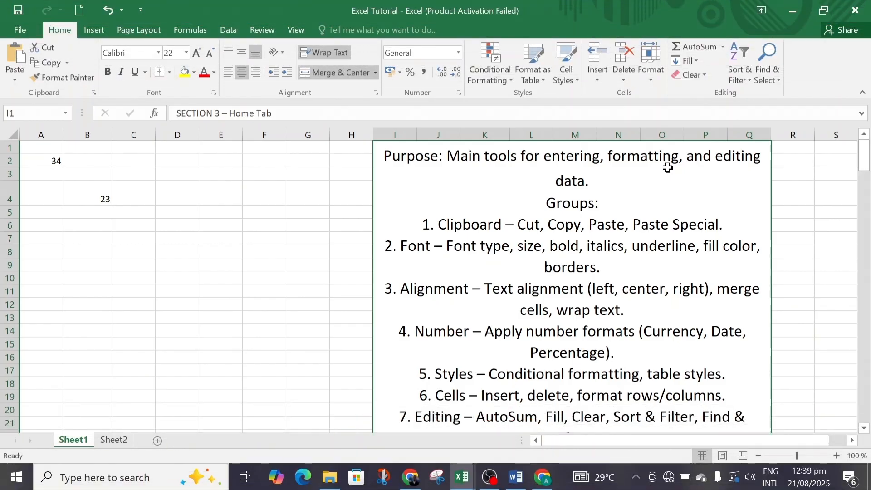
double_click(667, 168)
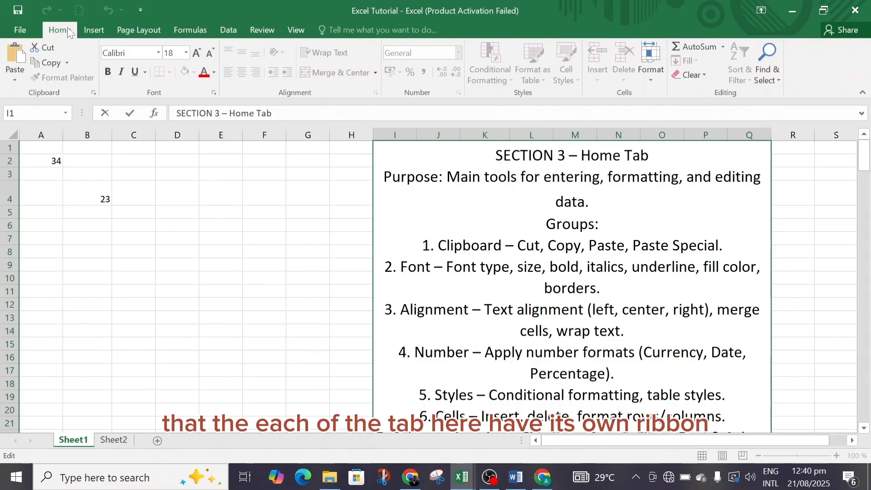
left_click(93, 30)
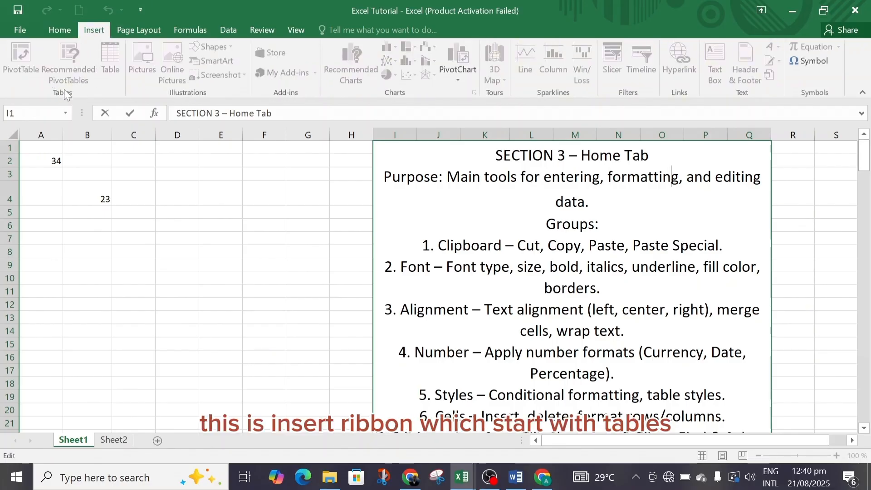
left_click(60, 30)
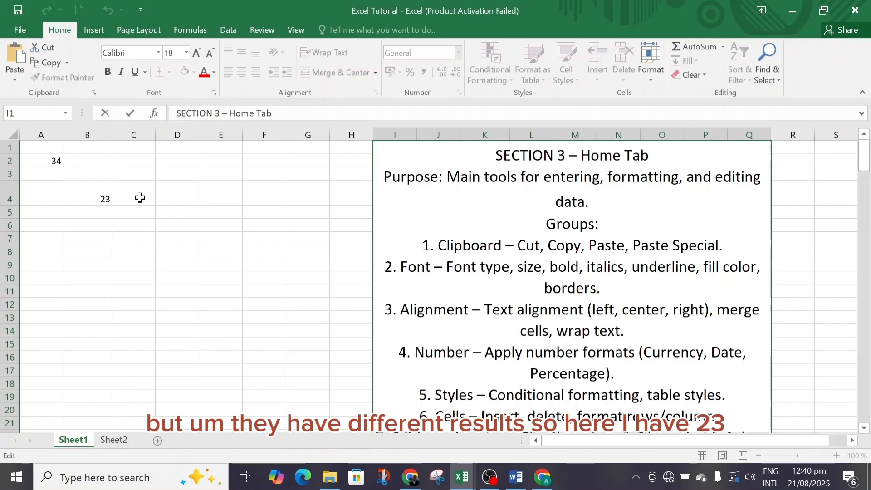
Cut the value 23 out of cell B4 and paste it into cell D5
left_click(102, 200)
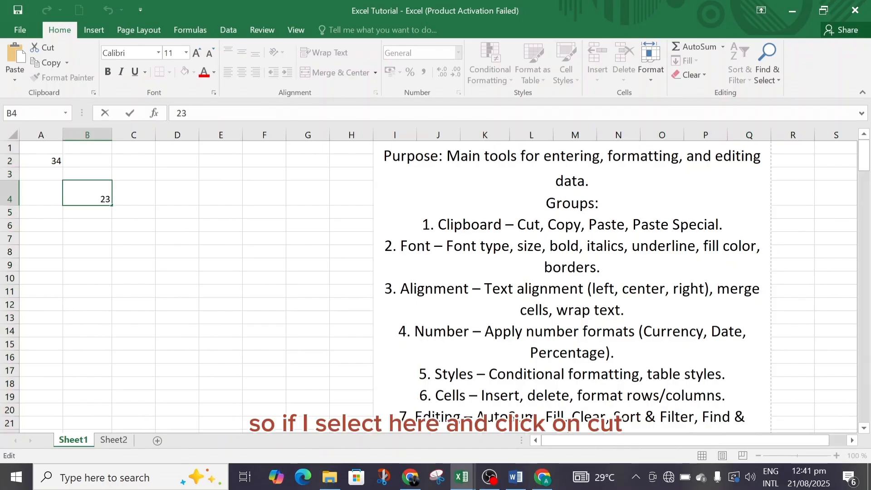
left_click_drag(100, 200, 112, 199)
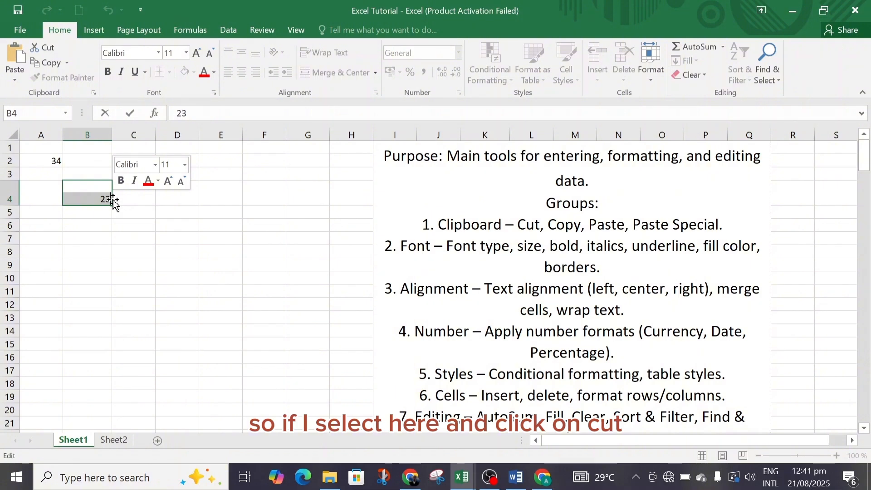
left_click(45, 48)
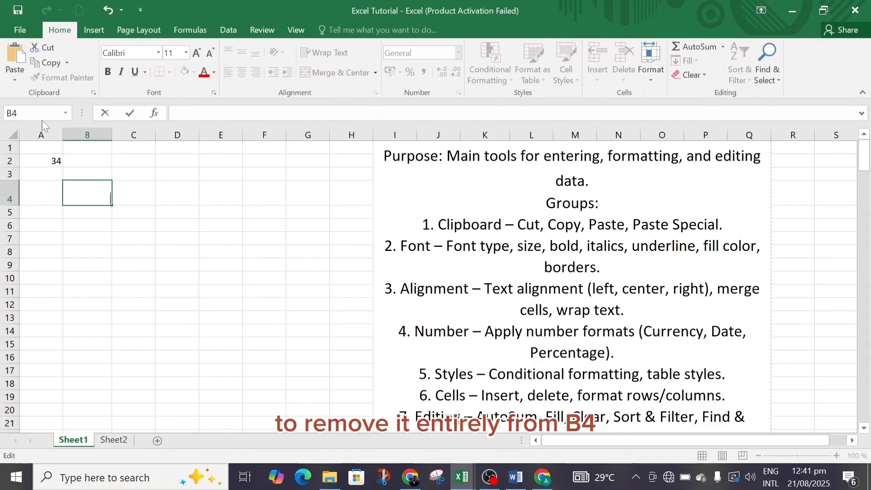
left_click(179, 213)
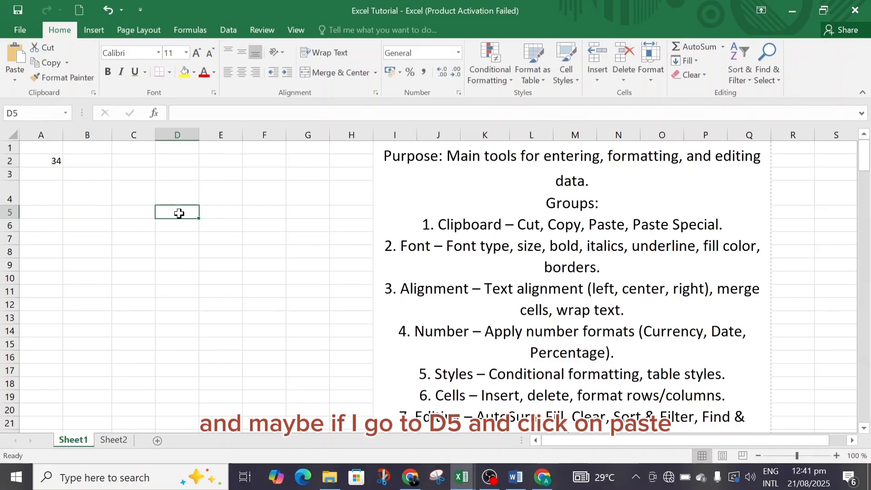
left_click(15, 56)
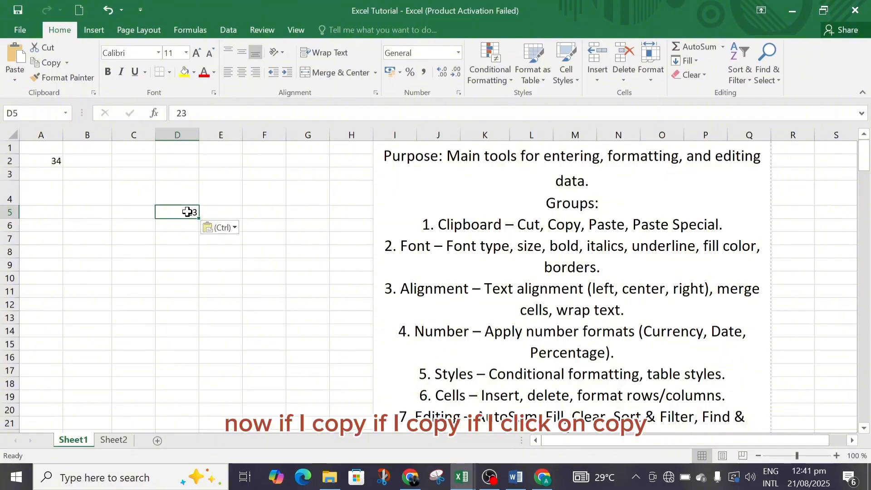
Copy the value 23 from cell D5 into cell B4, keeping the original in D5
left_click(51, 64)
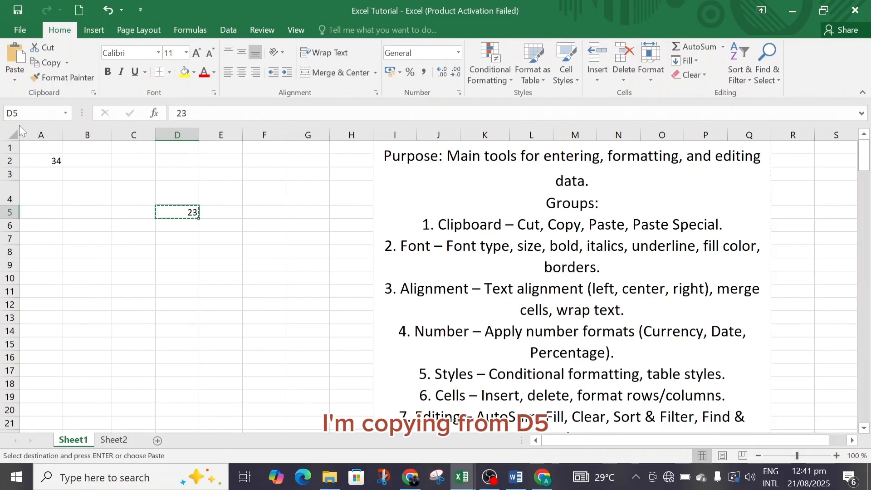
left_click(84, 195)
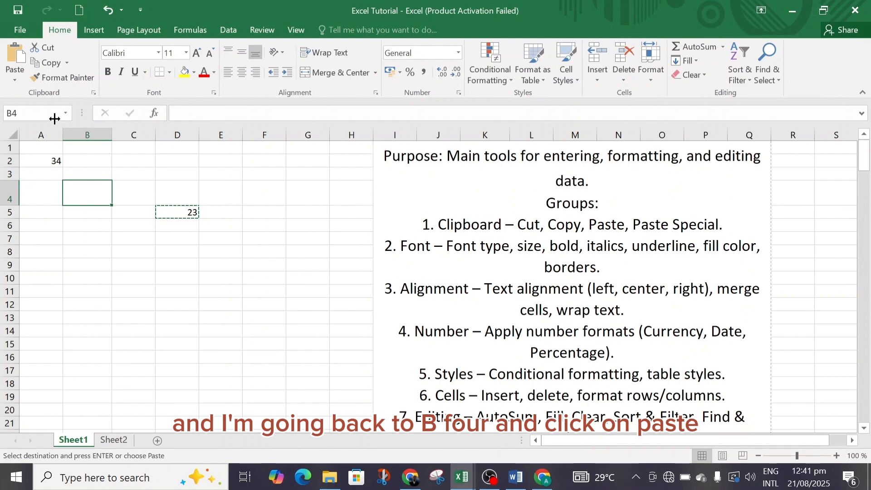
left_click(15, 57)
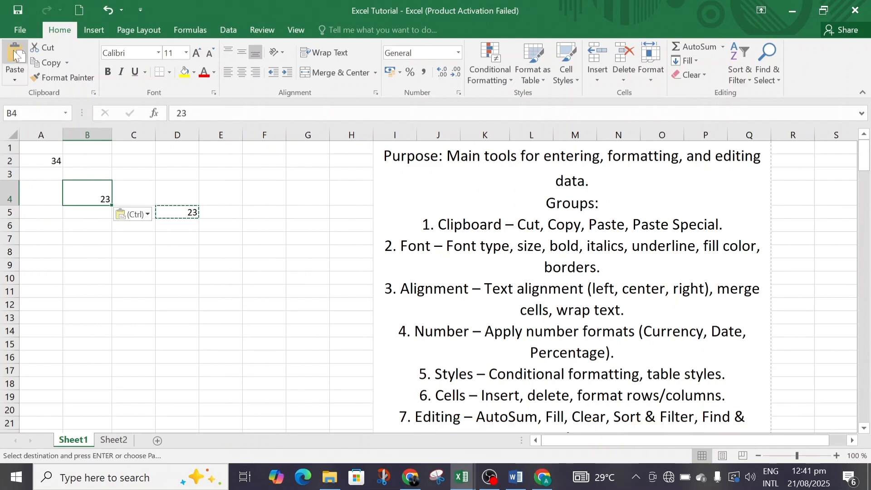
left_click(210, 216)
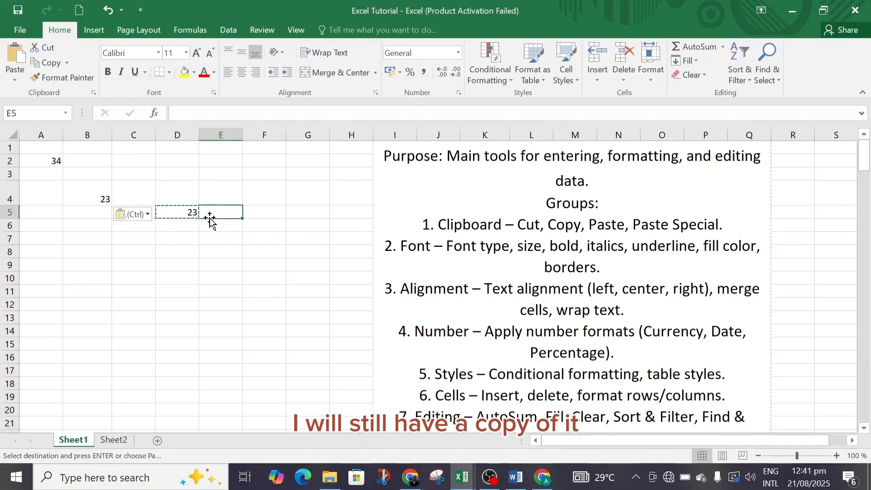
double_click(195, 224)
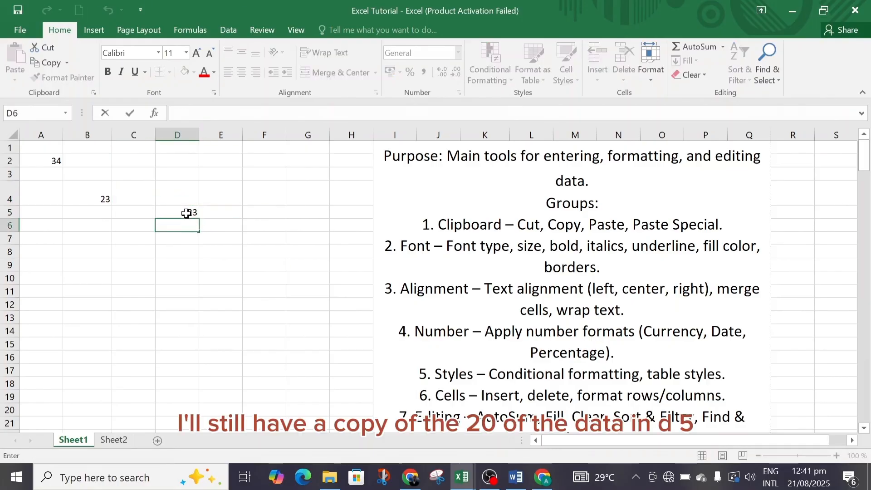
left_click(186, 213)
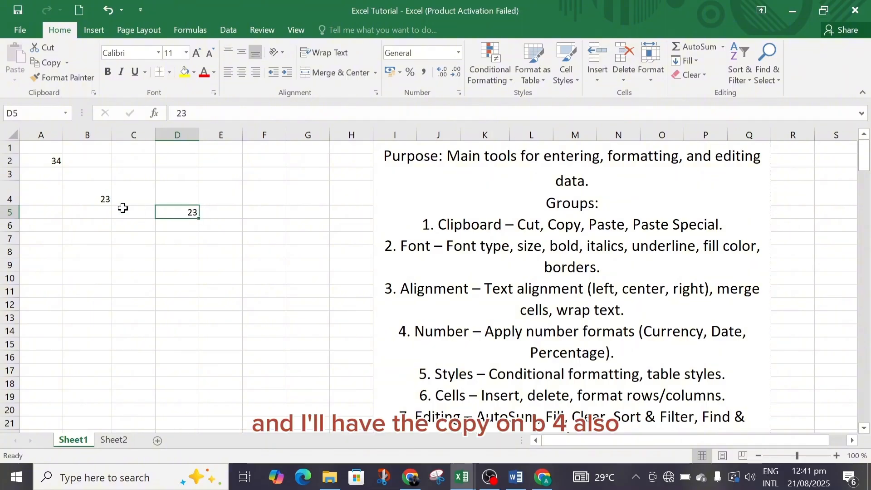
left_click(92, 196)
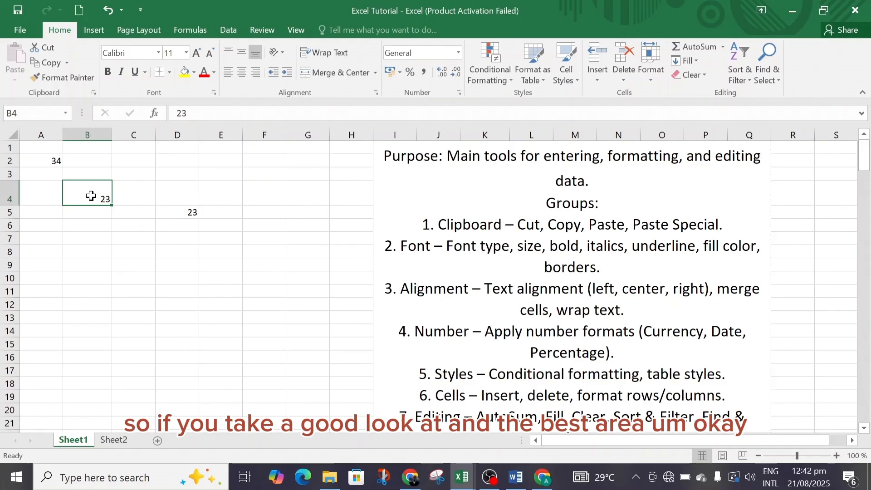
left_click(138, 202)
left_click(105, 194)
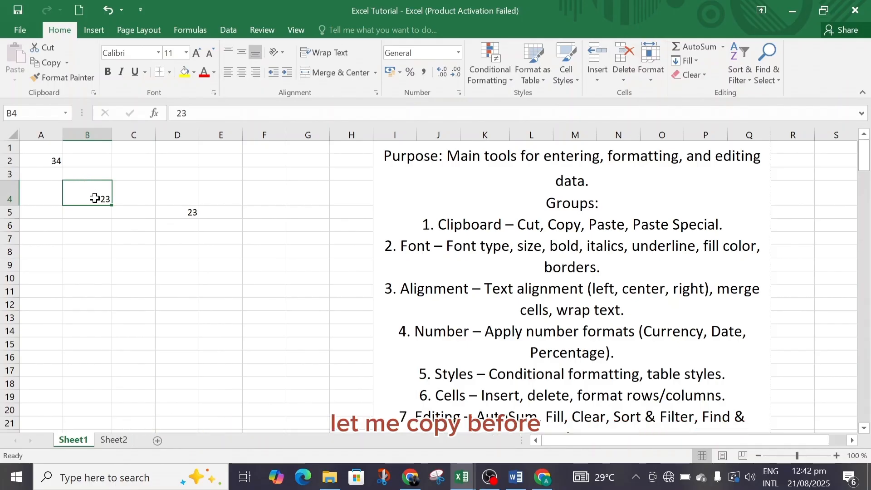
key("ctrl+c")
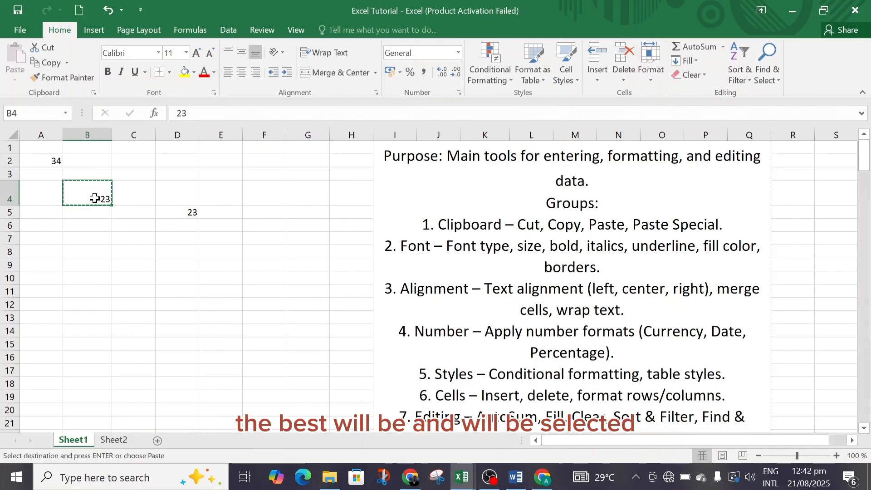
key("F2")
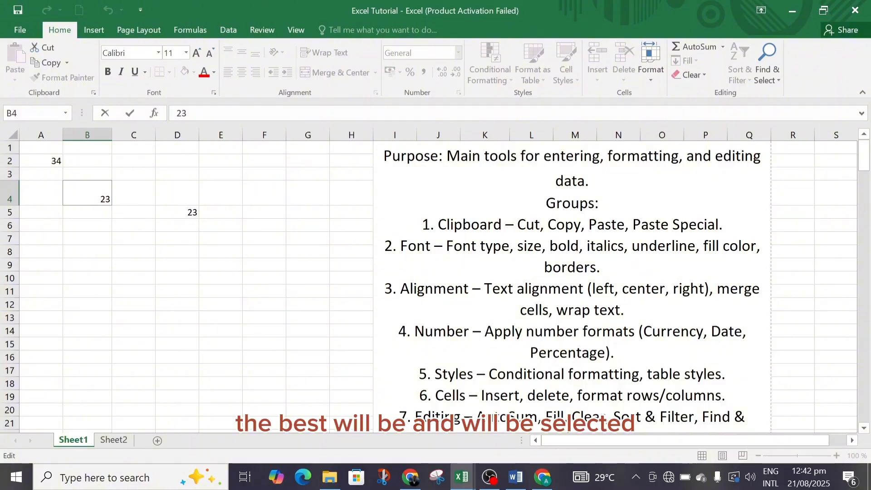
left_click(123, 197)
left_click(95, 196)
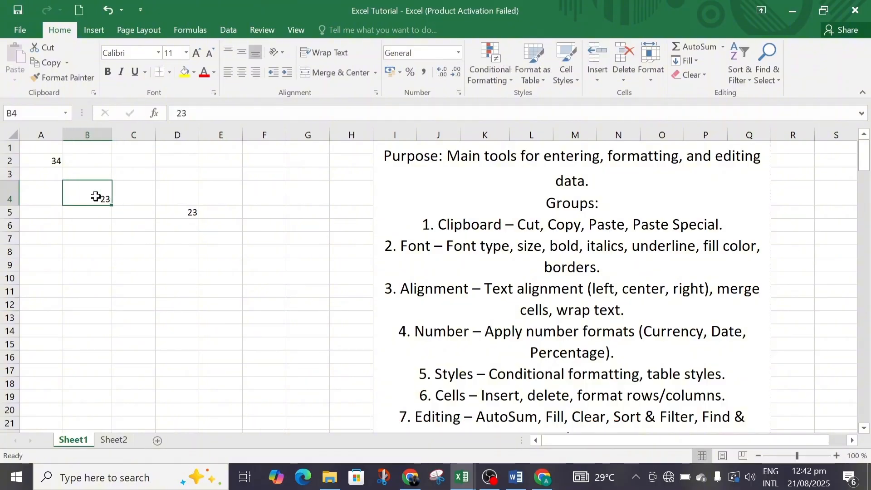
Copy cell B4 and paste it back onto itself with Paste Special, using All and the operation None
left_click(51, 63)
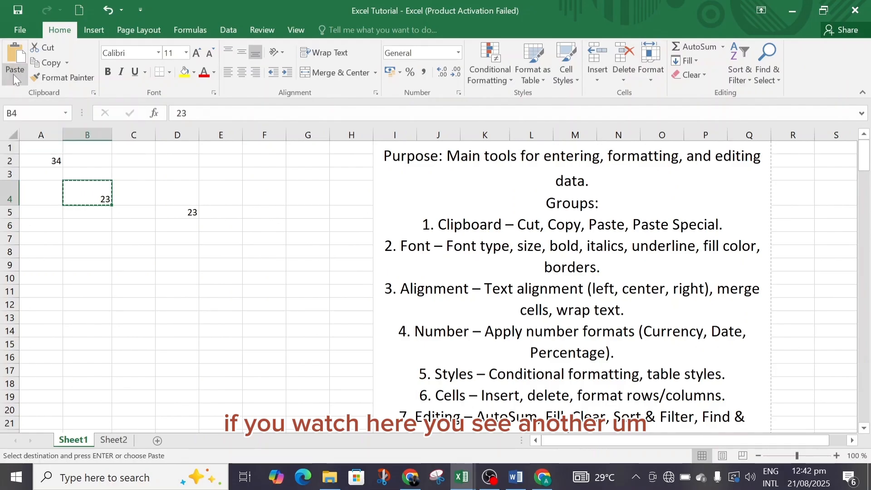
left_click(15, 80)
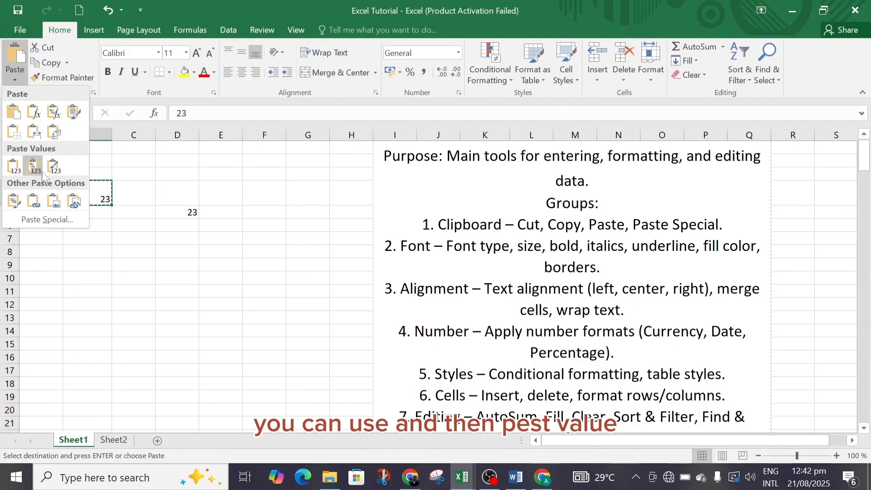
left_click(54, 221)
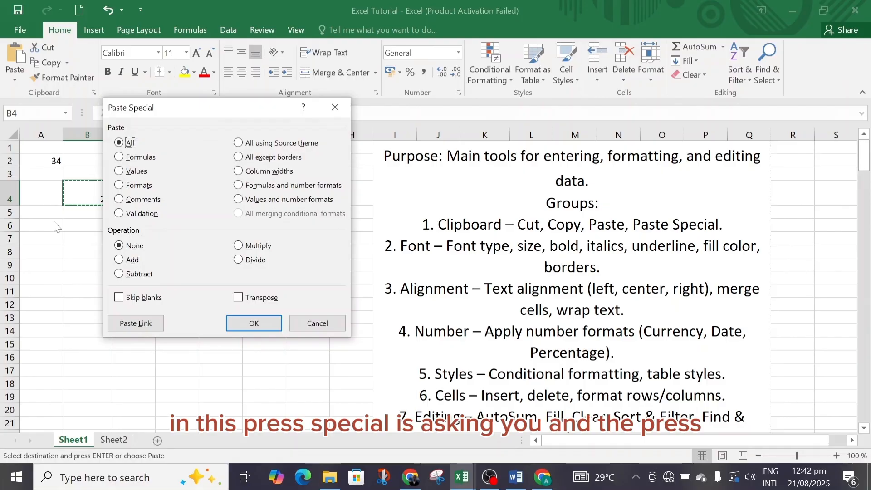
left_click(119, 158)
left_click(119, 172)
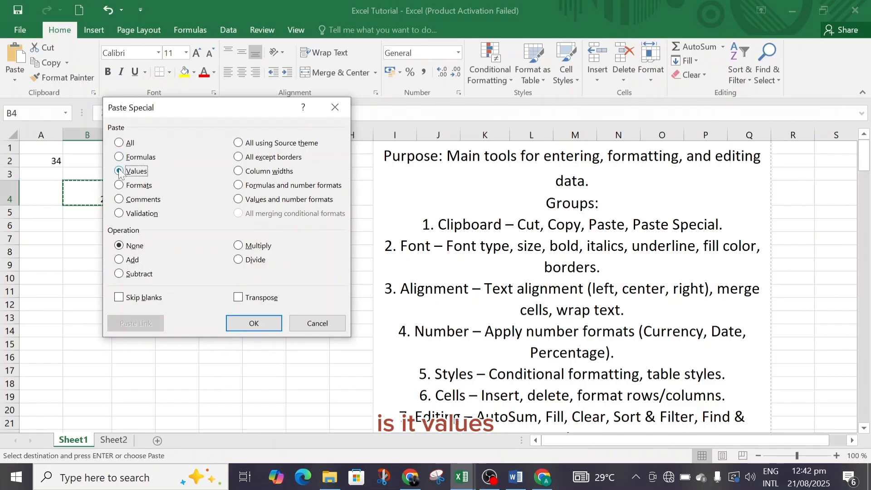
left_click(119, 185)
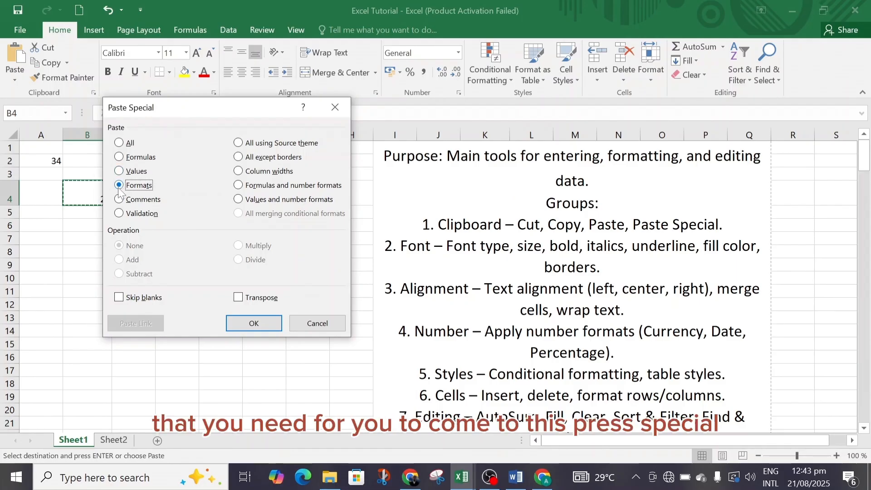
left_click(118, 143)
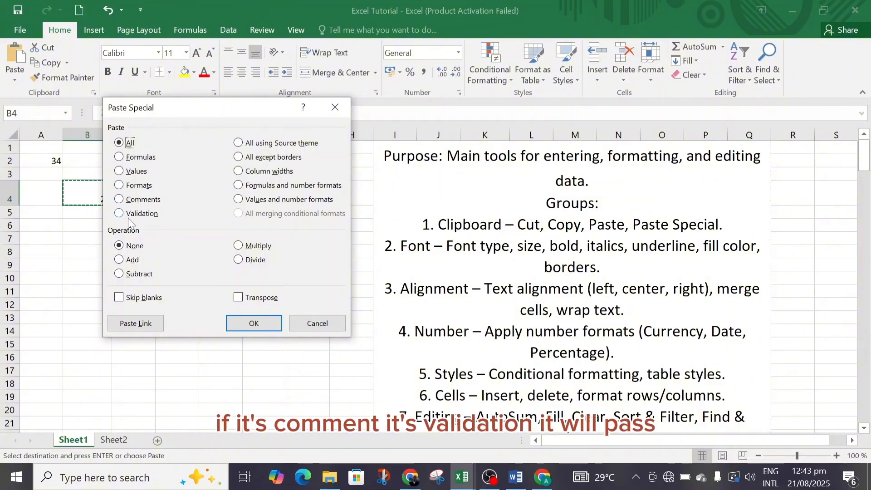
left_click(119, 157)
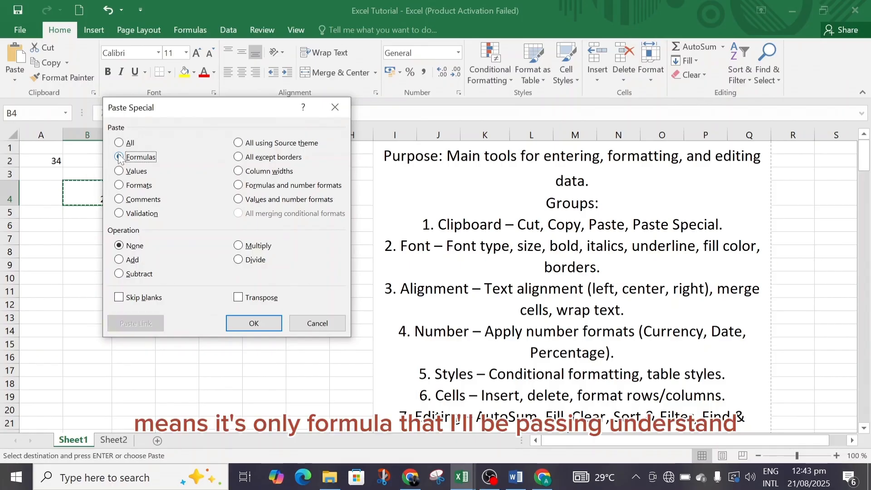
left_click(119, 143)
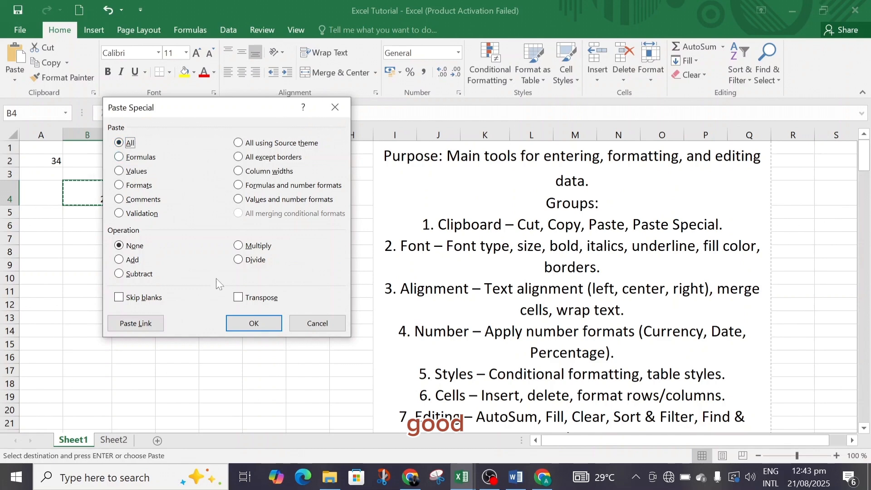
left_click(256, 324)
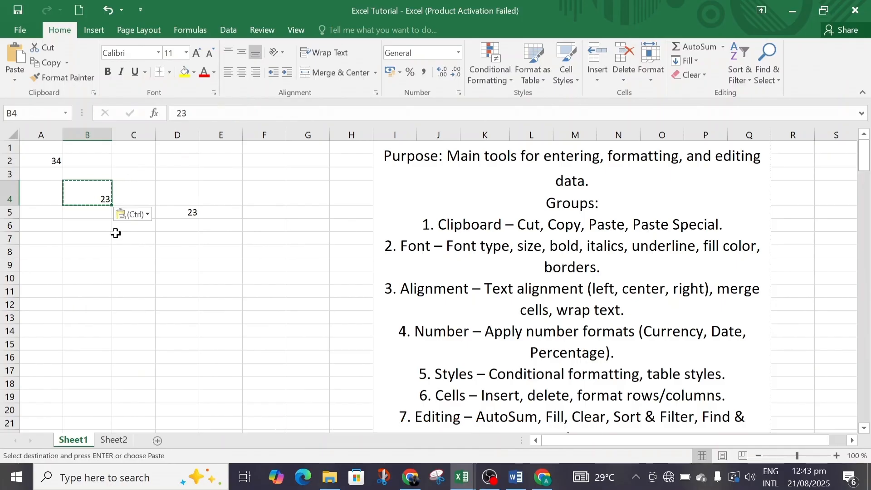
Replace the content of cell B4 with a person's full name
key("BackSpace")
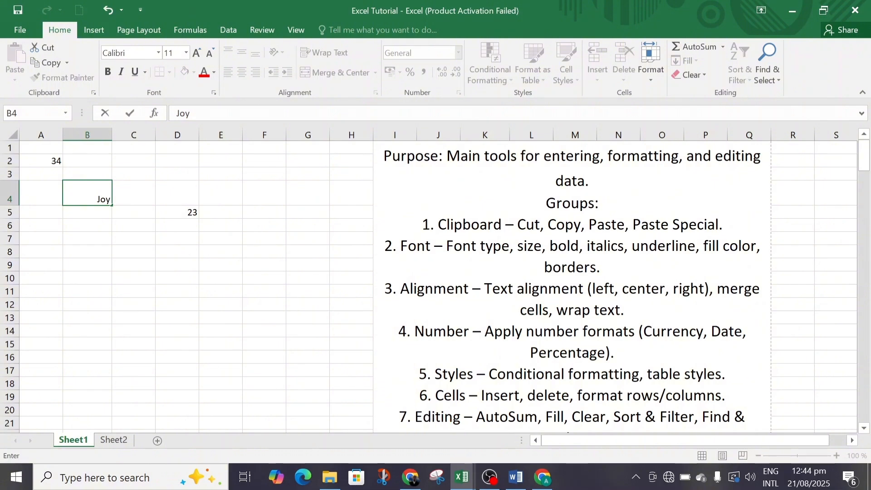
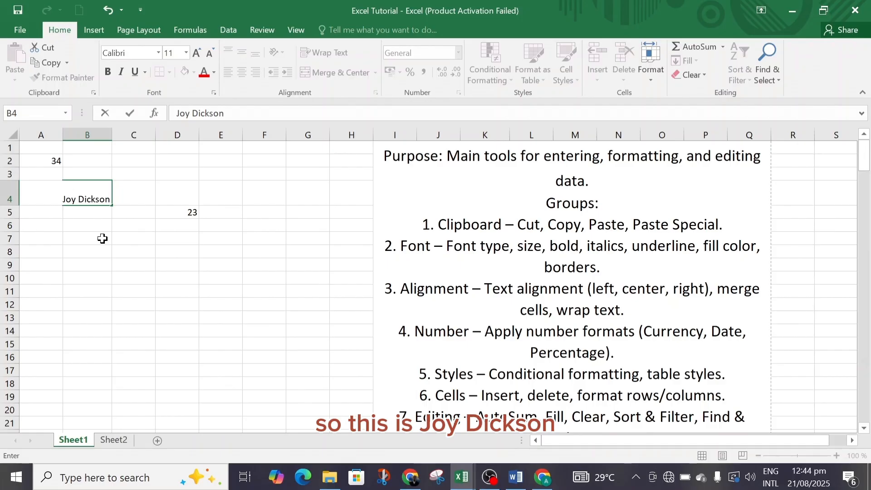
left_click(132, 197)
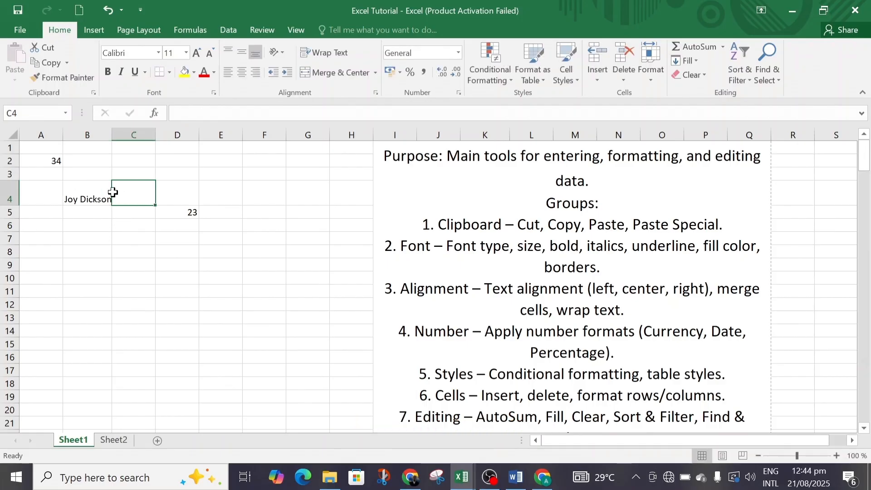
Set the font of the name in cell B4 to Algerian and autofit the width of column B
left_click(86, 194)
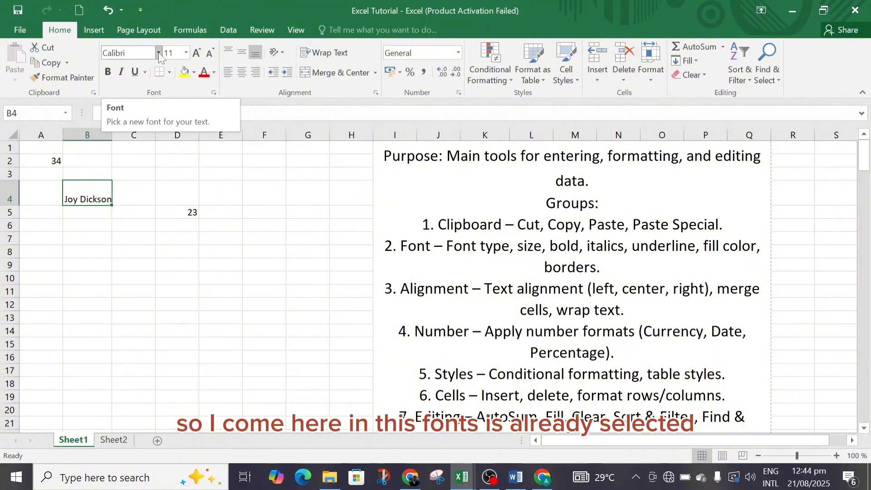
left_click(132, 189)
left_click(106, 195)
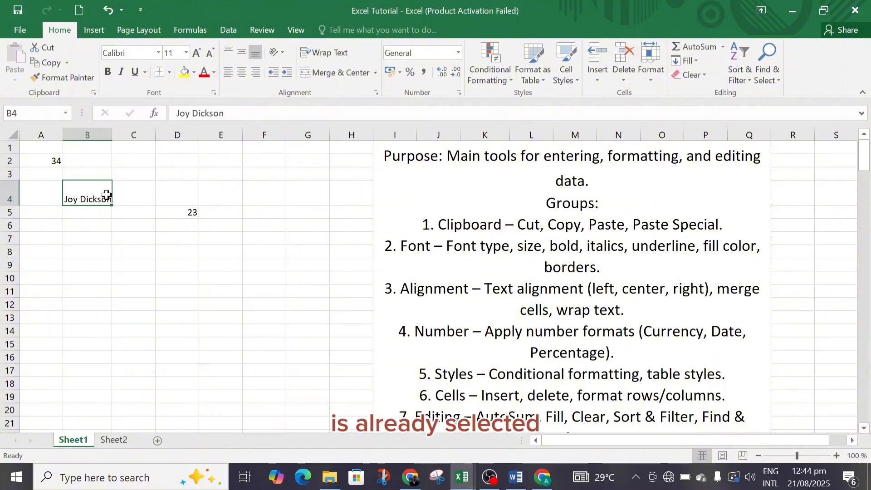
left_click(159, 53)
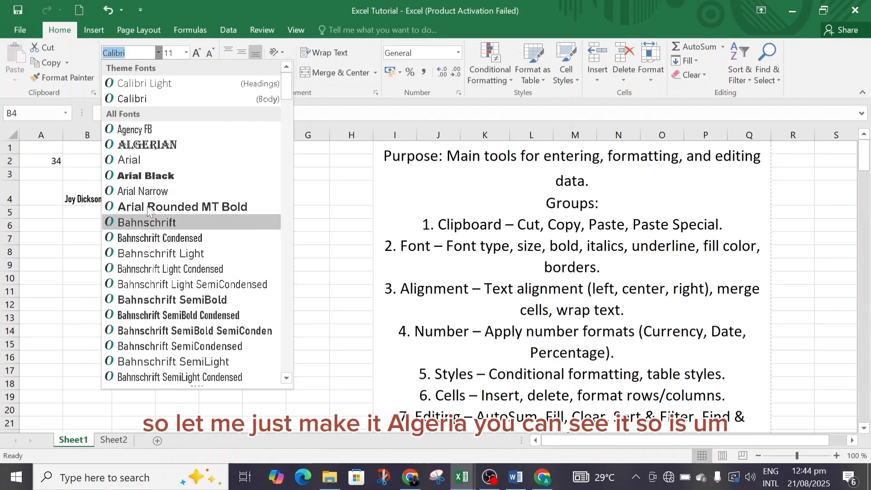
left_click(155, 148)
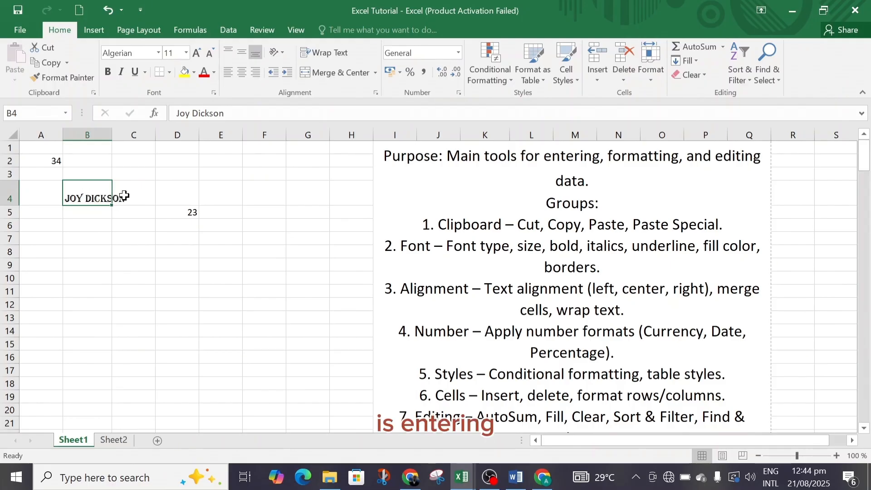
double_click(110, 133)
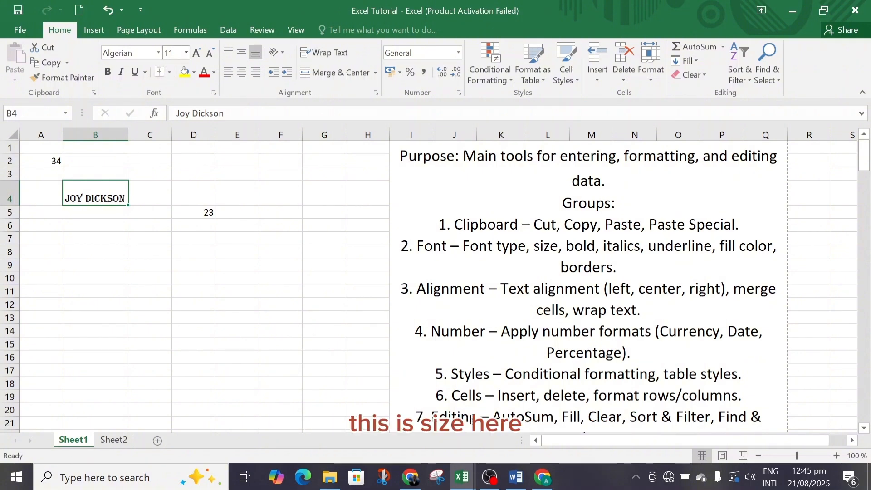
Browse the list of available fonts for cell B4 and close it without choosing another one
left_click(157, 53)
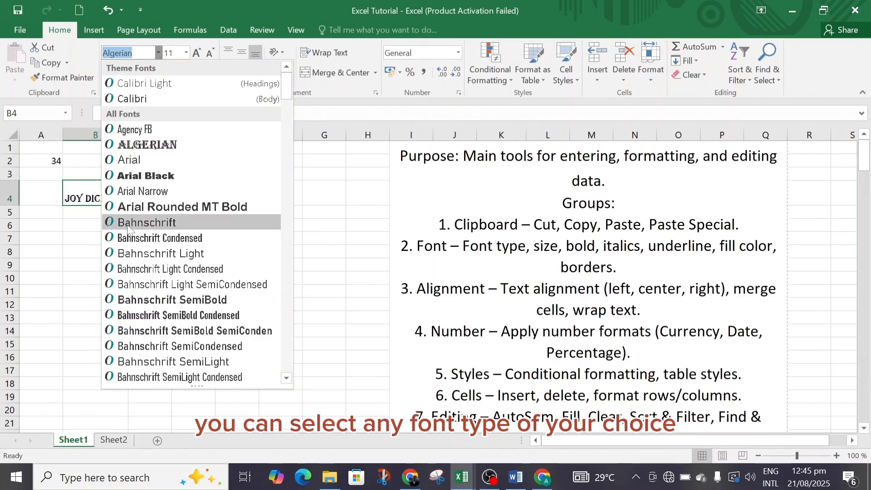
scroll(286, 379, "down", 3)
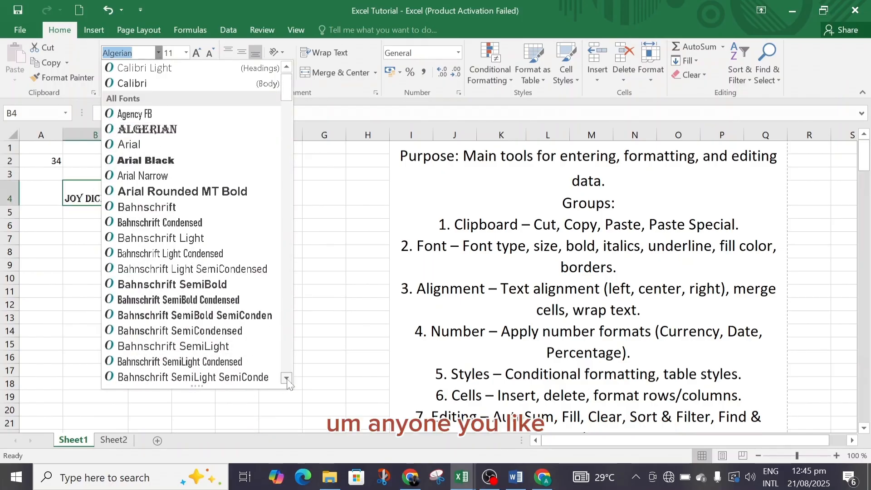
scroll(287, 379, "down", 2)
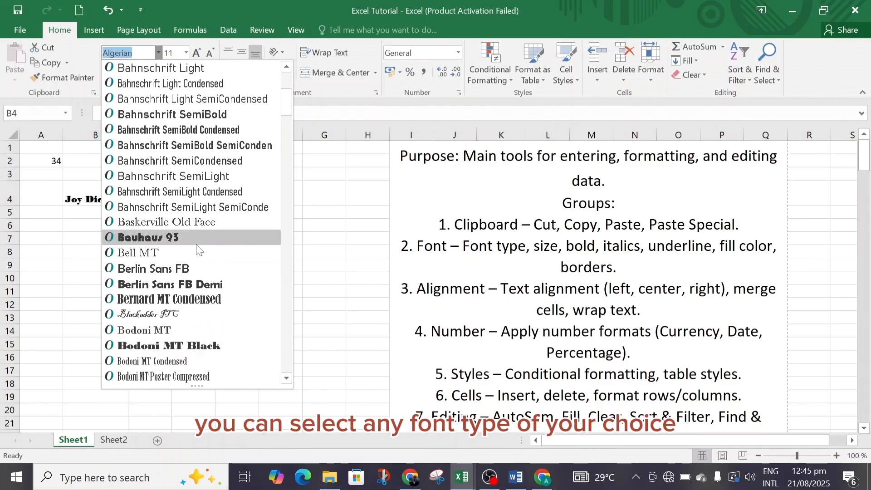
left_click_drag(285, 109, 286, 89)
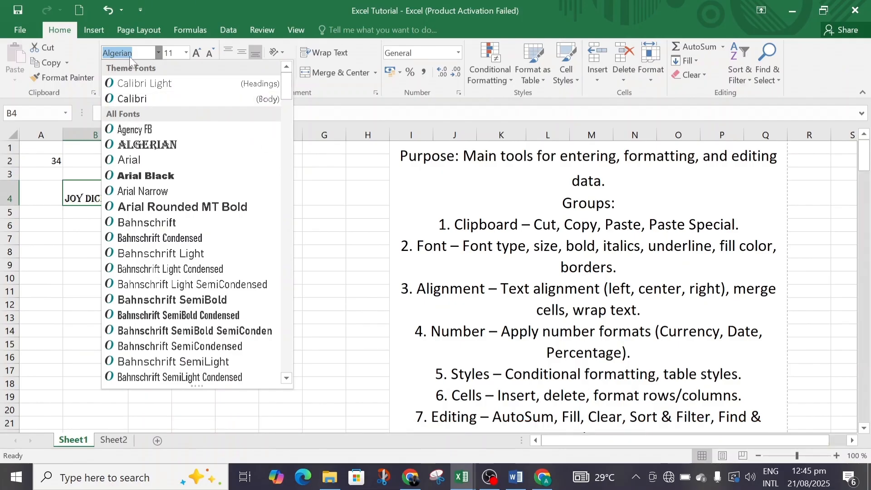
left_click(318, 159)
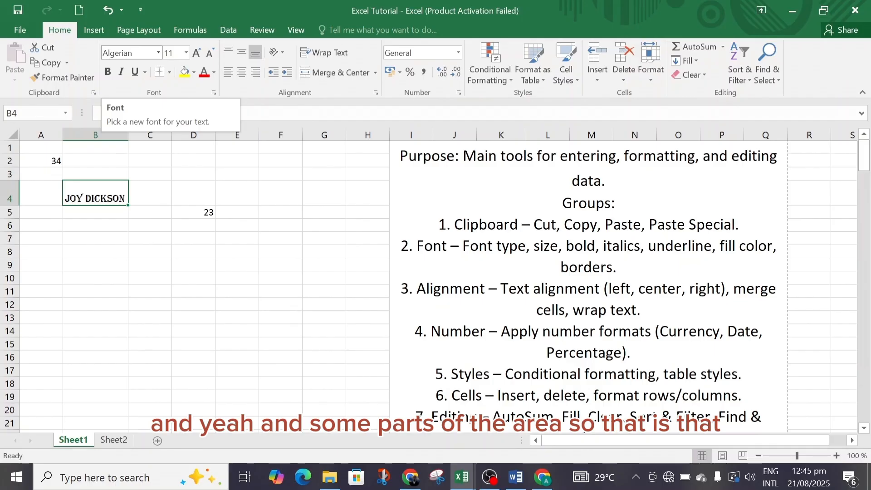
Look through the available font sizes and set the name in cell B4 to size 12
left_click(186, 53)
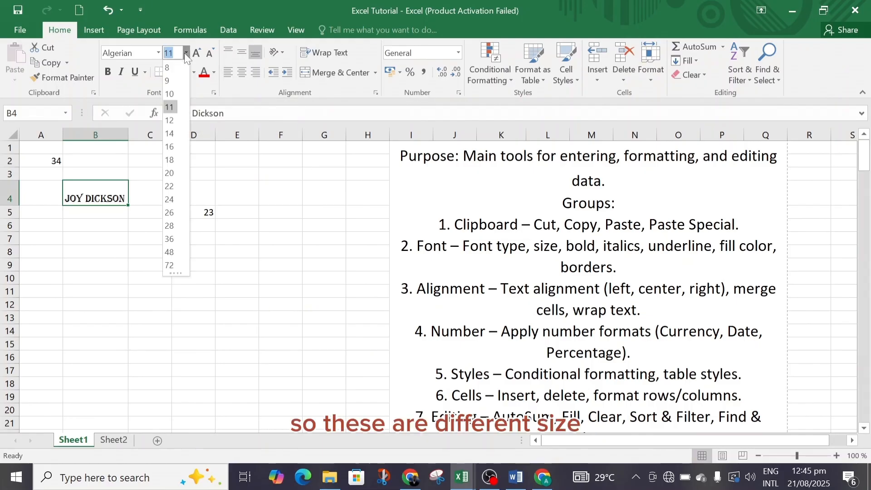
left_click(234, 190)
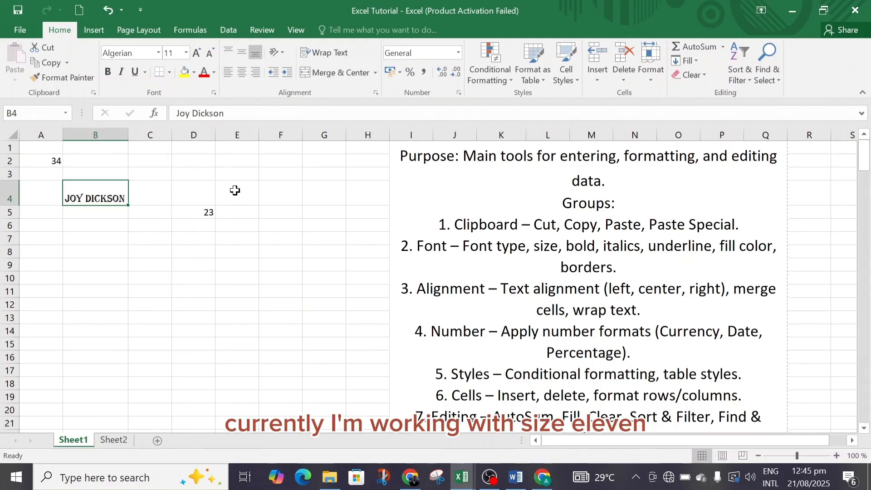
left_click(186, 53)
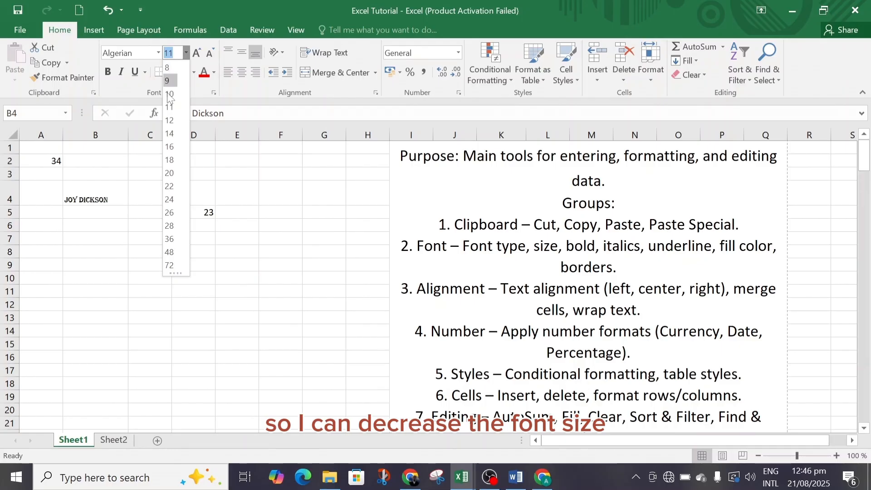
left_click(169, 120)
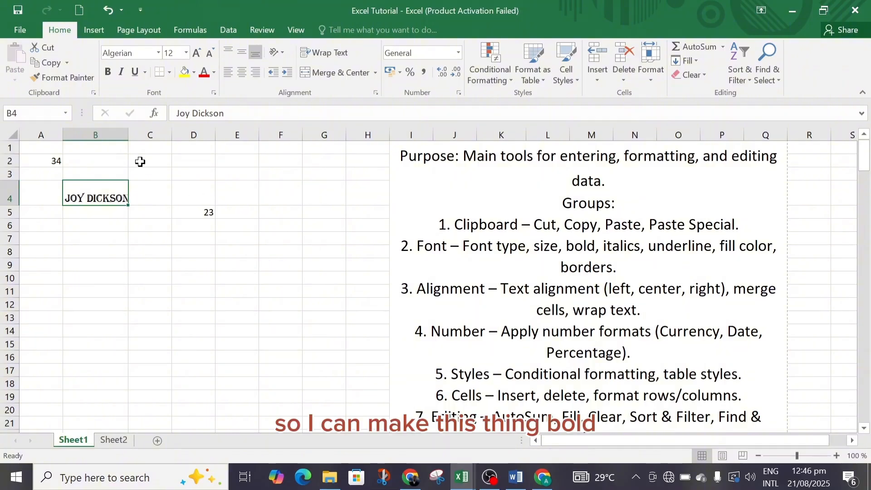
Turn bold on and off again for the name in cell B4 and set its font to Calibri
left_click(108, 72)
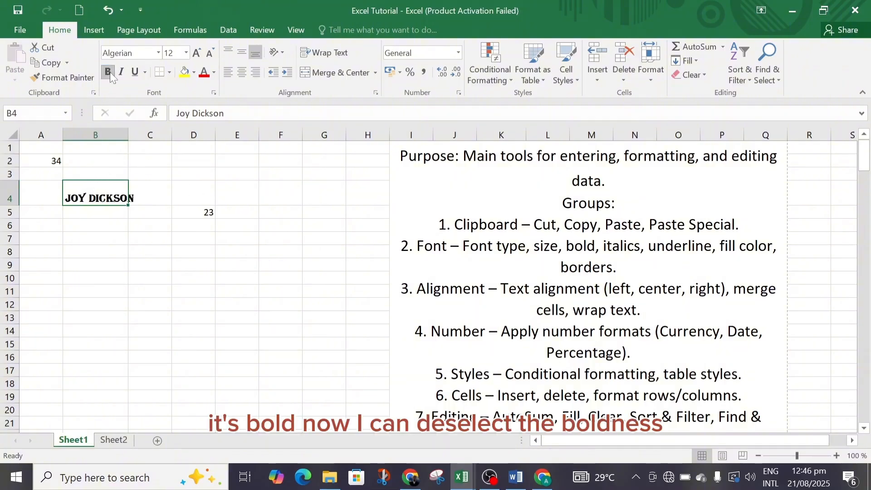
left_click(108, 73)
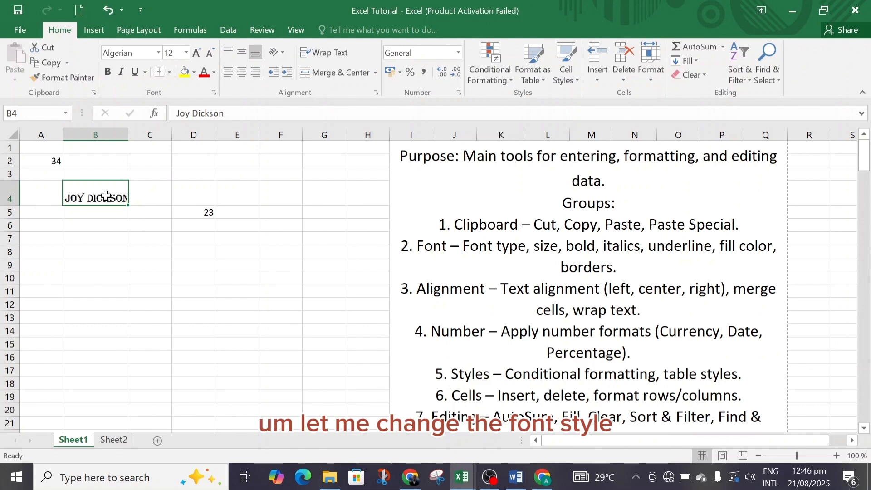
left_click(158, 52)
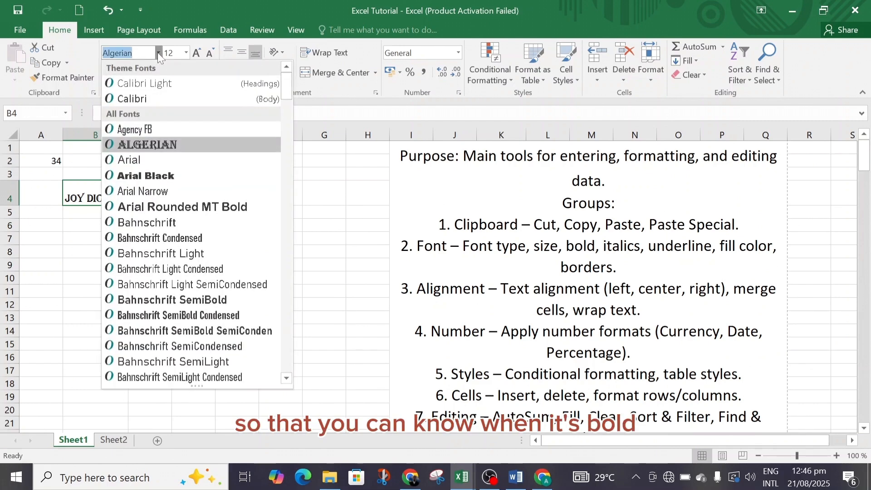
left_click(146, 99)
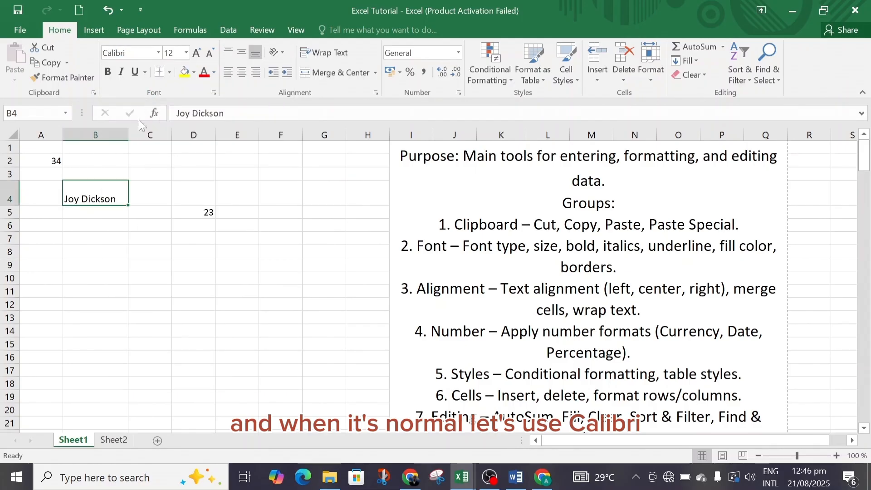
Select the name's text inside cell B4, toggle bold on and off again, and leave cell editing
double_click(118, 199)
left_click_drag(118, 199, 65, 199)
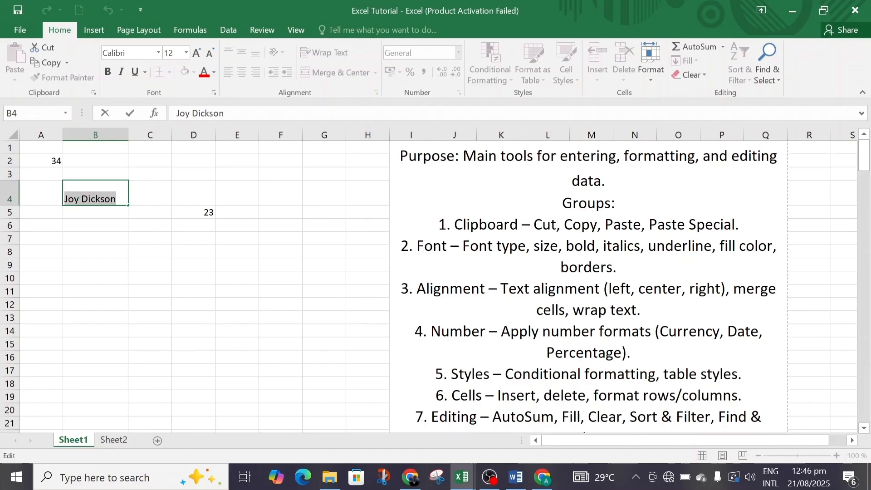
left_click(108, 71)
left_click(108, 71)
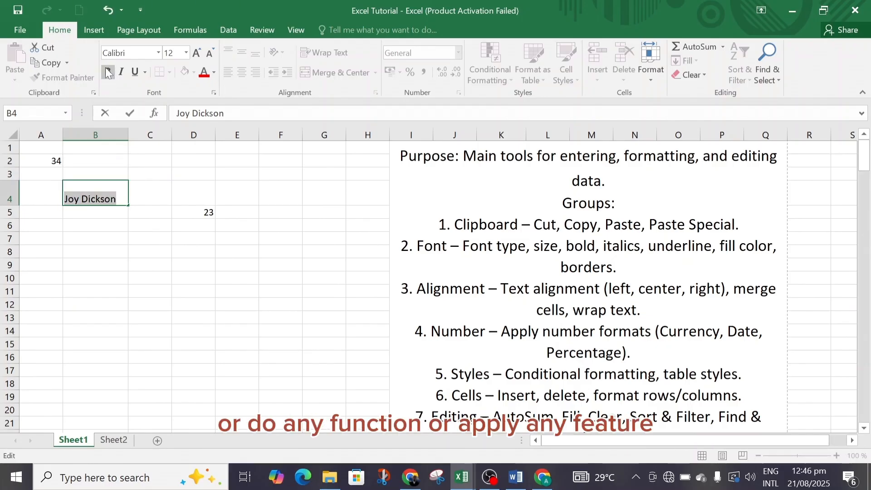
left_click(139, 198)
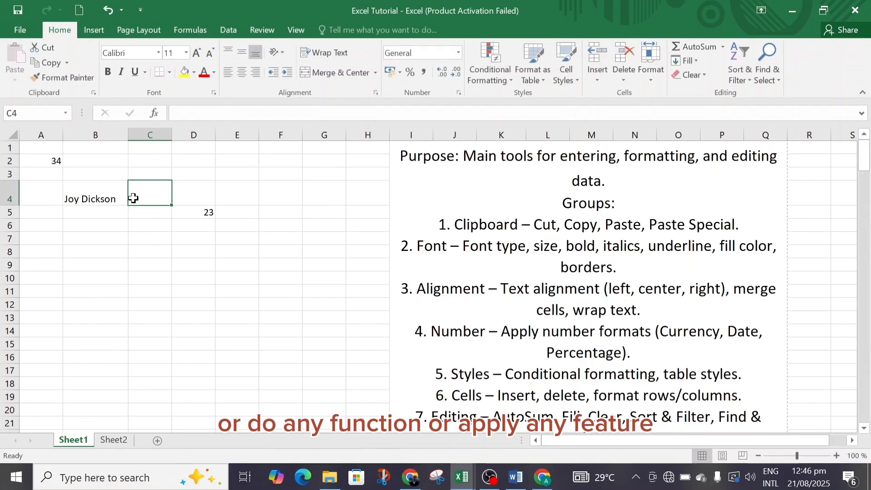
left_click(112, 197)
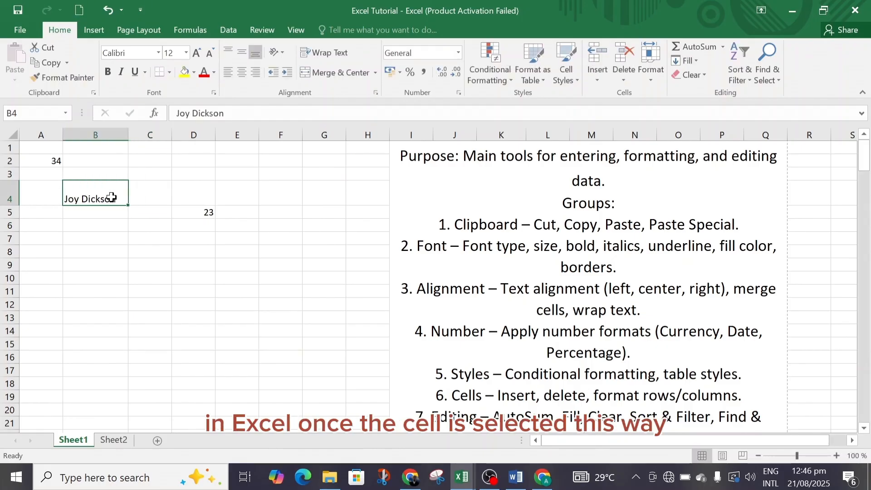
left_click(142, 193)
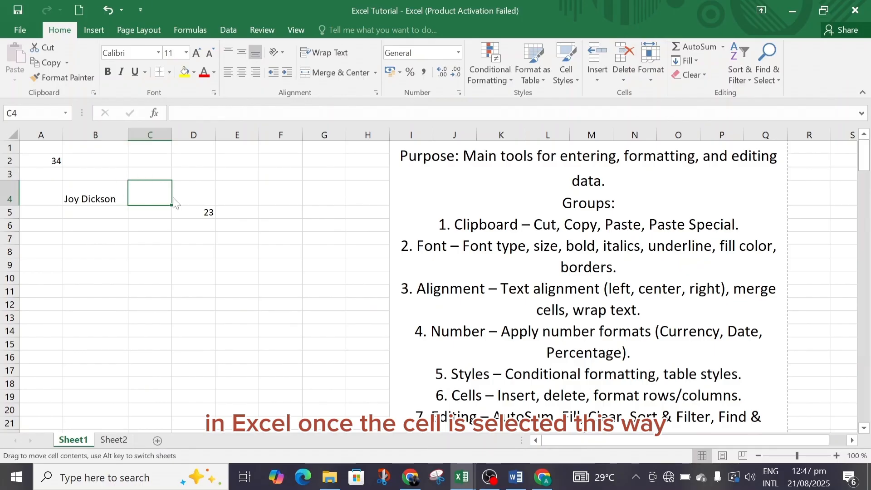
left_click(190, 206)
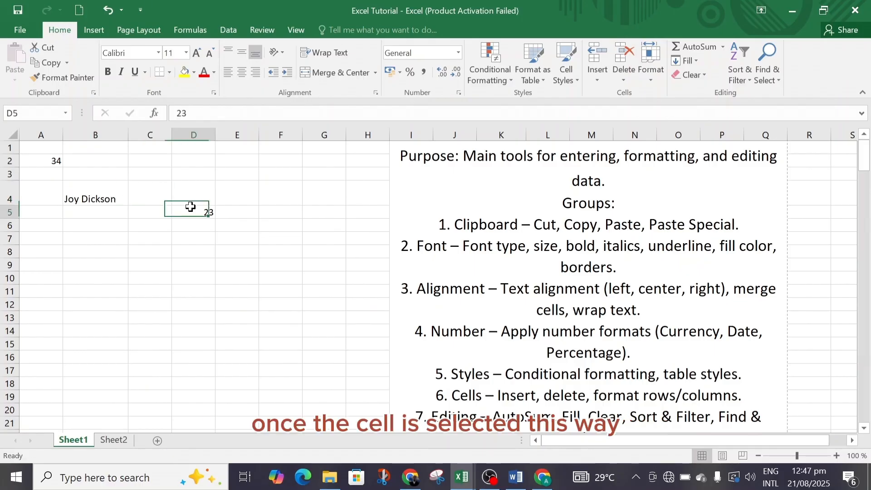
Make the name in cell B4 bold, italic and underlined
left_click(105, 197)
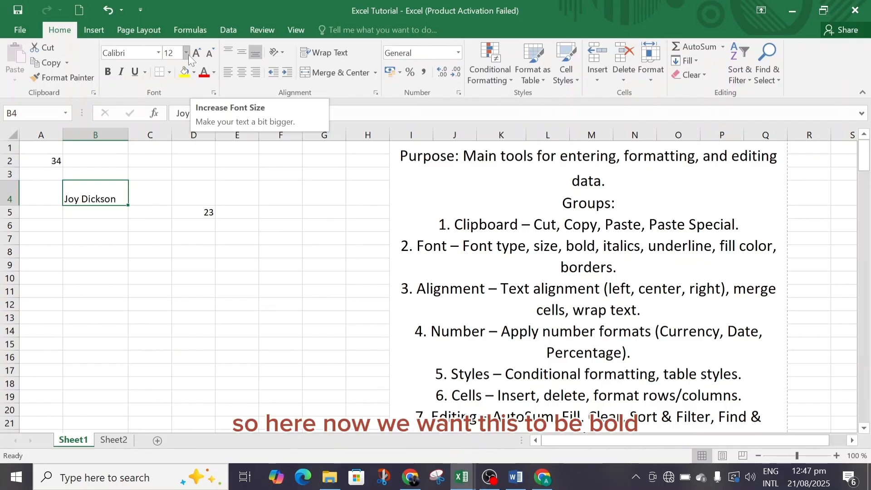
left_click(108, 72)
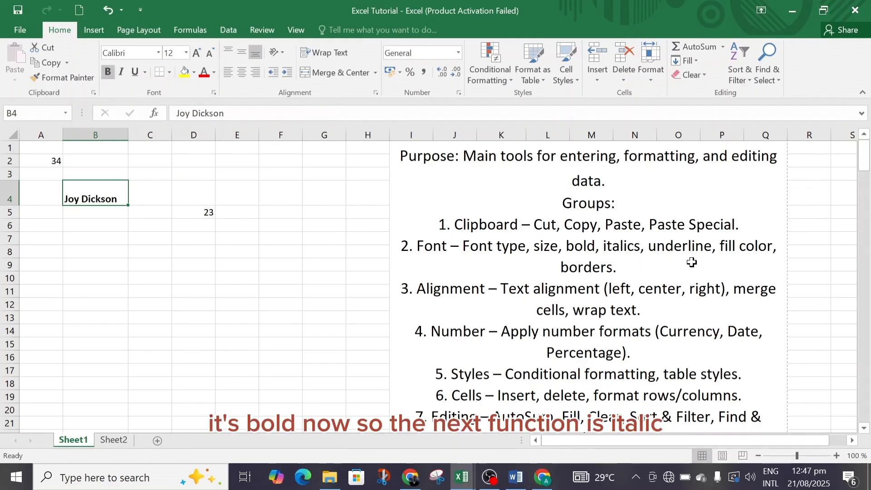
left_click(122, 73)
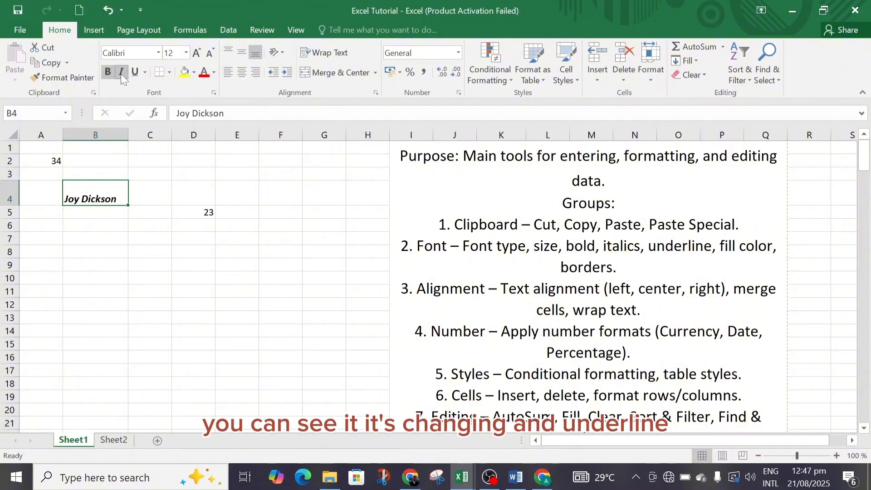
left_click(120, 73)
left_click(120, 73)
left_click(135, 72)
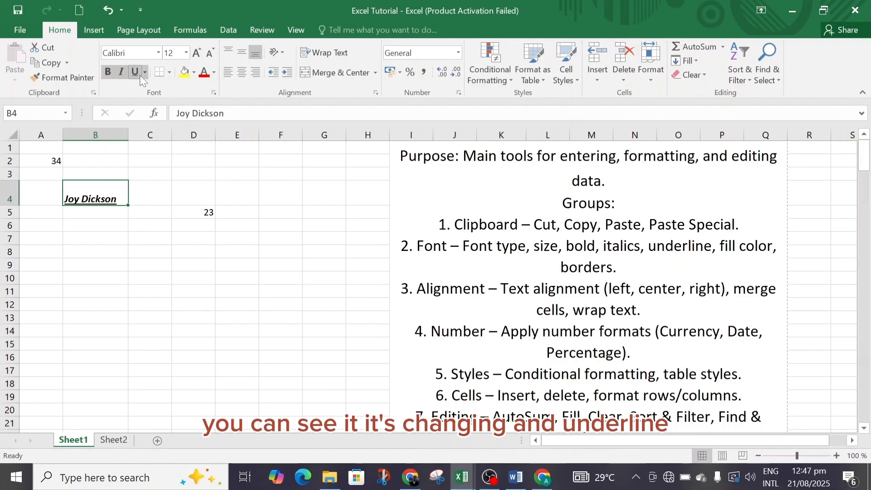
left_click(201, 203)
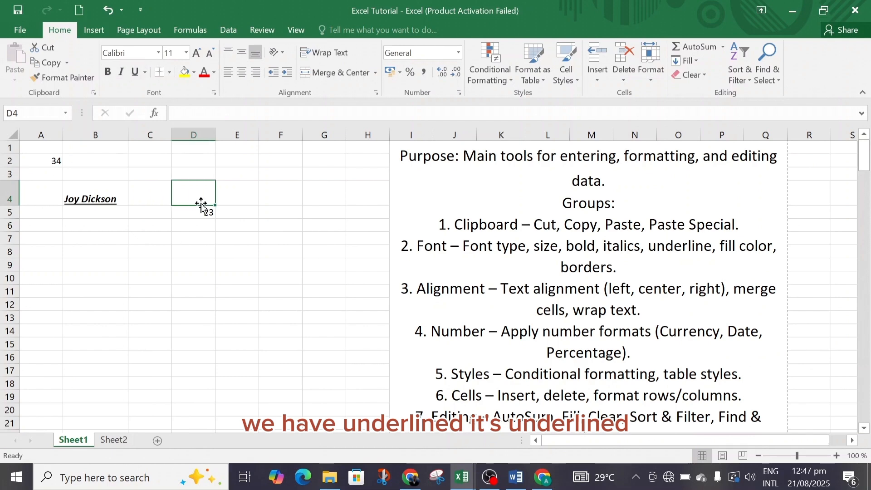
View the Underline and Double Underline options for cell B4 without applying another underline style
left_click(111, 198)
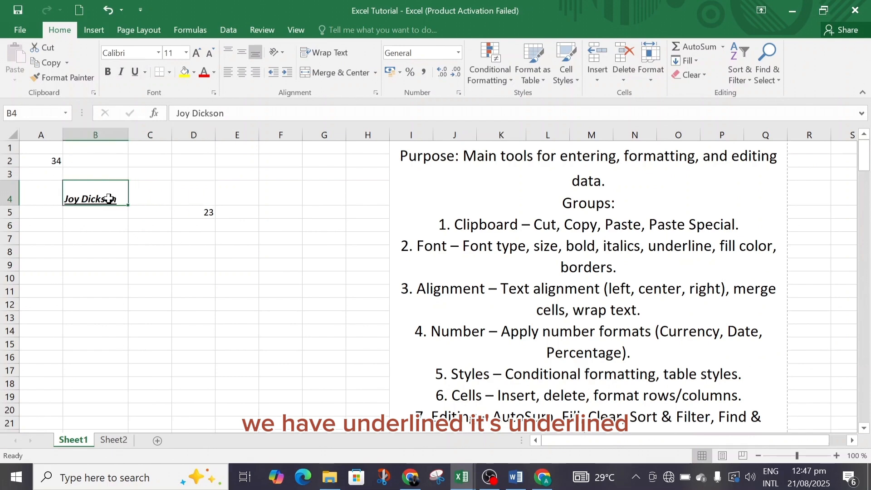
left_click(145, 72)
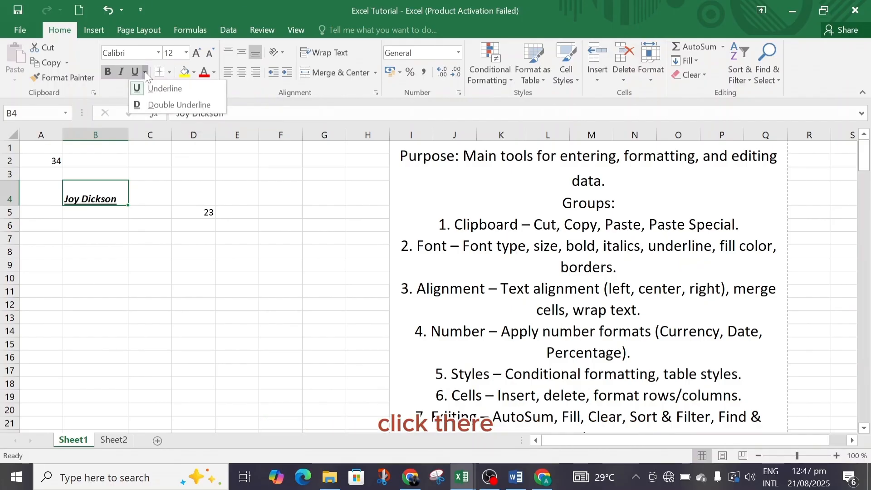
left_click(145, 72)
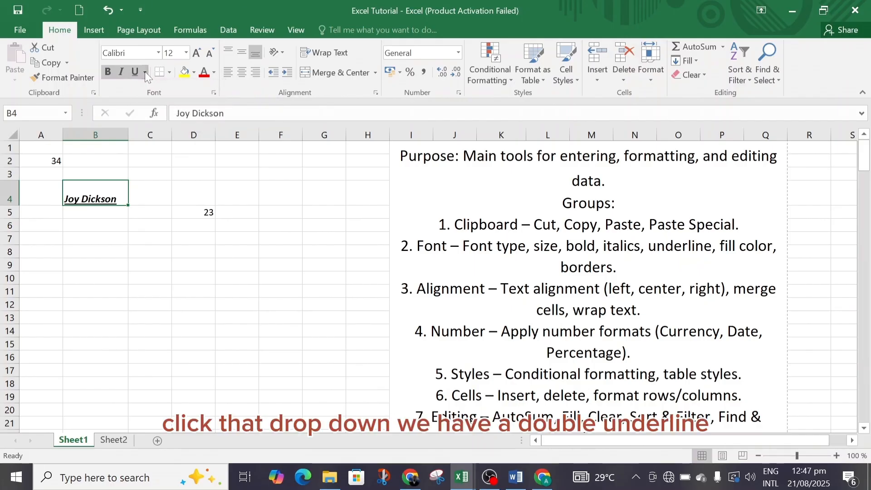
left_click(146, 72)
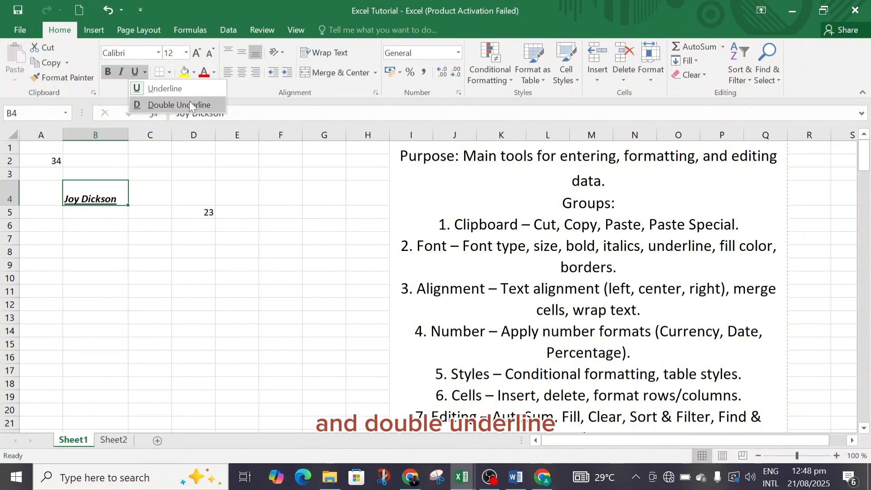
left_click(252, 82)
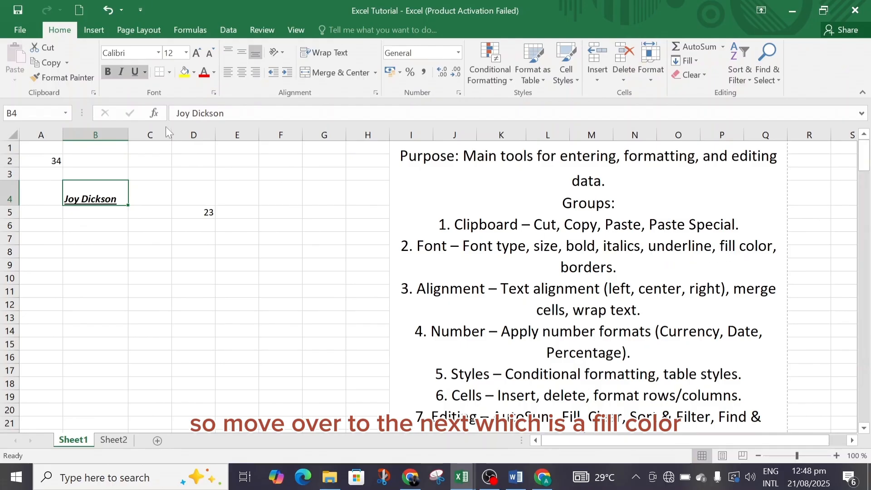
Fill the name's cell B4 with the light orange theme colour
left_click(197, 74)
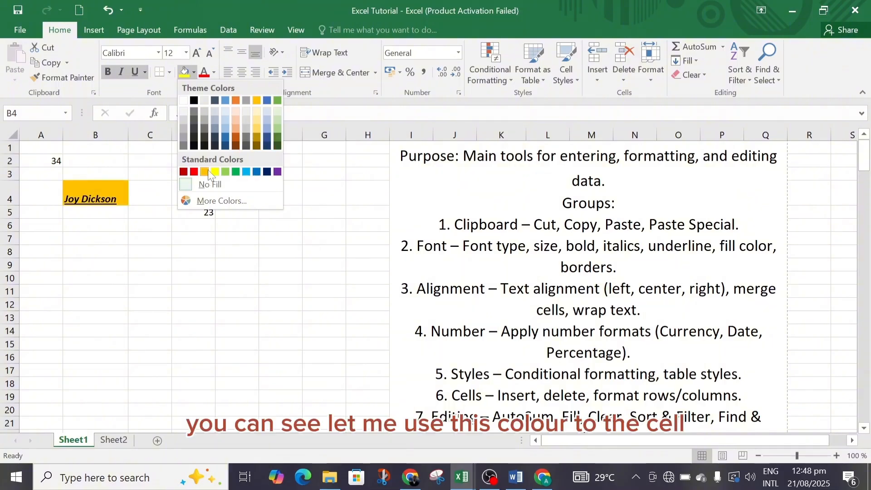
left_click(234, 109)
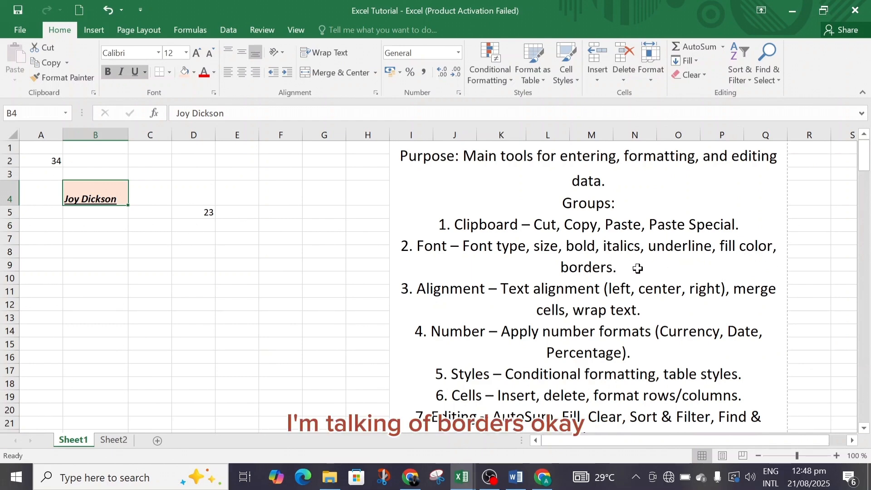
View the border options for cell B4, check the sheet's print preview for borders and return to the sheet
left_click(170, 72)
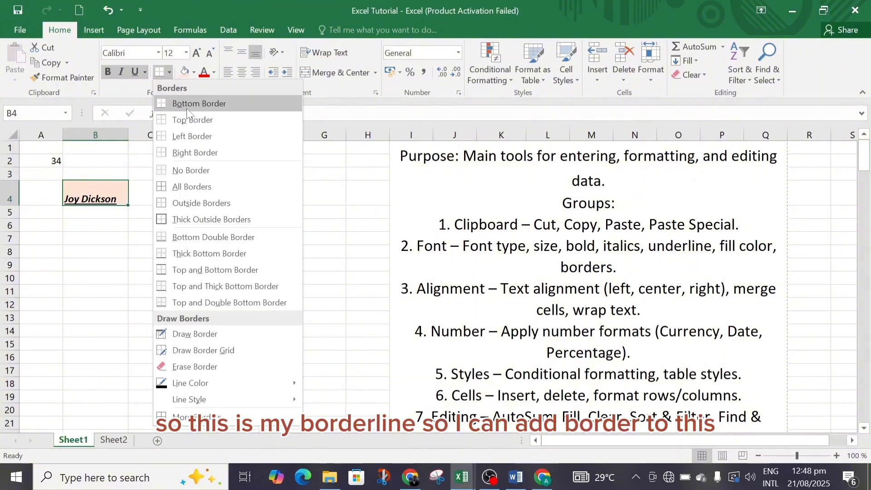
left_click(123, 263)
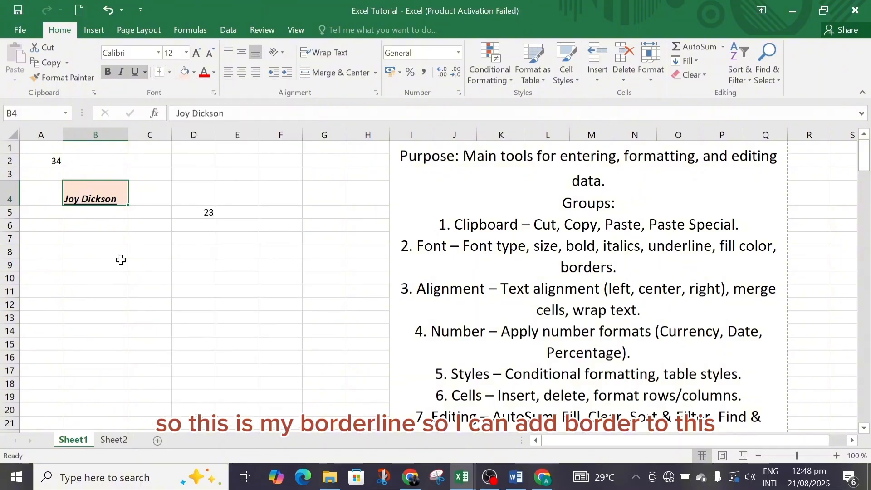
left_click(162, 192)
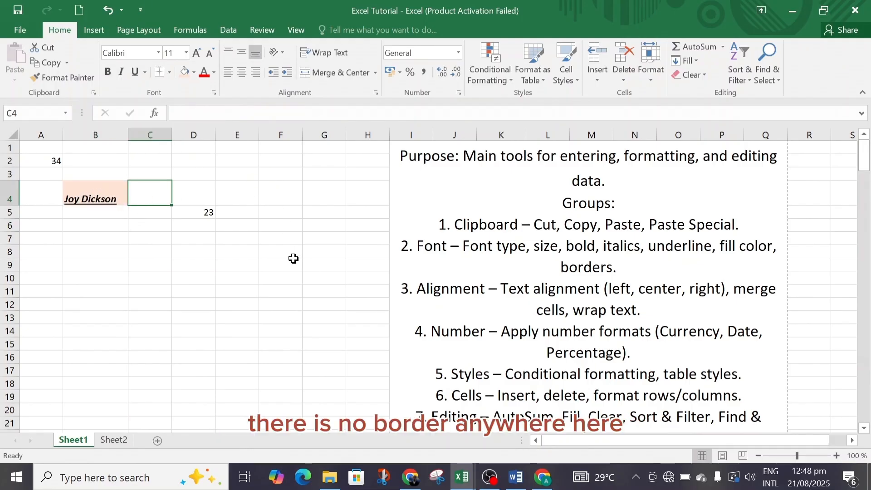
left_click(79, 193)
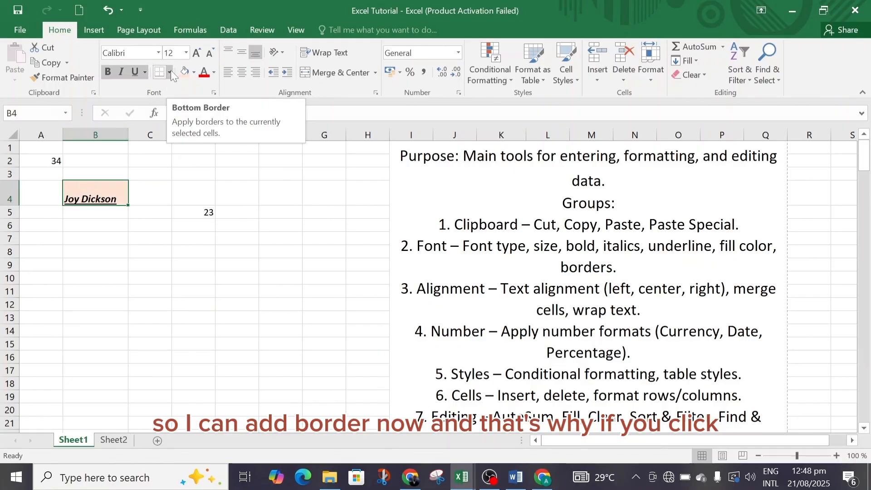
left_click(20, 31)
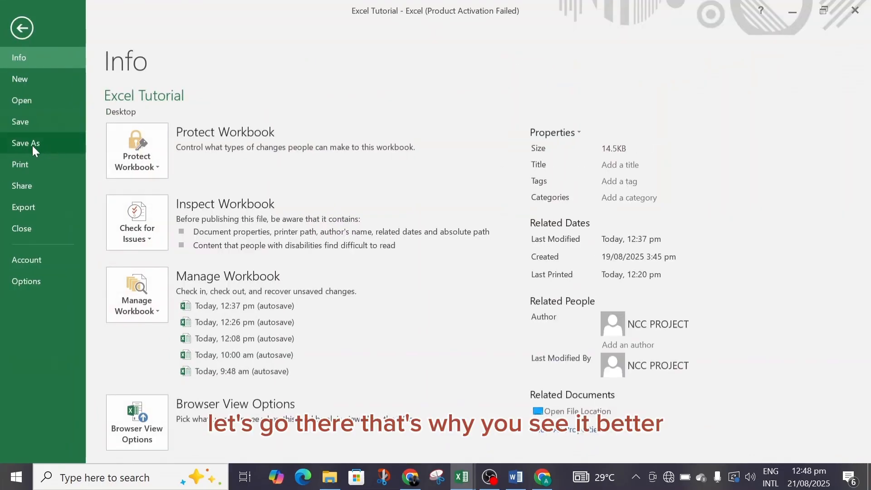
left_click(29, 162)
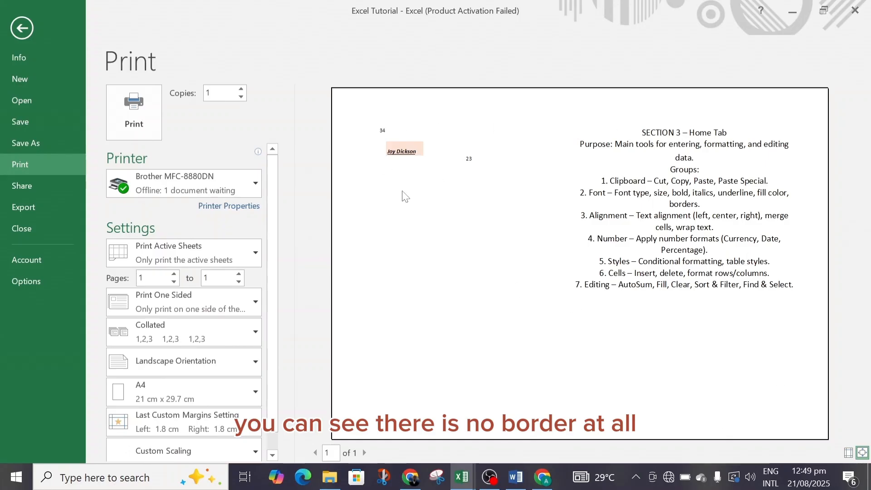
left_click(20, 23)
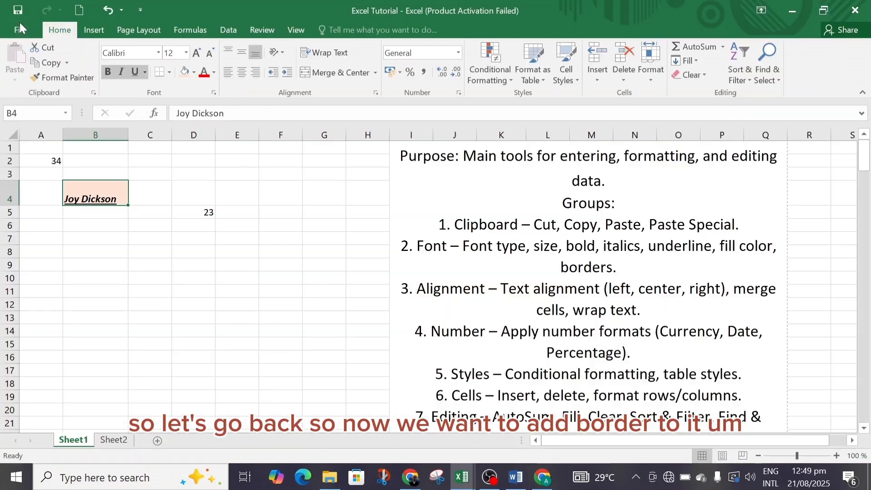
Apply All Borders to the name's cell B4 and deselect it
left_click(170, 72)
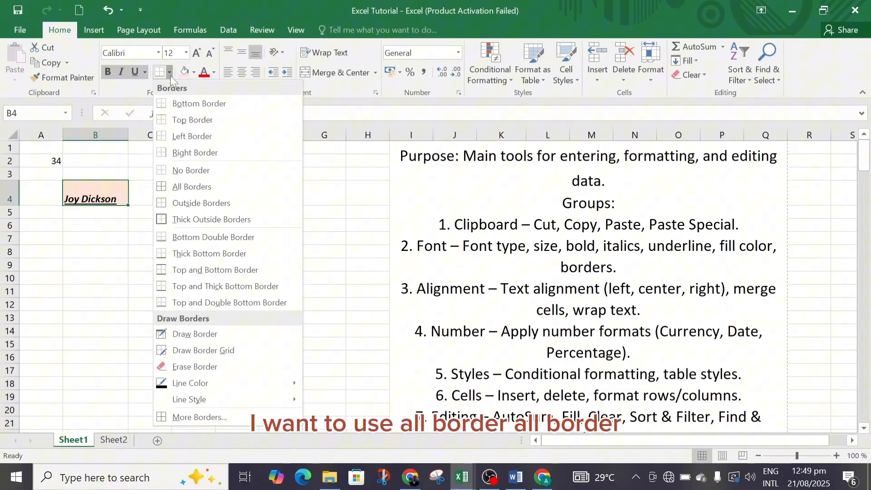
left_click(200, 188)
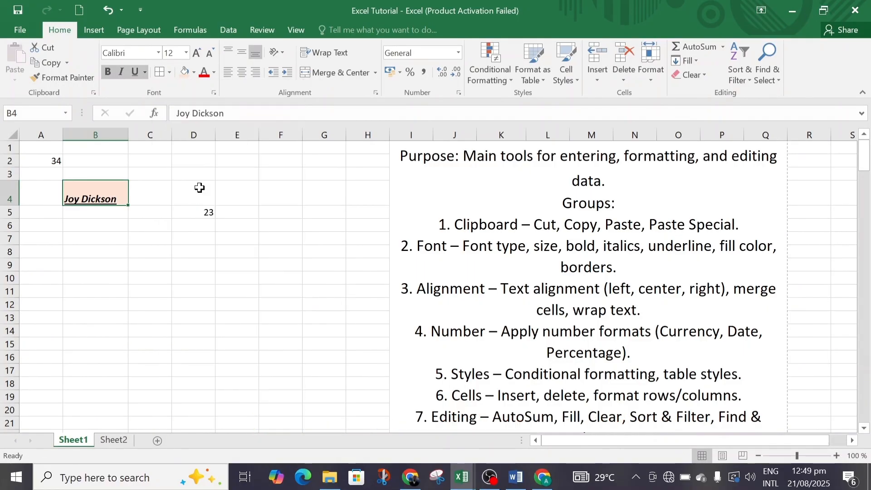
left_click(200, 193)
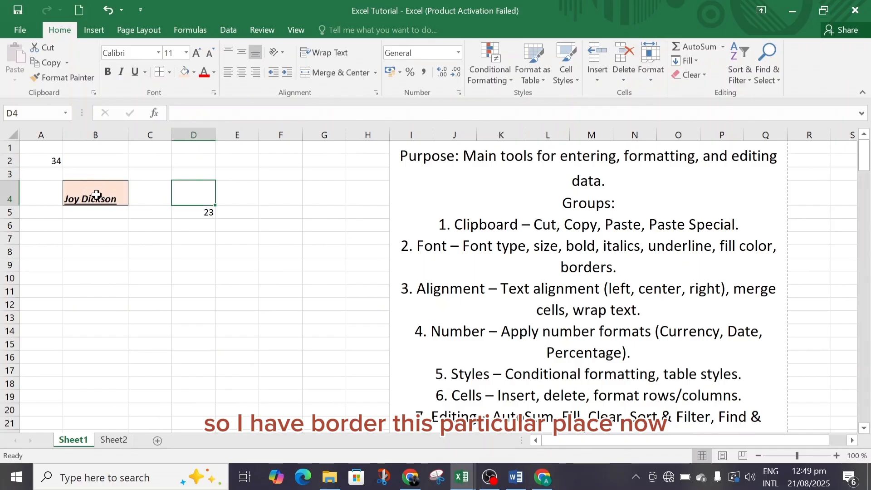
Apply All Borders to the range C2:G11 and deselect it
left_click_drag(152, 157, 314, 292)
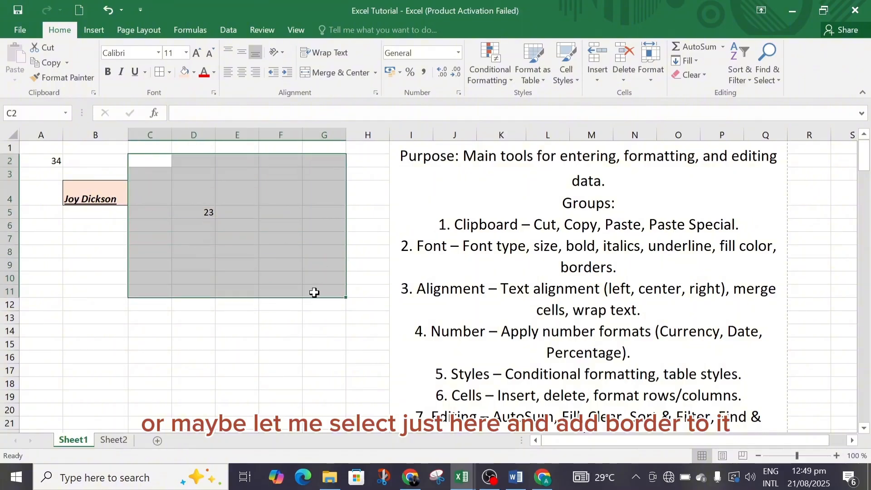
left_click(169, 72)
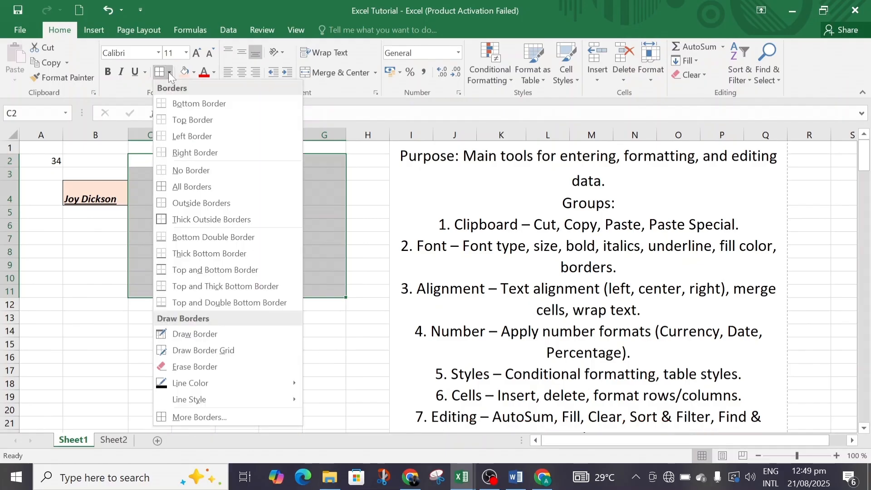
left_click(184, 186)
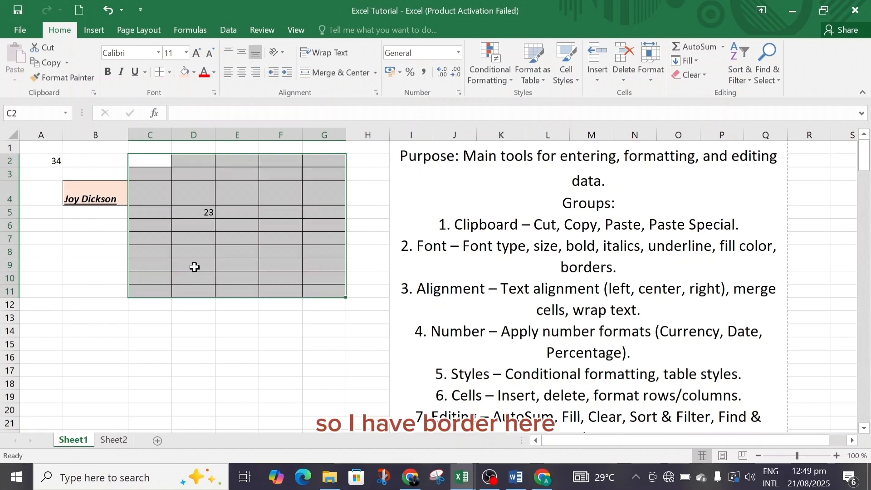
left_click(220, 347)
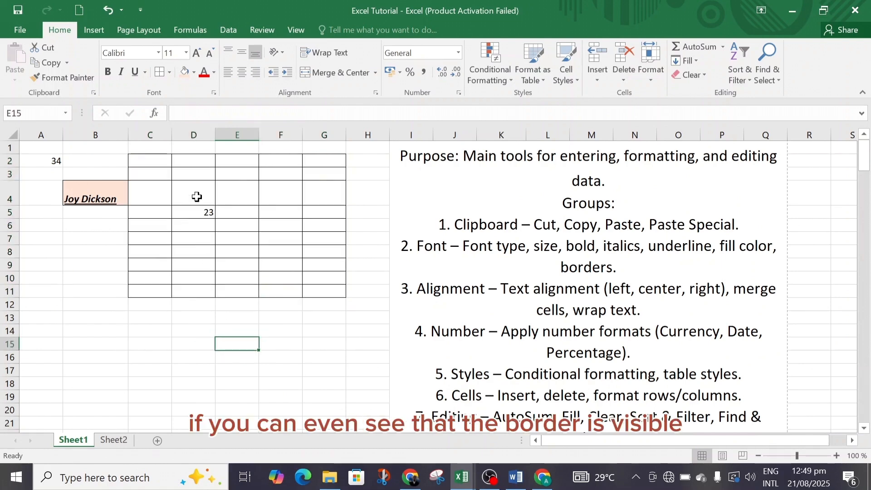
Check the bordered cells in the print preview, return to the sheet and view the border options again
left_click(20, 31)
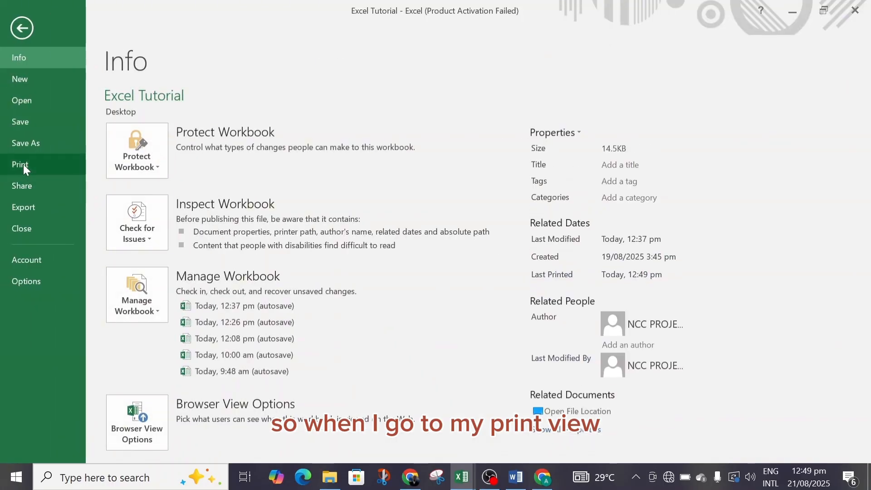
left_click(23, 165)
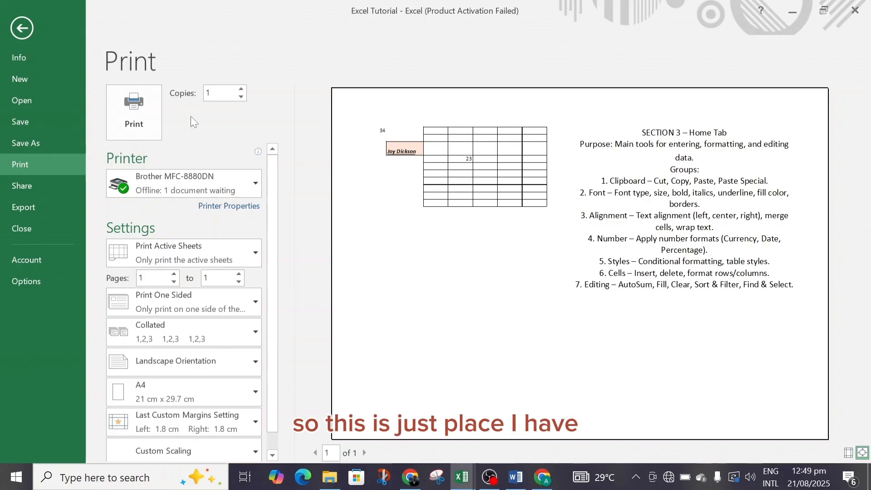
left_click(20, 28)
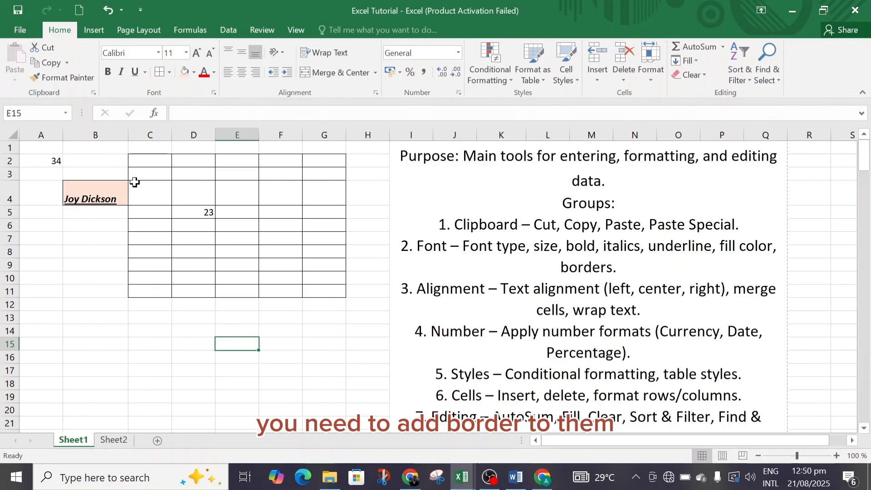
left_click(169, 73)
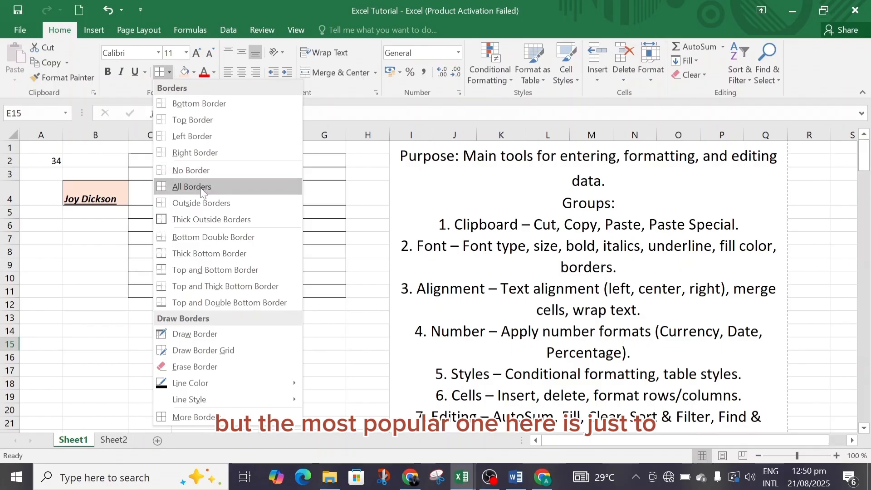
left_click(119, 229)
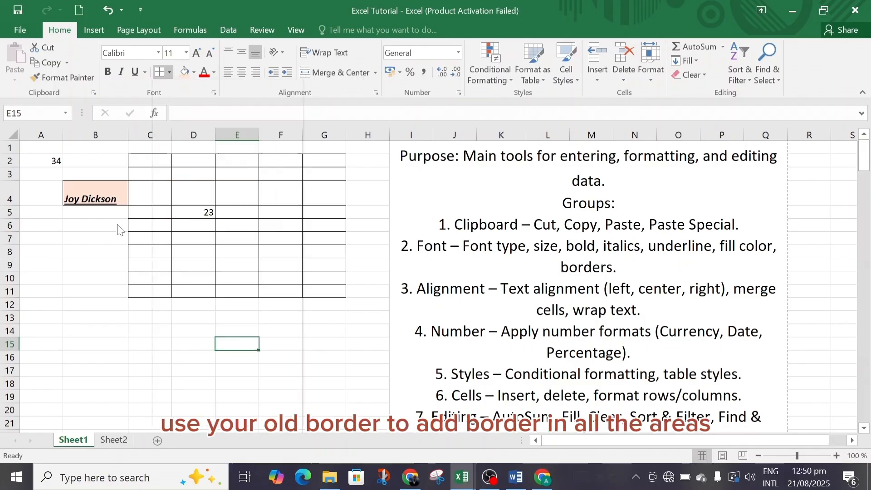
Apply a Bottom Border to the range B1:G12 and deselect it
left_click_drag(123, 147, 346, 305)
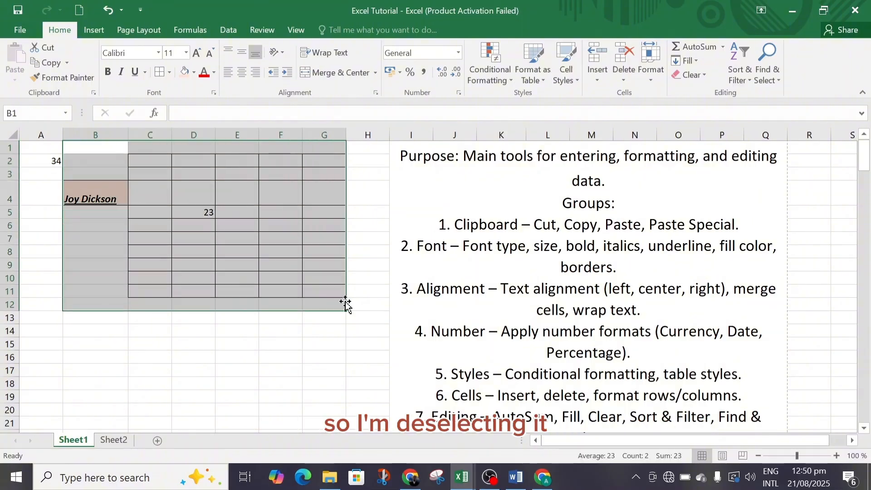
left_click(169, 72)
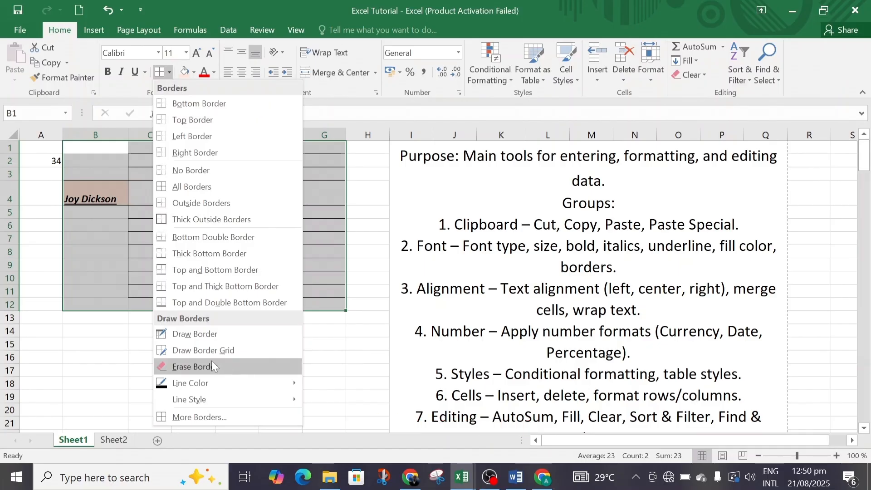
left_click(221, 103)
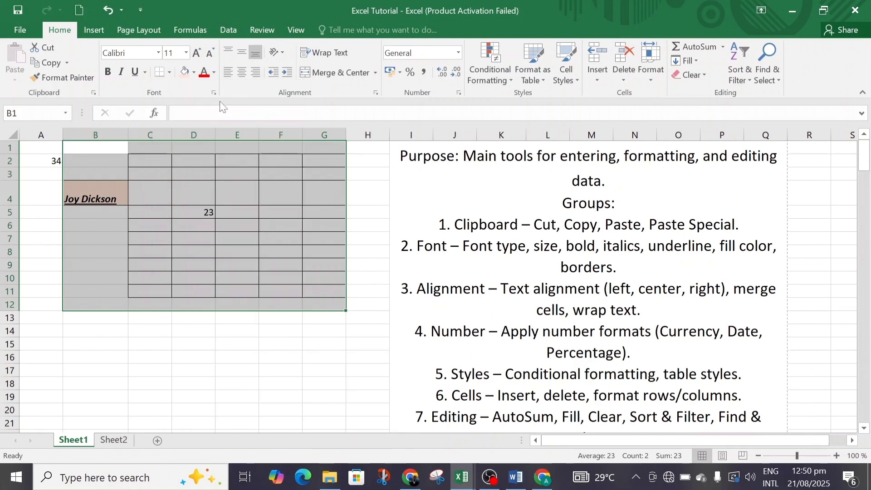
left_click(250, 328)
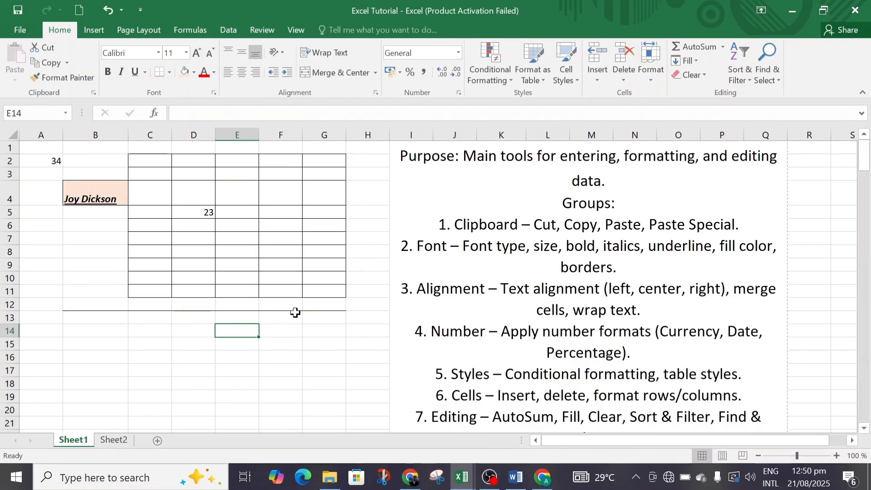
Undo the bottom border, the All Borders on C2:G11 and B4, and the fill of cell B4
left_click(108, 8)
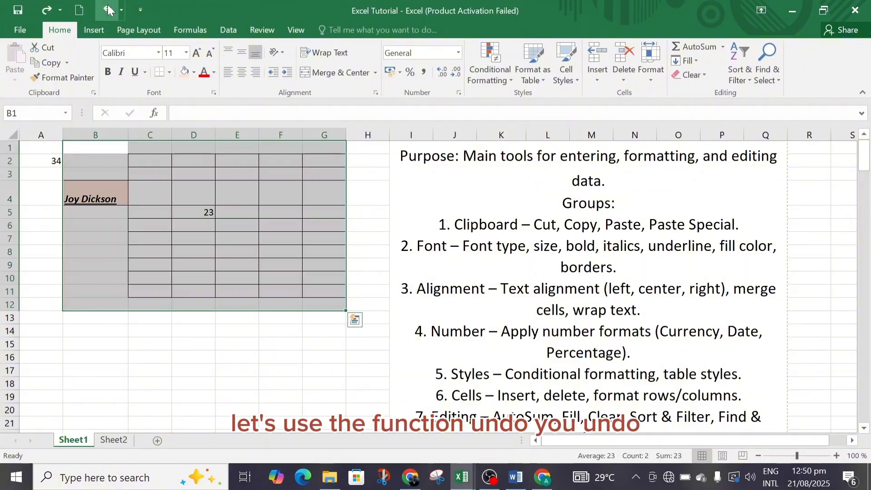
left_click(108, 8)
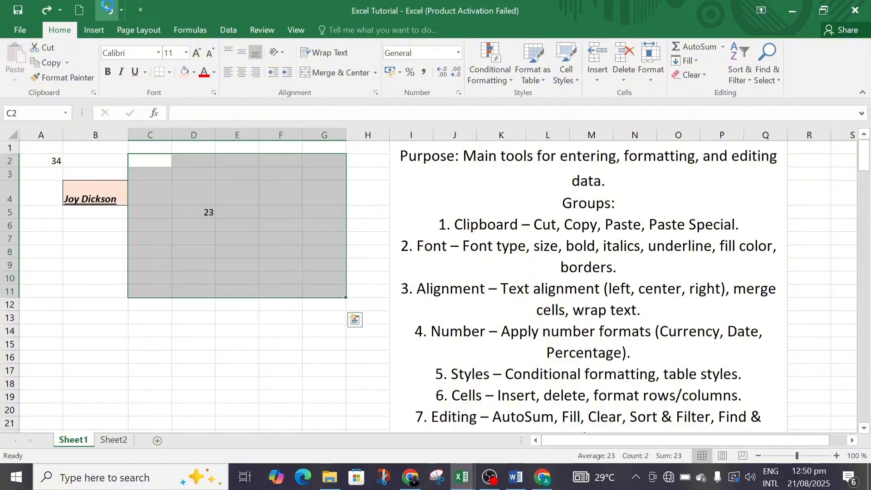
left_click(108, 9)
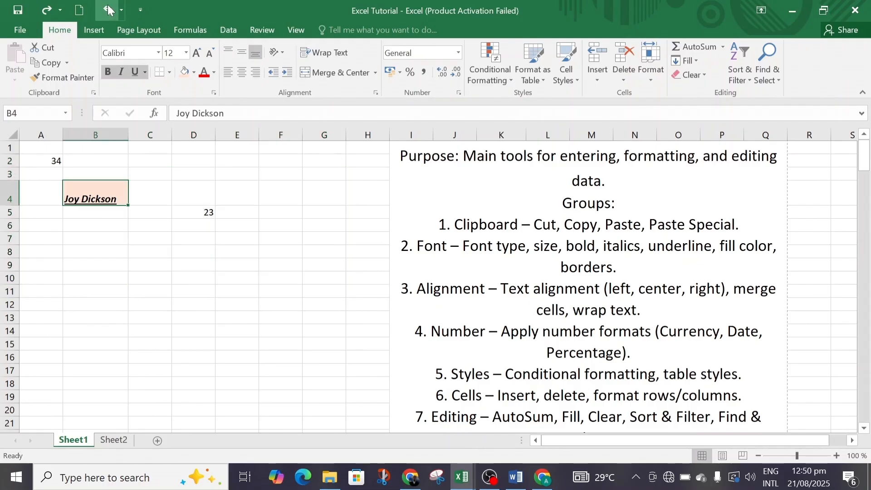
left_click(108, 9)
left_click(170, 203)
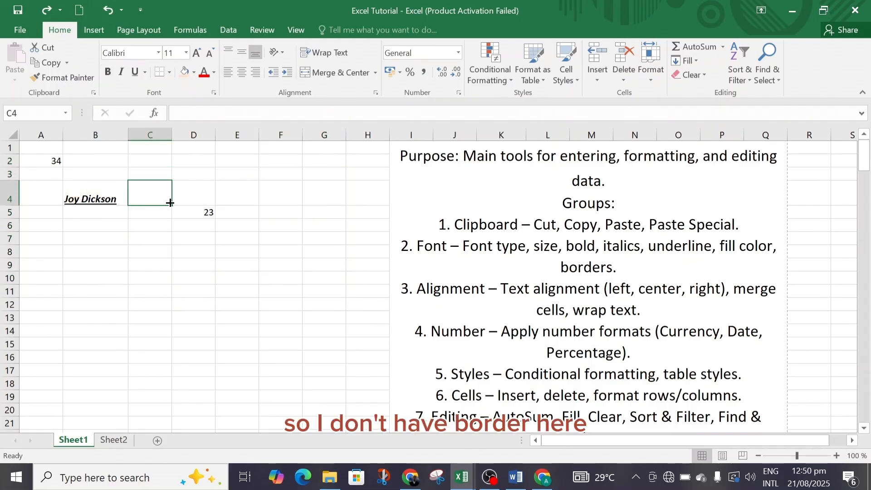
Reapply the light orange fill to the name's cell B4 and view the fill colour palette
left_click(121, 195)
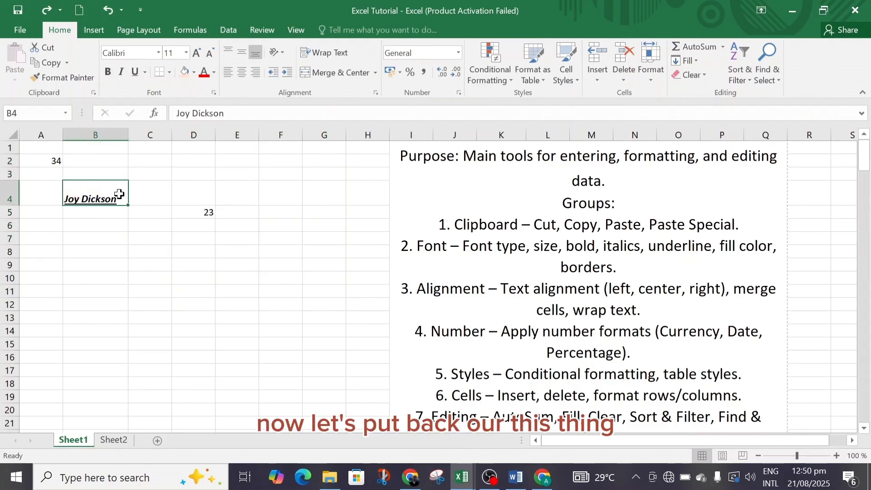
left_click(186, 75)
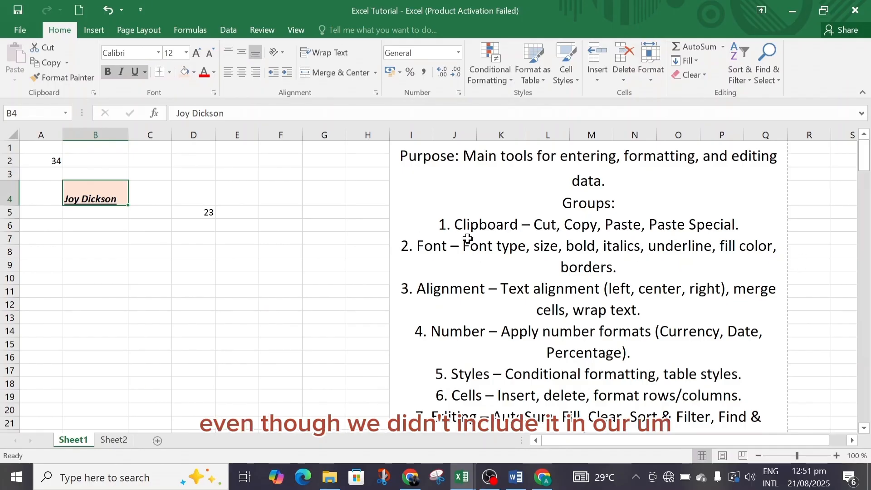
left_click(196, 76)
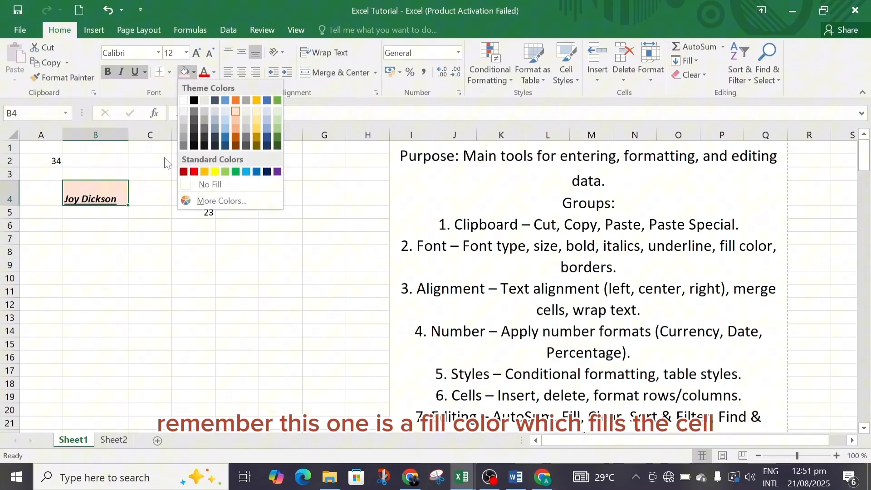
left_click(151, 188)
Fill the empty cell C4 with standard red
left_click(151, 189)
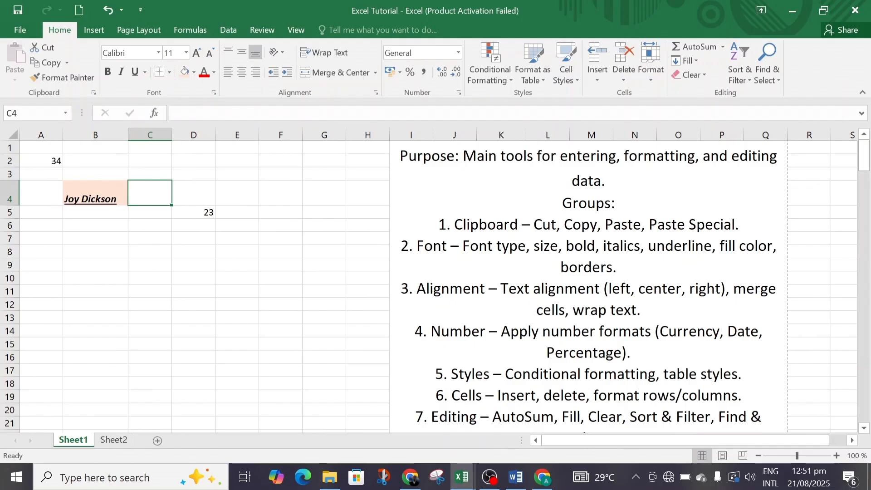
left_click(186, 73)
left_click(194, 72)
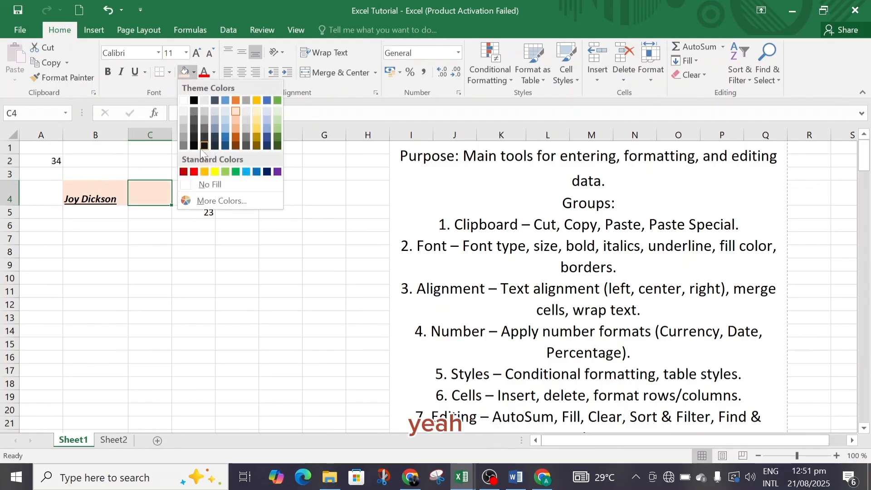
left_click(195, 172)
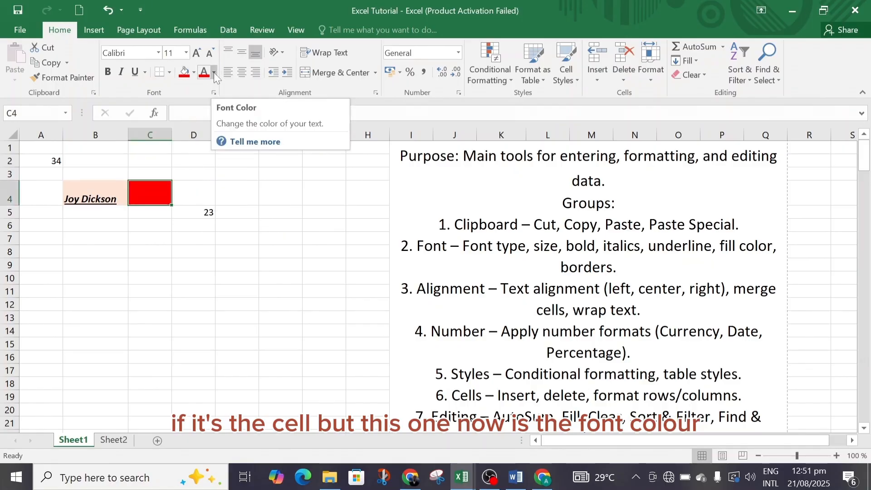
Change the font colour of the name in cell B4 to red
left_click(214, 72)
left_click(120, 192)
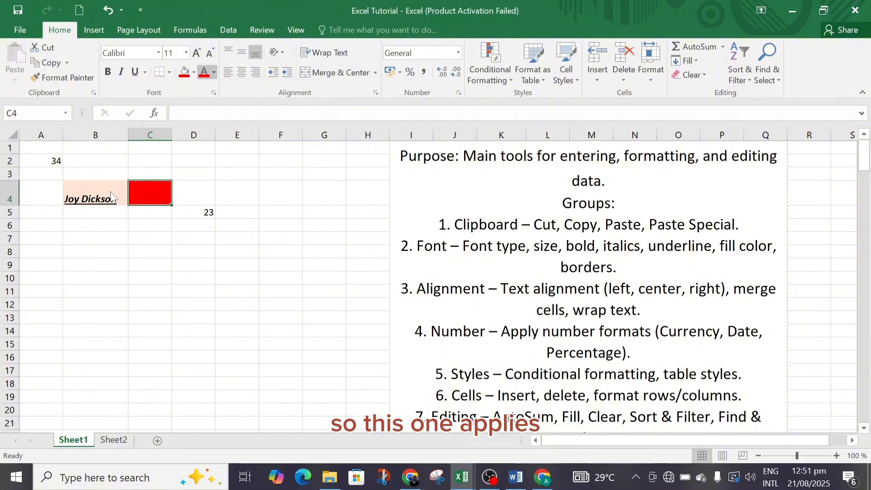
left_click(104, 192)
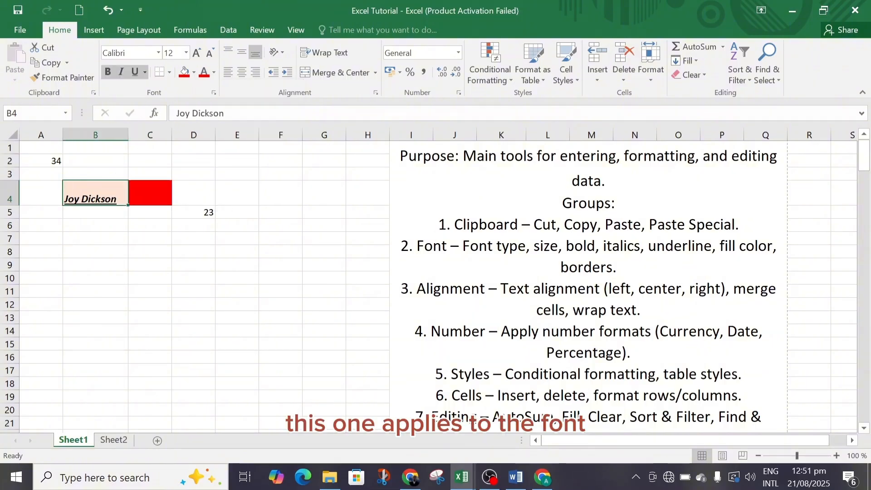
left_click(205, 74)
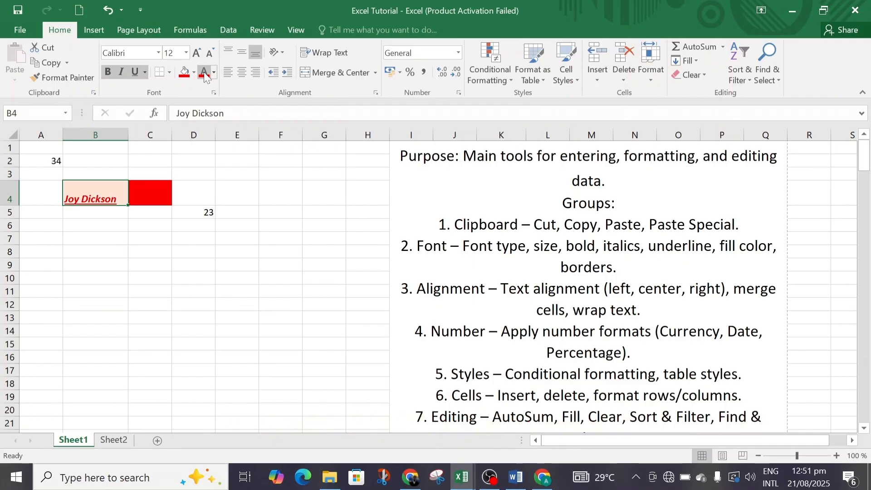
Enlarge the name in cell B4 to font size 22 in successive increments
left_click(186, 52)
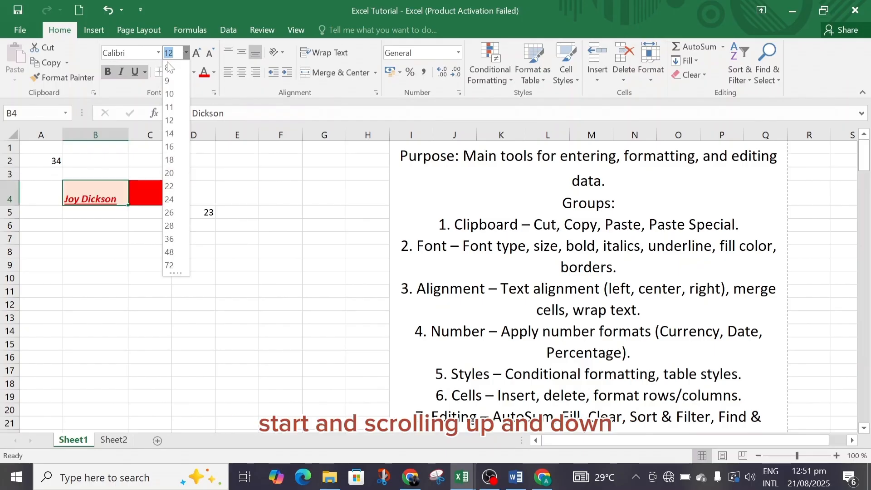
left_click(197, 60)
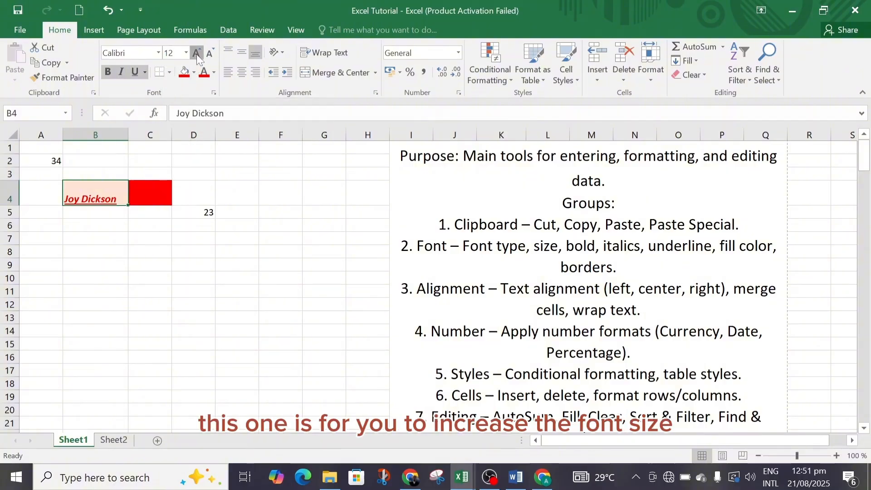
left_click(196, 54)
left_click(196, 54)
left_click(197, 53)
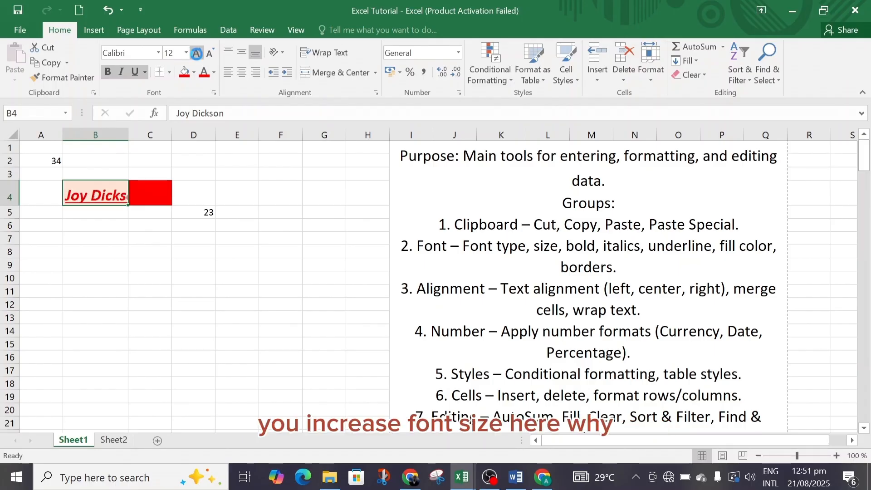
left_click(197, 53)
left_click(197, 53)
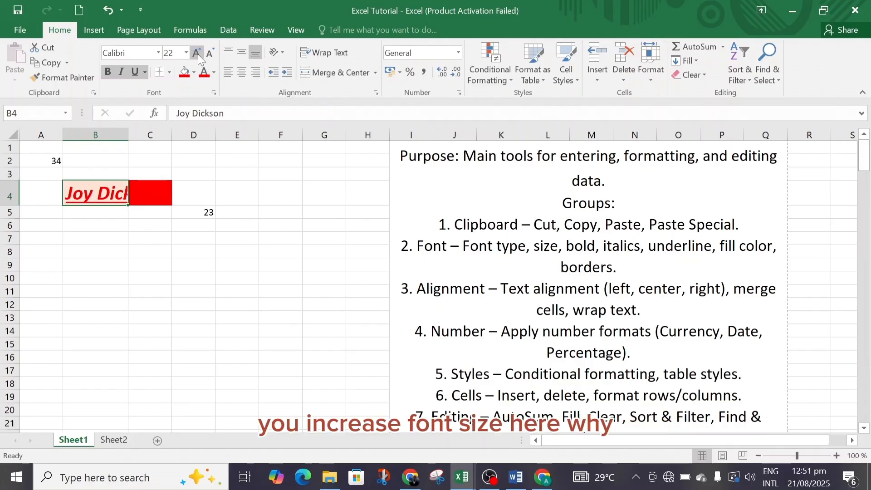
Reduce the font size of the name in cell B4 to 14 in successive decrements
left_click(209, 53)
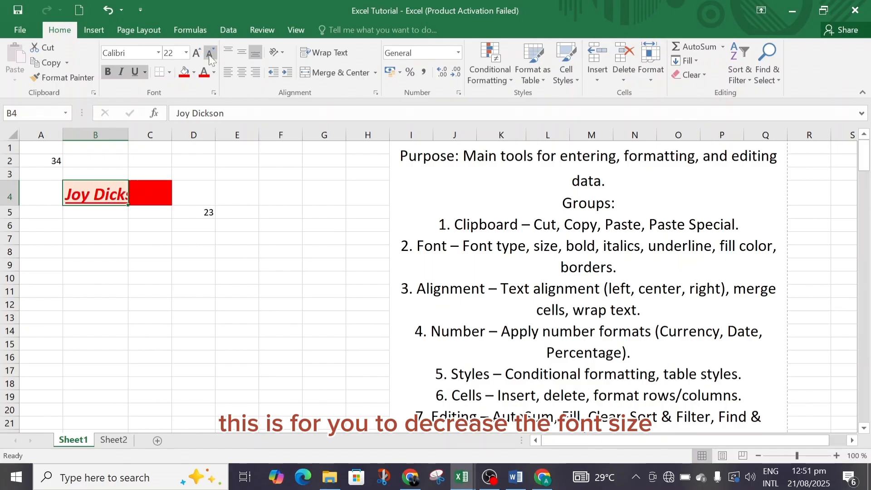
left_click(208, 53)
left_click(209, 53)
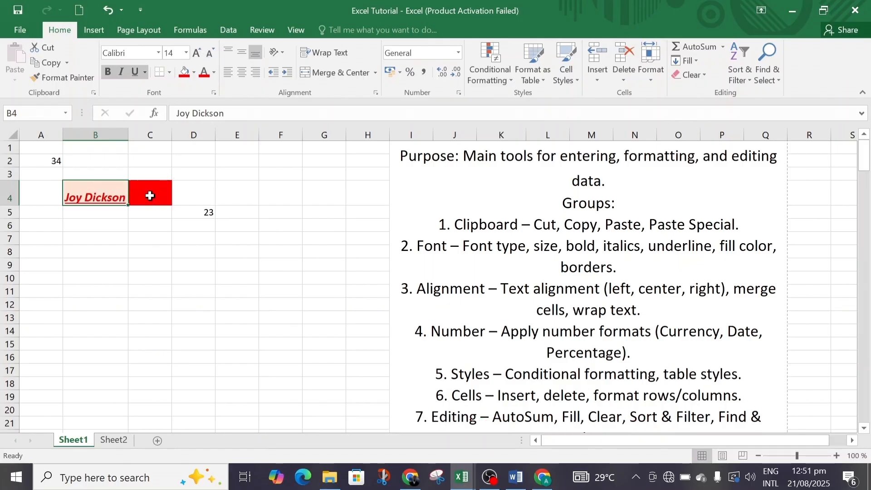
Remove the red fill from cell C4
left_click(150, 196)
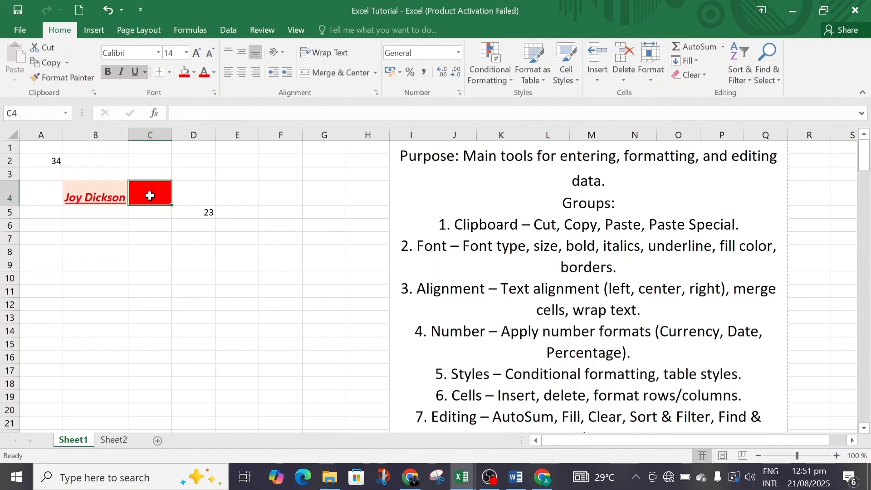
left_click(195, 74)
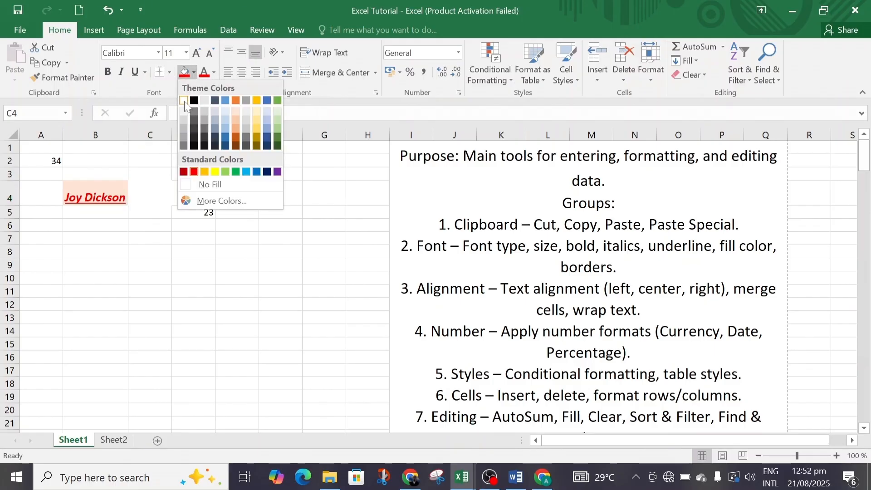
left_click(200, 183)
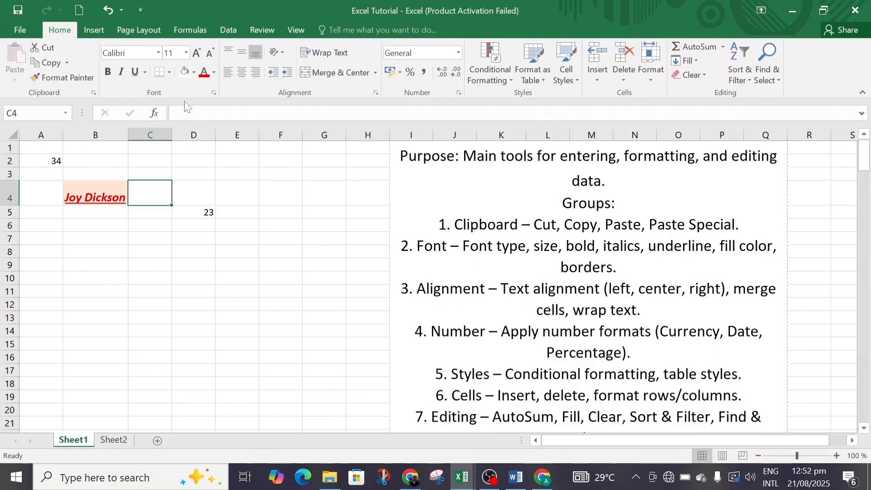
Step the font size of the empty cell C4 down to 8, up to 14 and back to 10
left_click(209, 51)
left_click(209, 50)
left_click(209, 51)
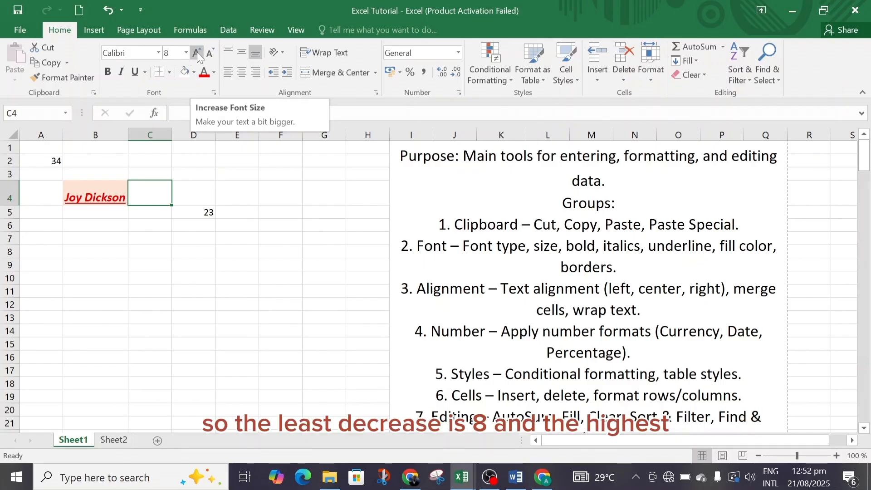
left_click(197, 52)
left_click(197, 51)
left_click(197, 51)
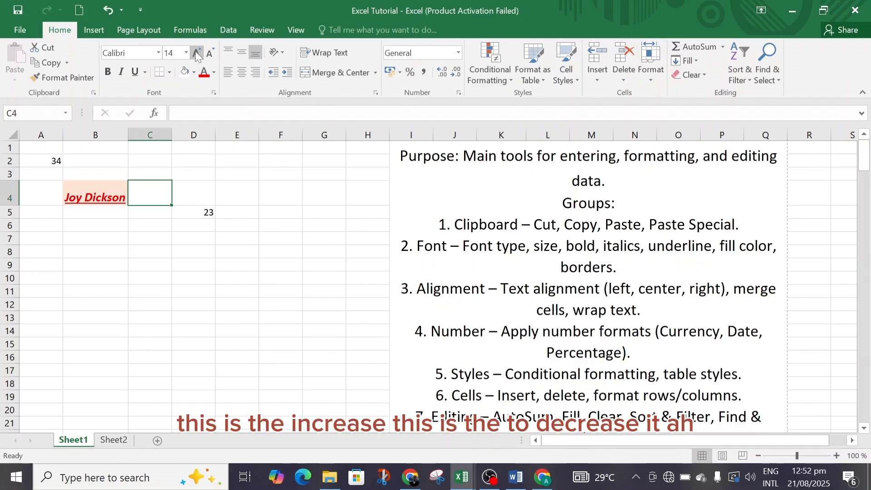
left_click(210, 55)
left_click(209, 55)
left_click(210, 55)
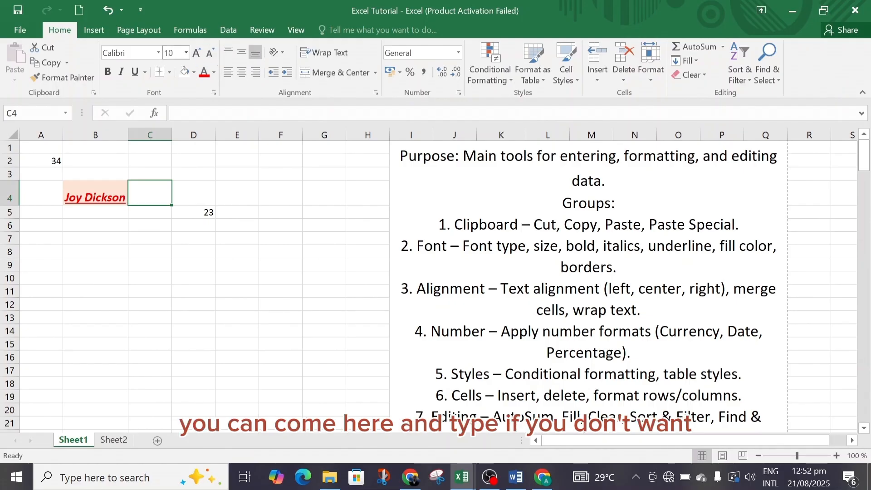
Enter a font size of 2 for cell C4 and replace it with 10
left_click(169, 53)
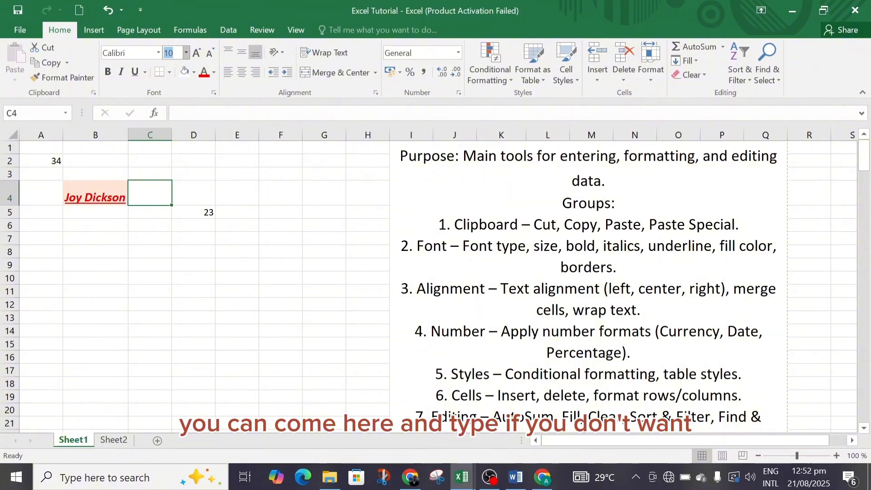
type("2")
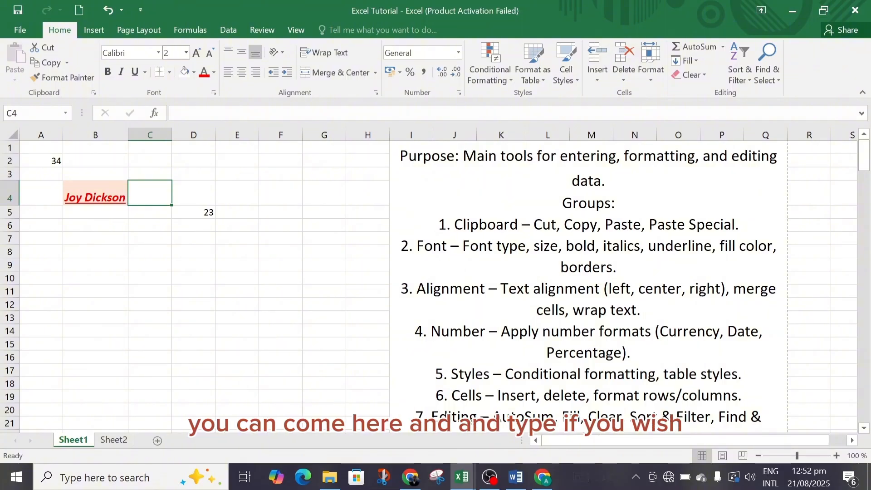
left_click(186, 52)
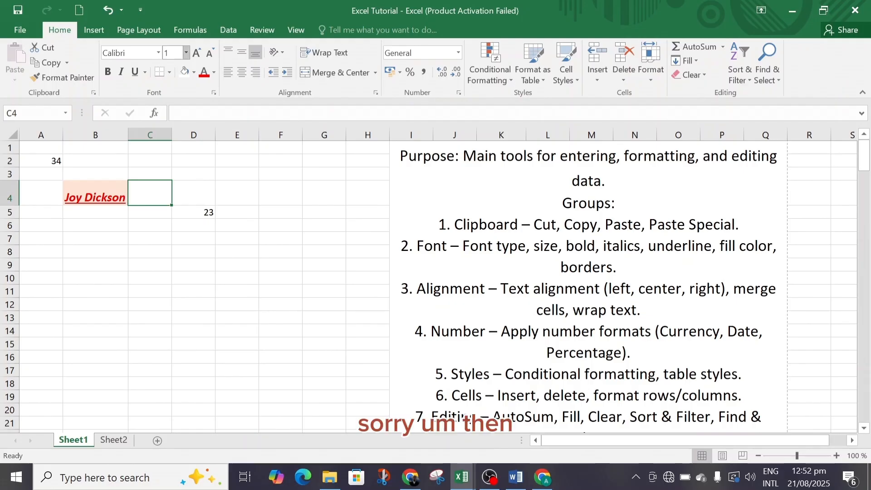
type("0")
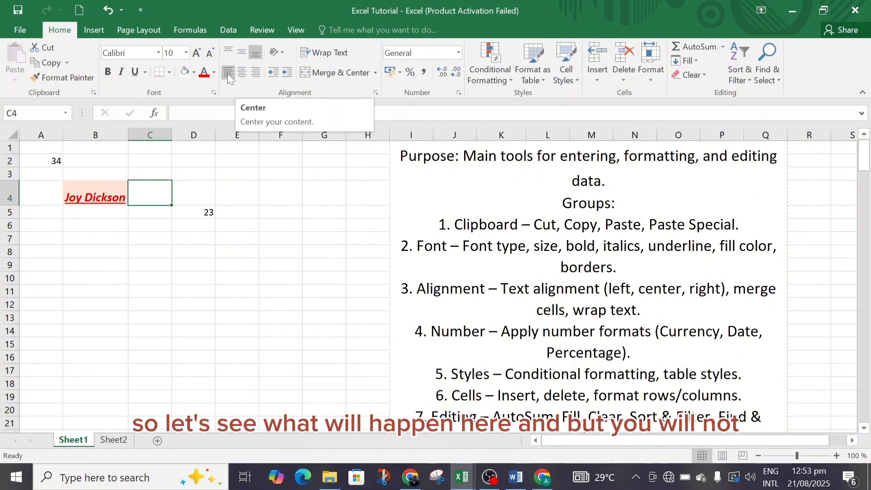
Try left alignment and apply centre alignment on cell C4, and widen column B to almost three times its width
left_click(225, 73)
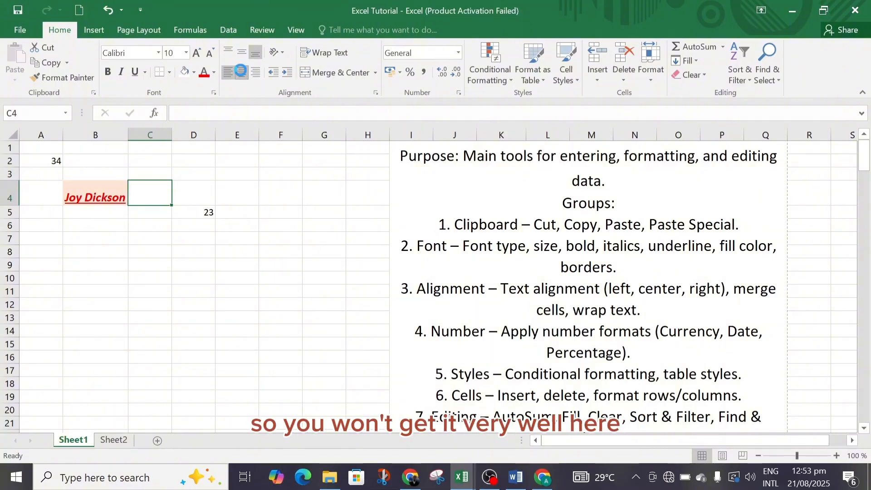
left_click(242, 73)
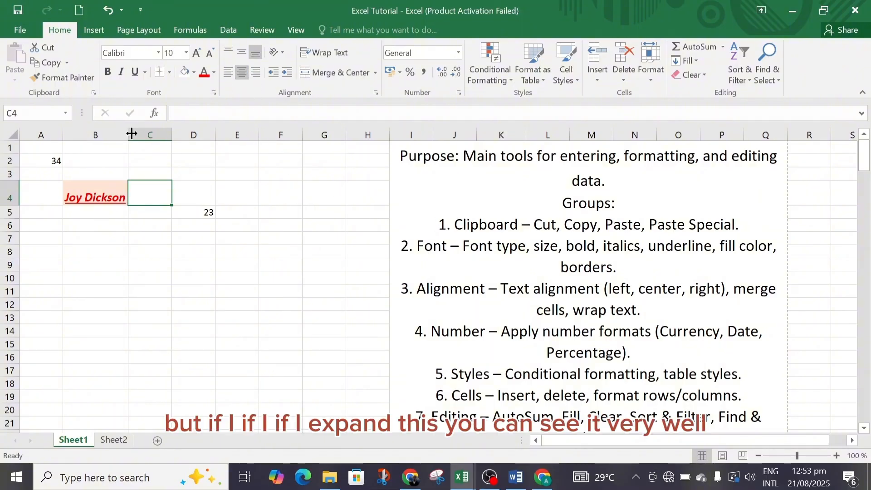
left_click_drag(124, 134, 251, 153)
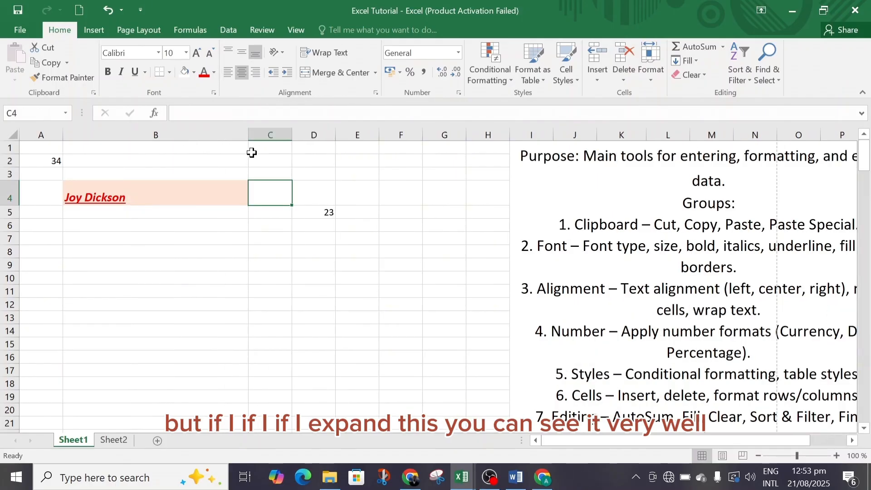
left_click(242, 72)
Try centre and left alignment on the name in cell B4 and leave it right-aligned
left_click(169, 185)
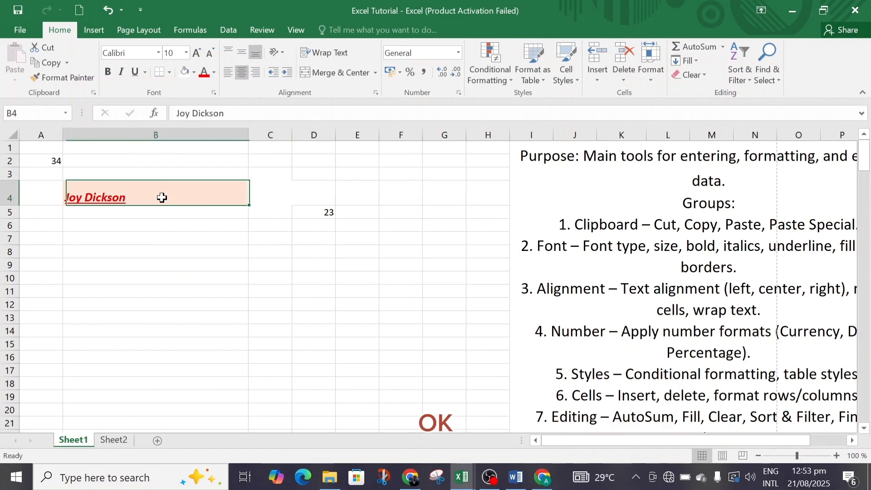
left_click(241, 73)
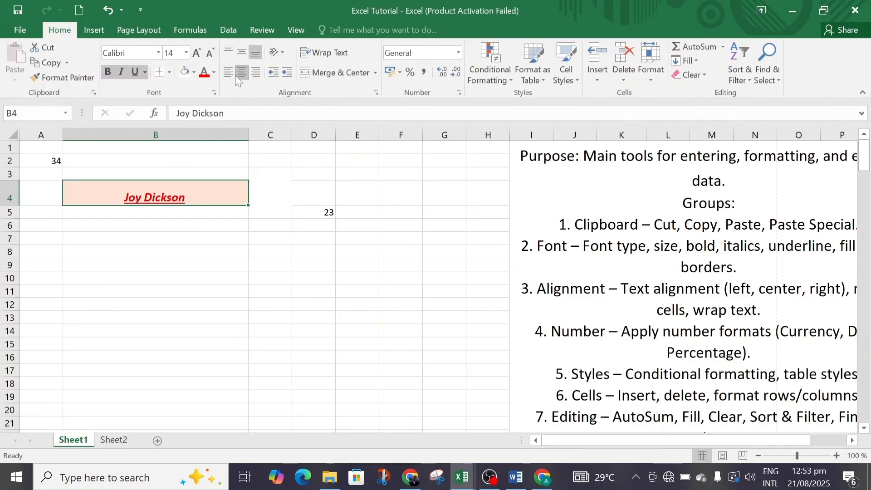
left_click(227, 73)
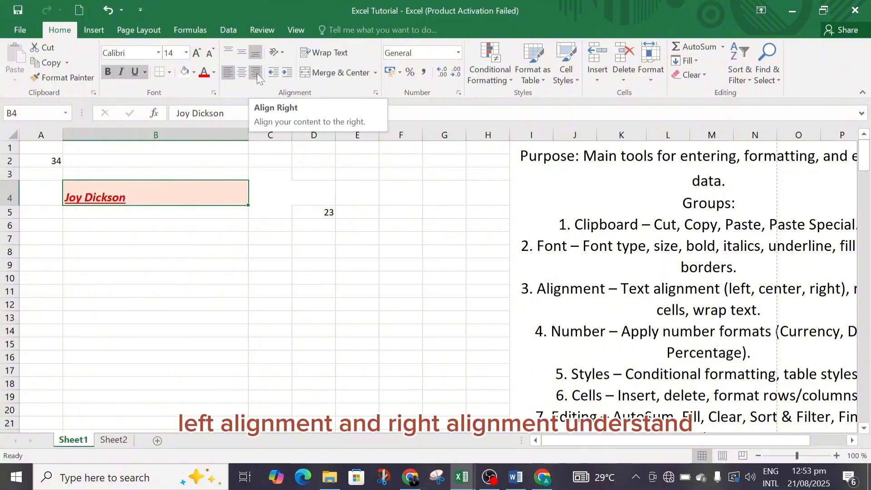
left_click(257, 72)
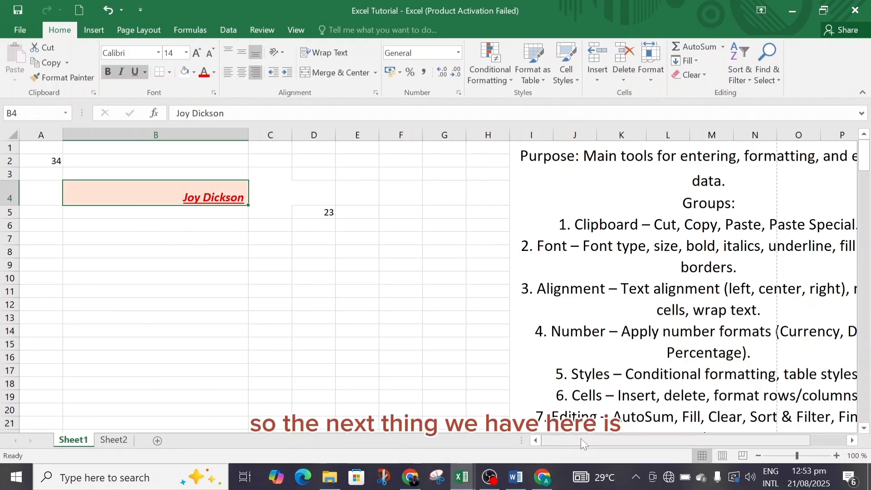
Compare the Wrap Text and Merge & Center states of the merged notes block at I1 with those of the empty cell H4
left_click_drag(581, 437, 563, 439)
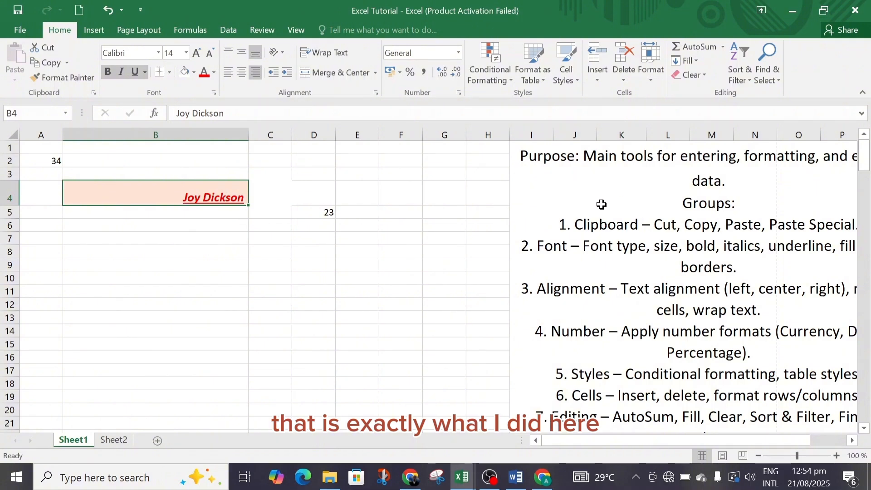
left_click_drag(590, 440, 644, 440)
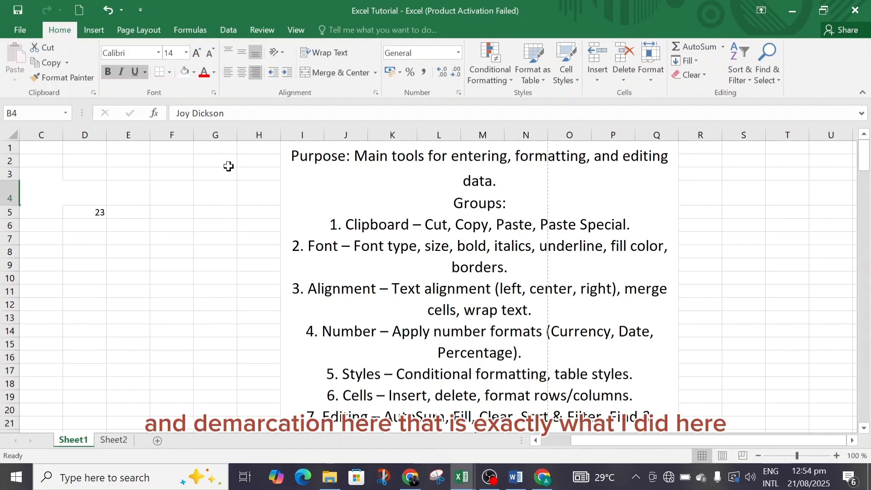
left_click(386, 188)
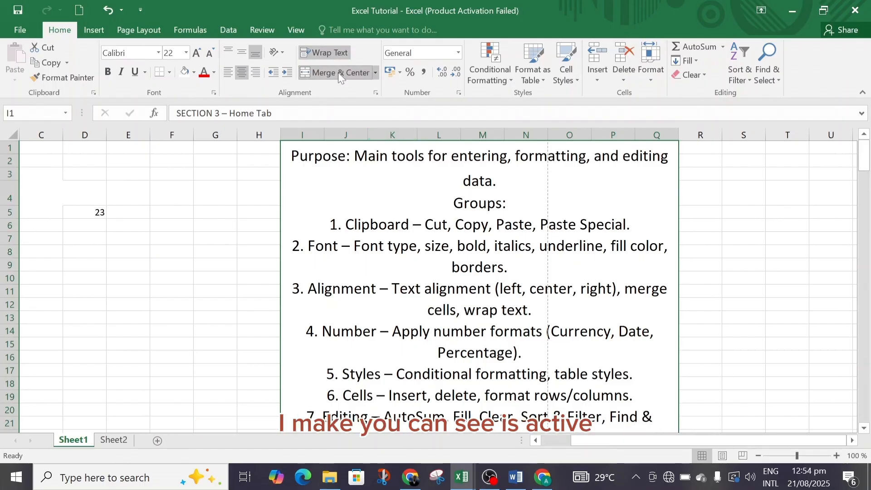
left_click(267, 182)
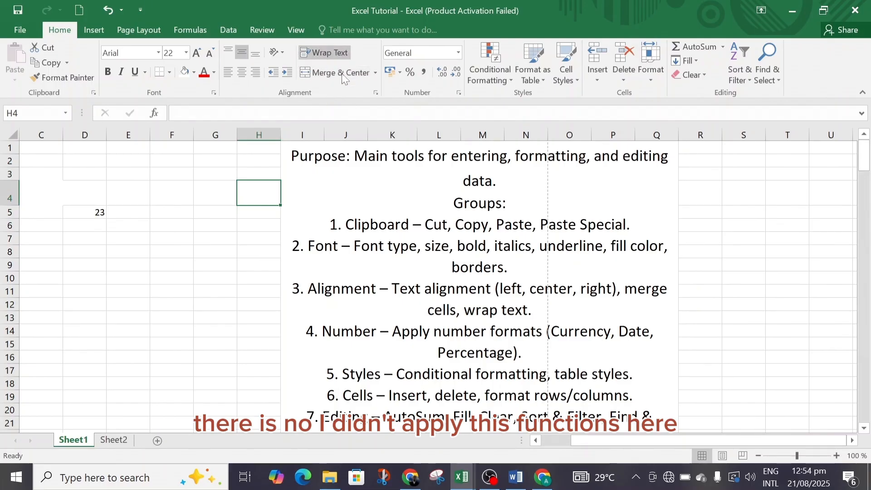
left_click(381, 186)
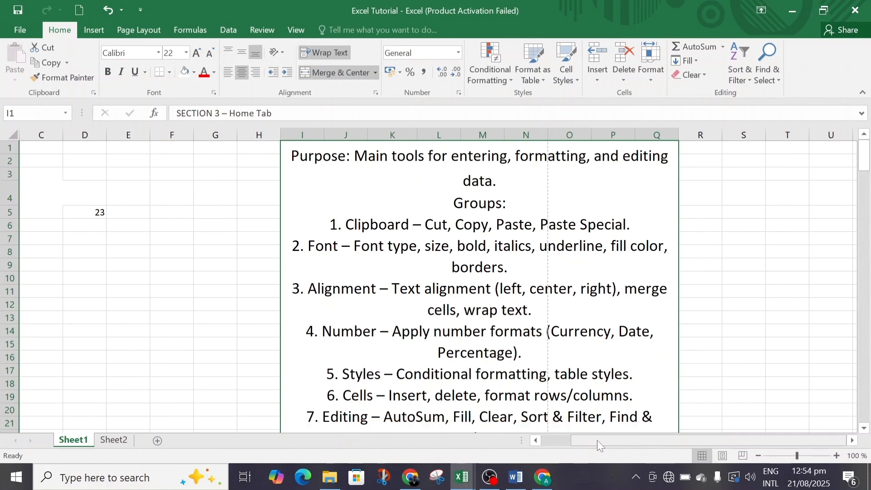
Merge and centre the range C2:E11 and align its content to the top
left_click_drag(597, 441, 536, 450)
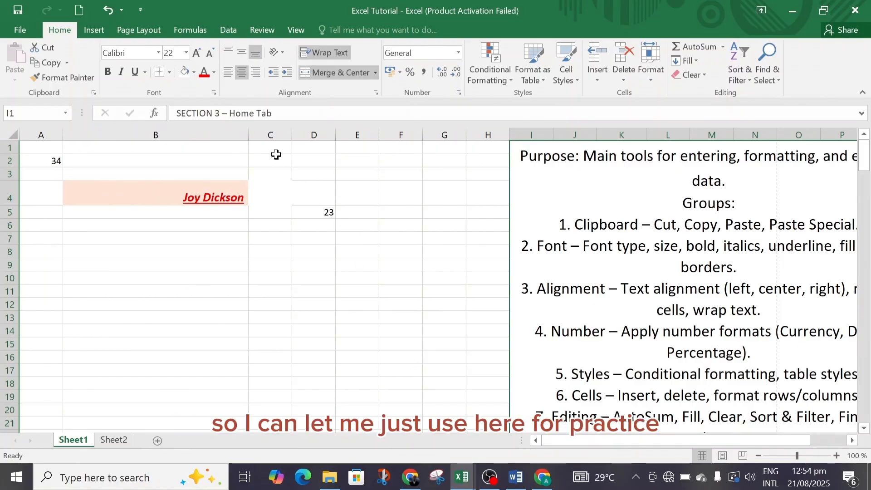
left_click_drag(276, 153, 352, 285)
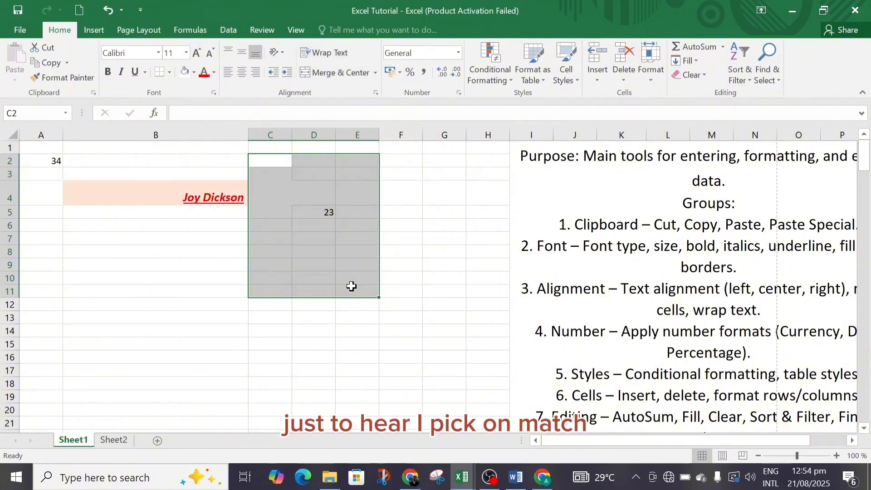
left_click(352, 72)
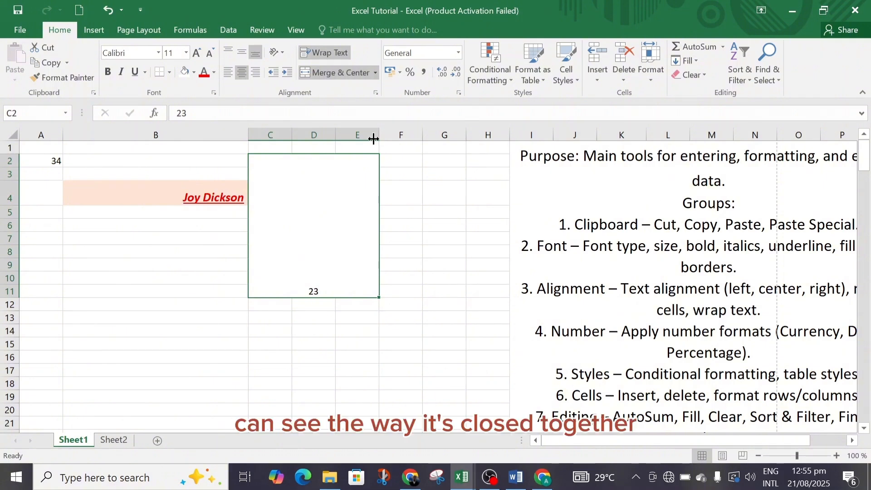
left_click(230, 49)
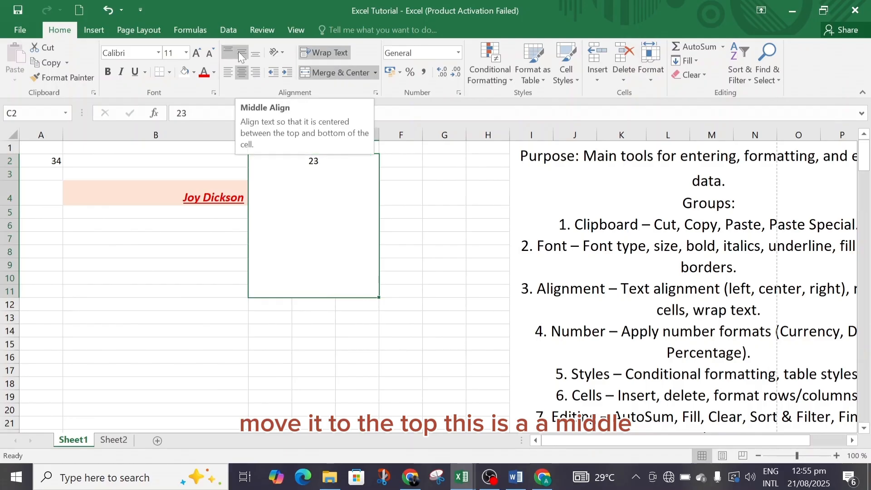
Try middle and bottom alignment on the merged block C2:E11 and leave its content aligned to the top and left
left_click(240, 52)
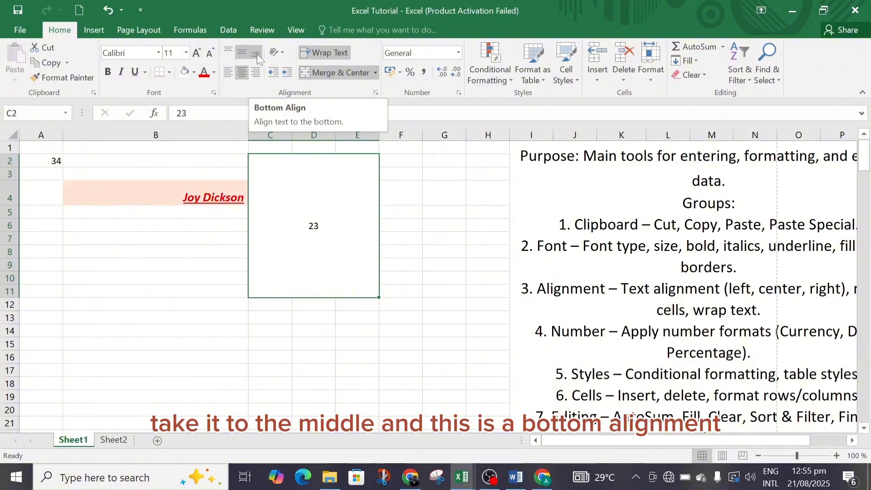
left_click(257, 54)
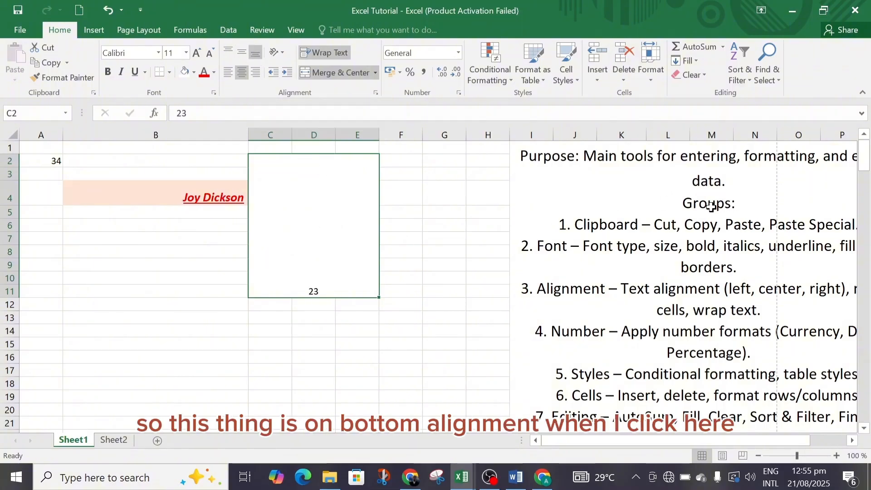
left_click(633, 185)
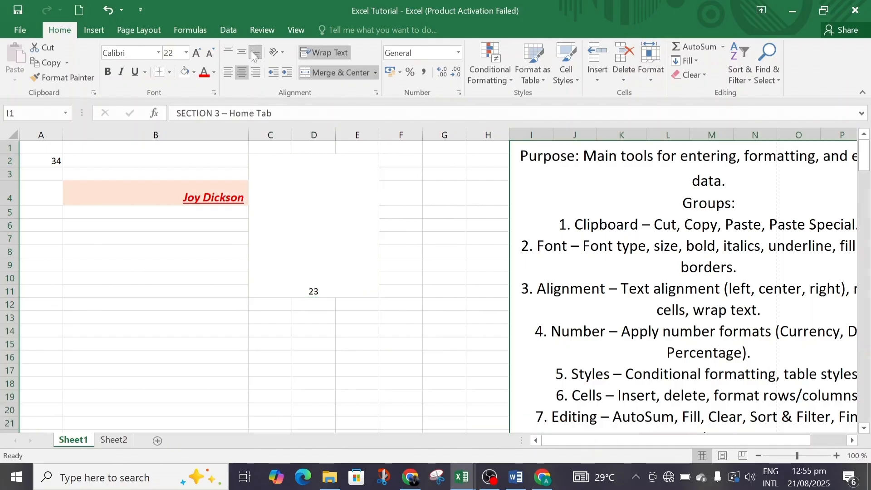
left_click(311, 191)
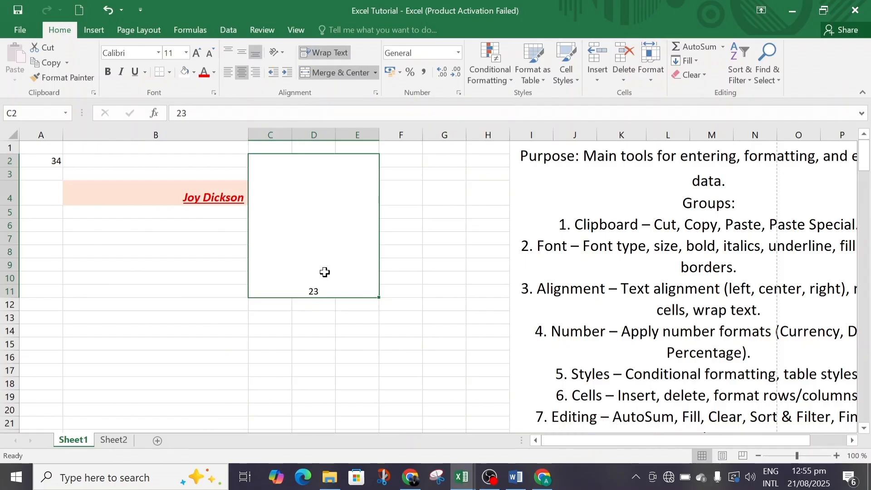
left_click(226, 52)
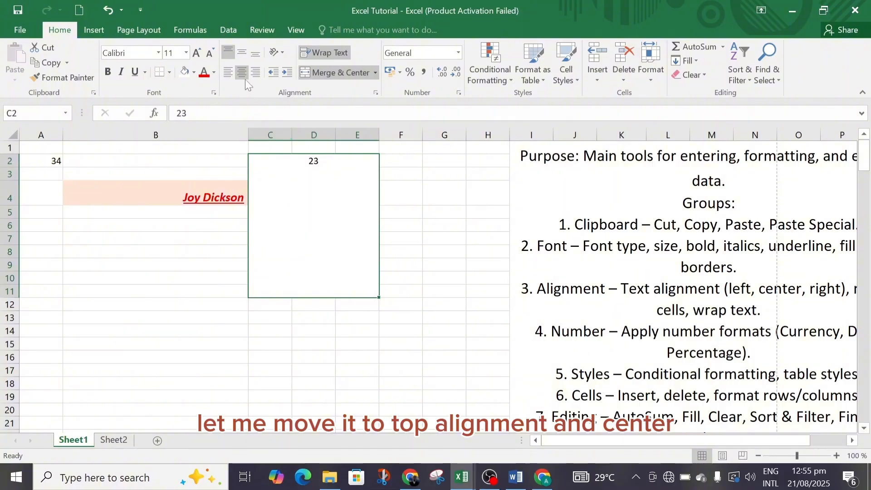
left_click(229, 73)
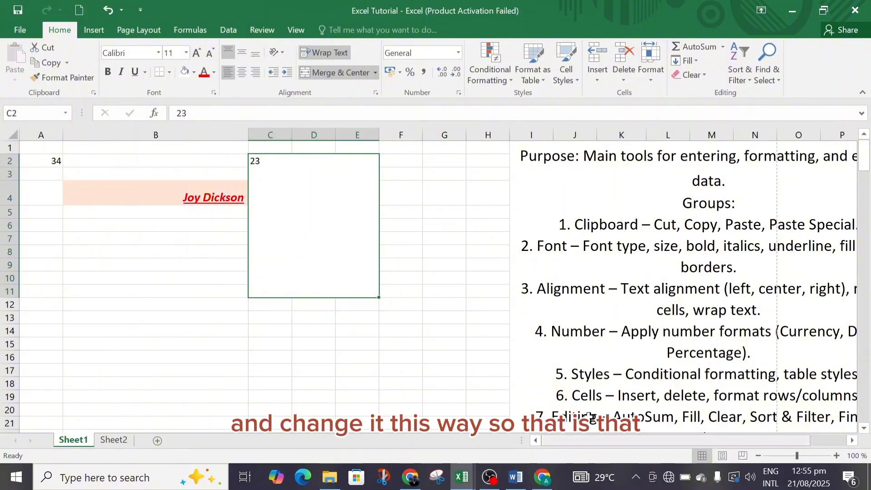
Examine the font settings in the Format Cells dialog for the merged block C2:E11 without changing them
left_click_drag(624, 438, 659, 436)
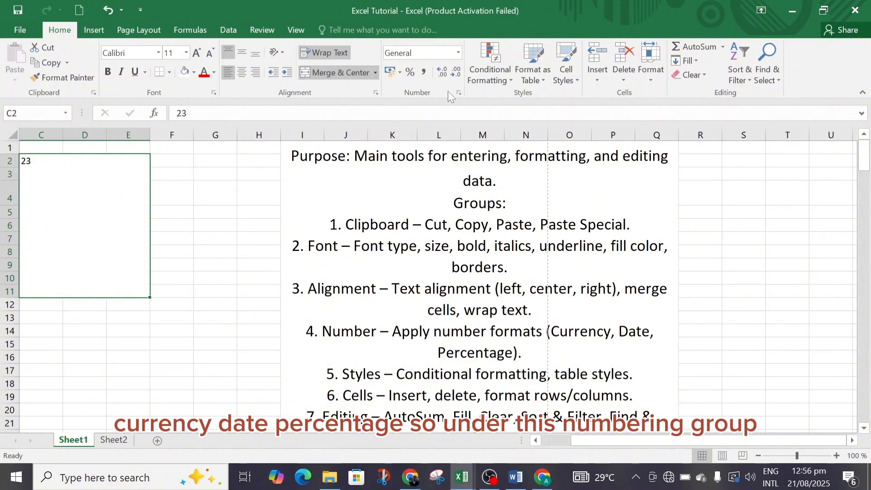
left_click(214, 93)
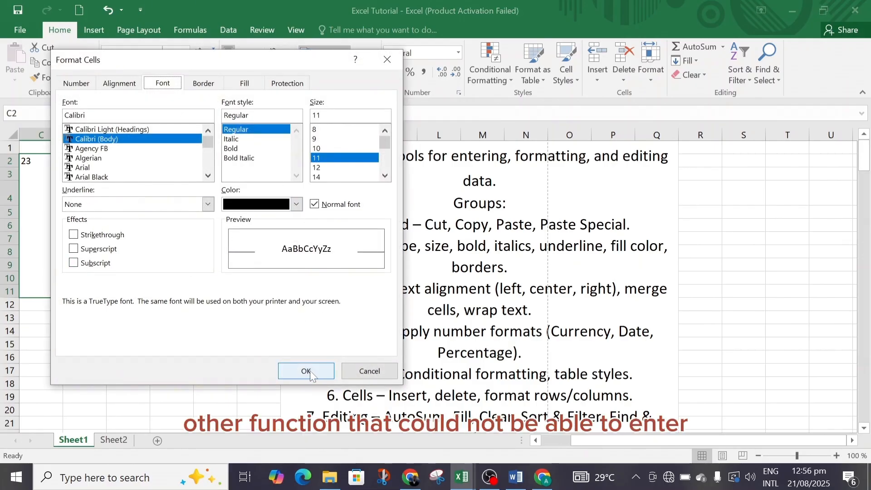
left_click(358, 371)
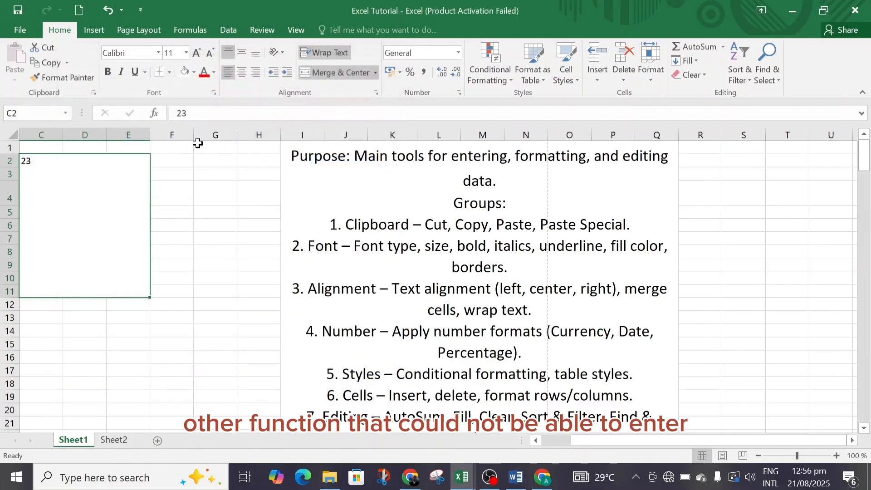
left_click(215, 93)
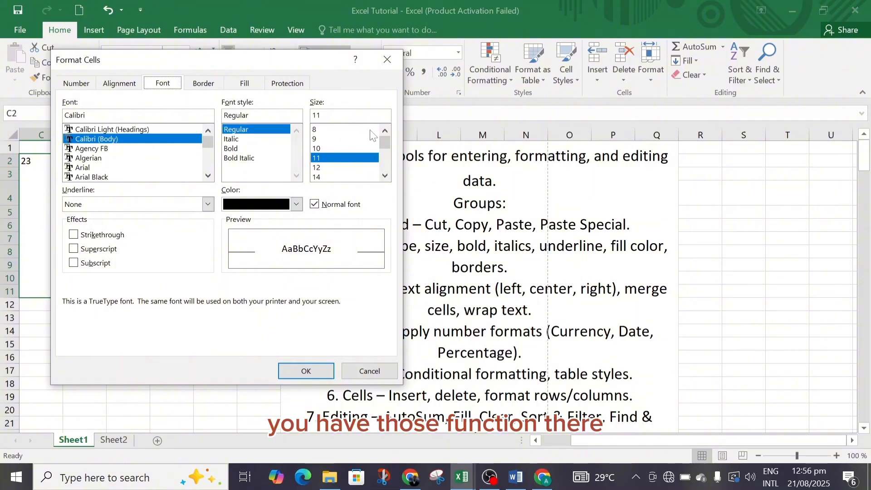
left_click(386, 57)
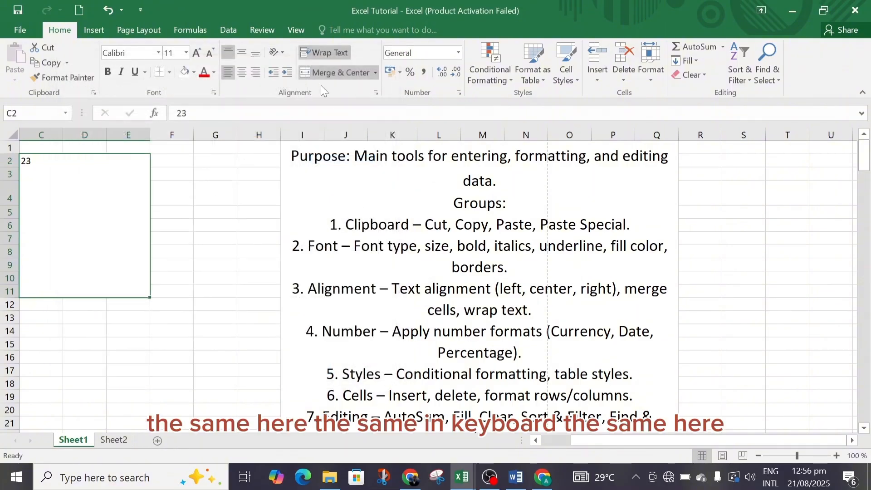
Review the number categories in Format Cells and the list of available number formats for the merged block, keeping General
left_click(460, 92)
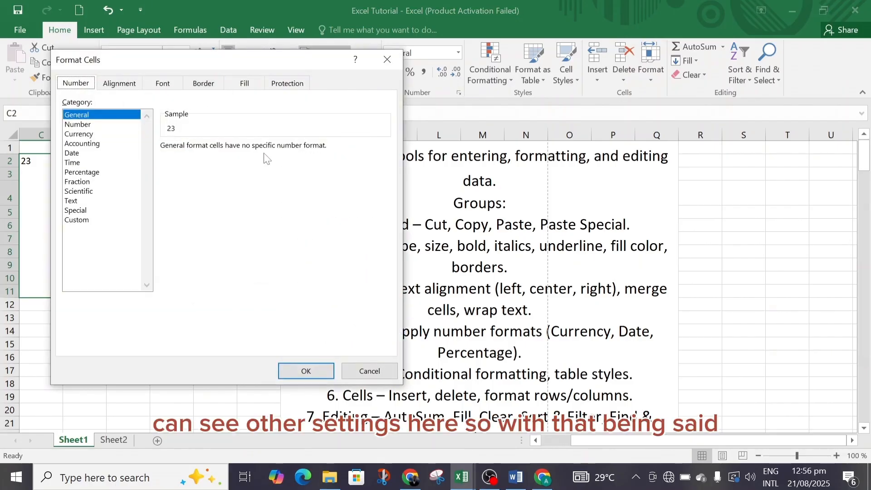
left_click(301, 370)
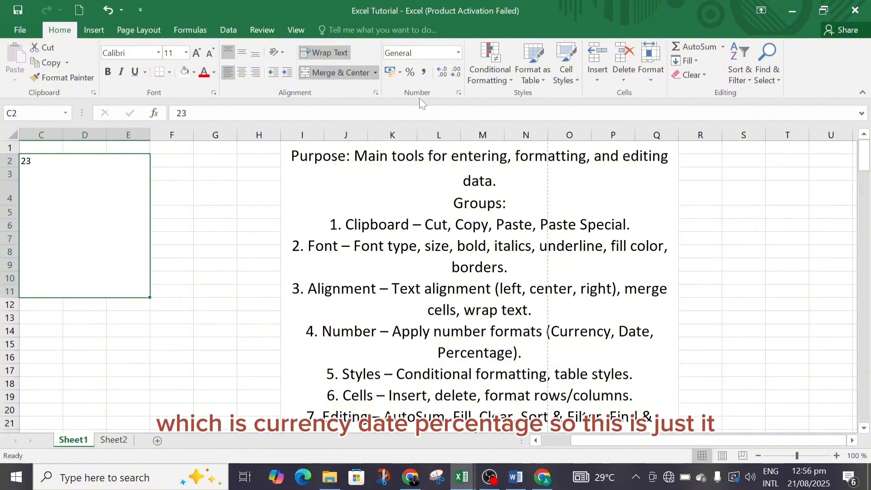
left_click(459, 53)
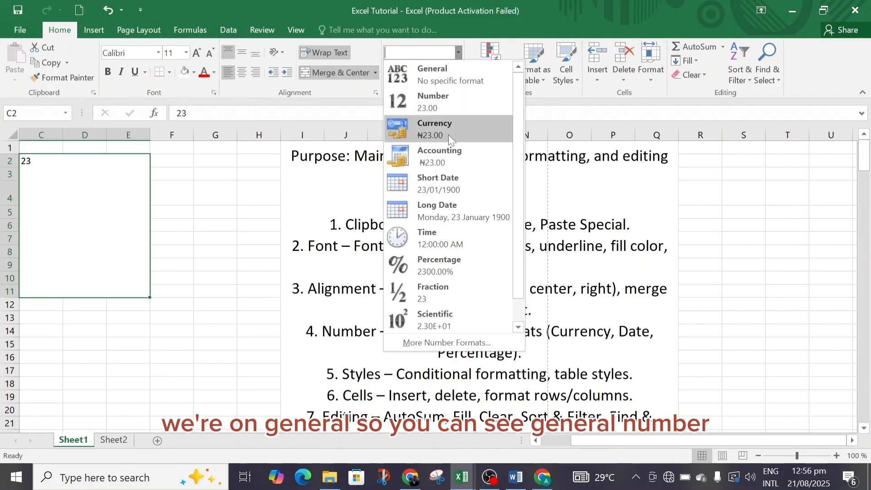
left_click_drag(518, 238, 518, 260)
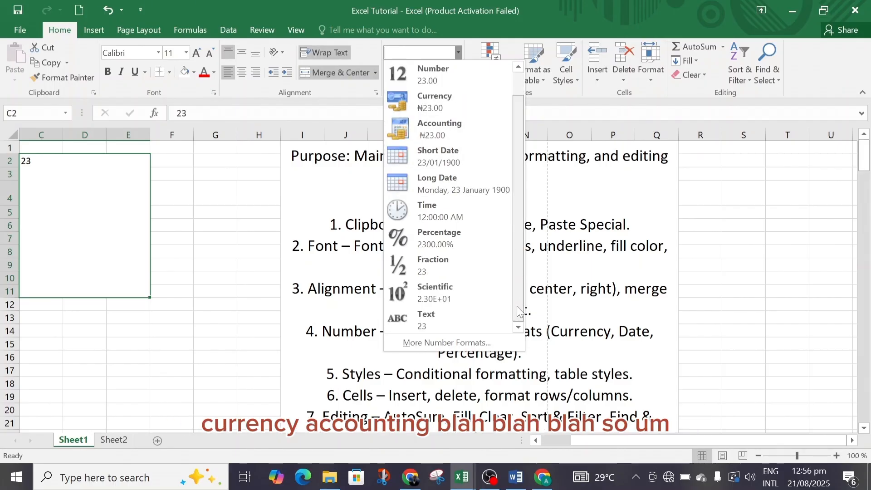
left_click(167, 158)
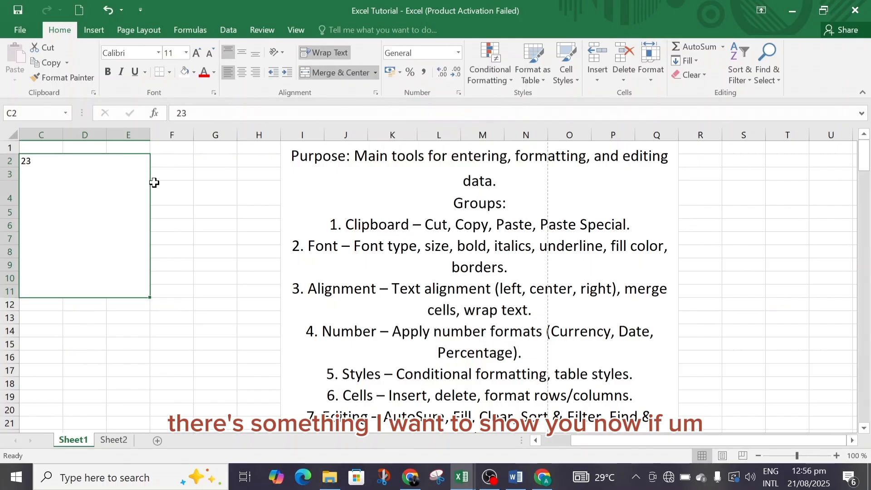
Unmerge the block C2:E11 and enter a sample phone number with a leading zero in cell B6
left_click(336, 73)
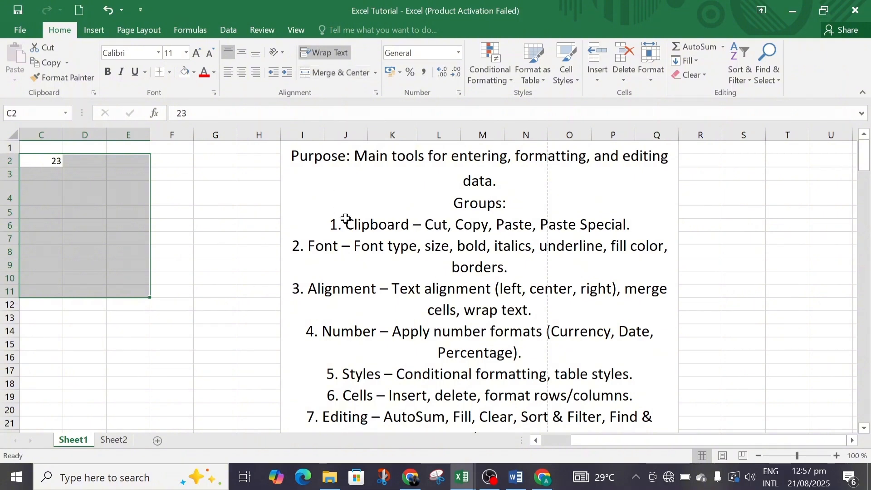
left_click_drag(609, 440, 551, 441)
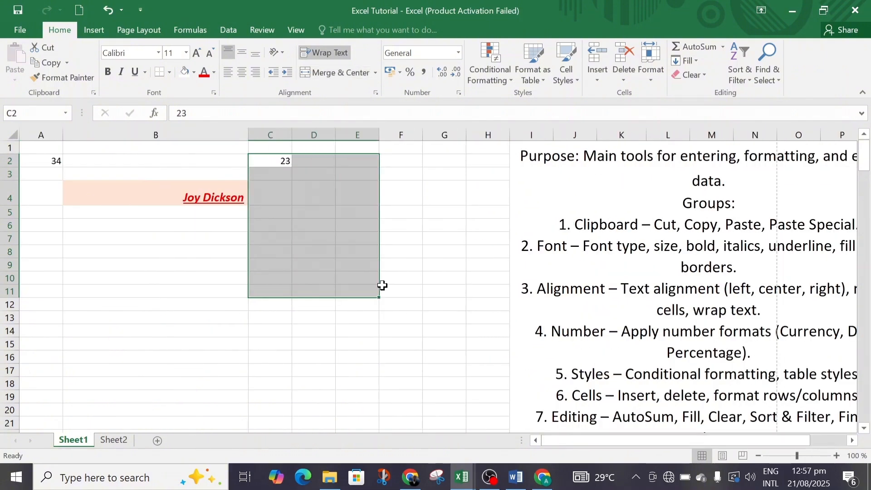
left_click(132, 225)
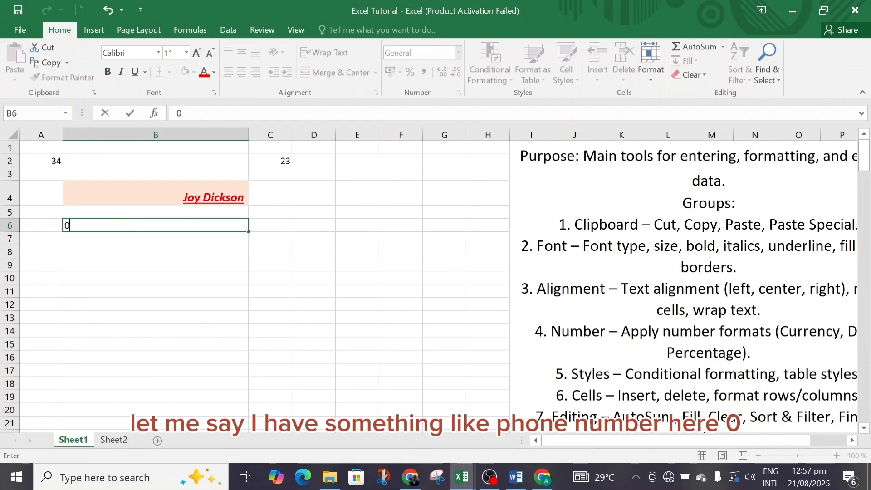
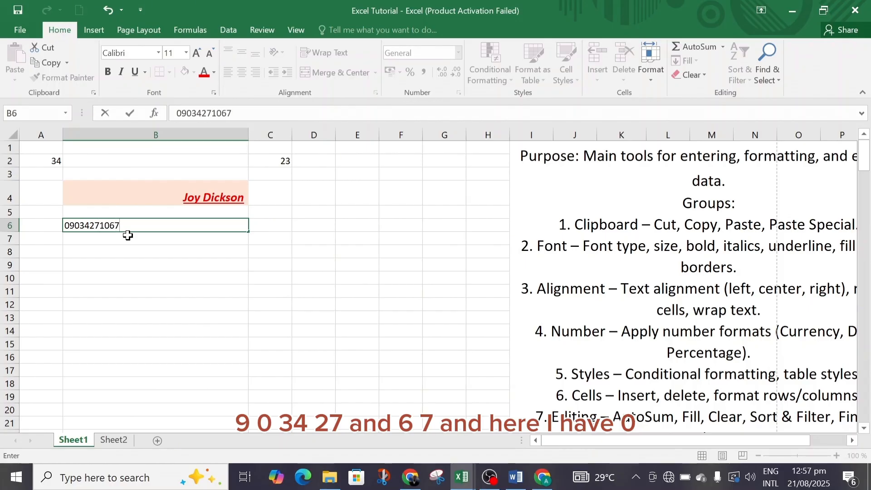
key("Return")
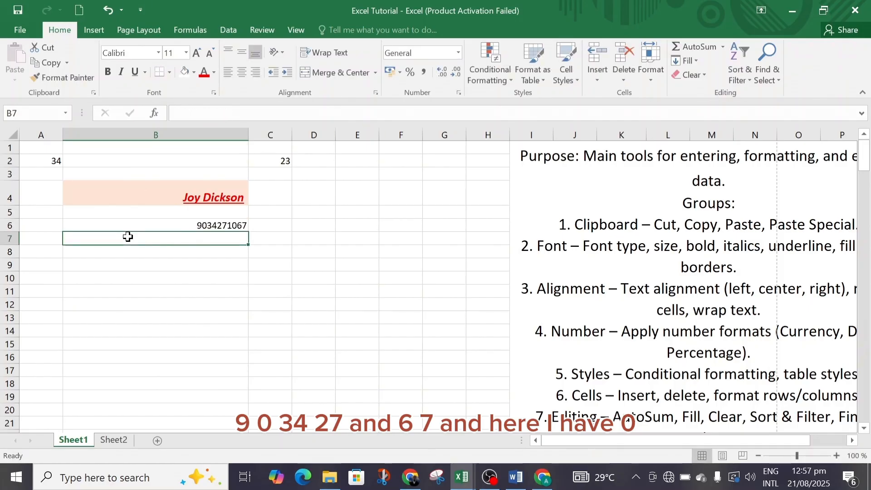
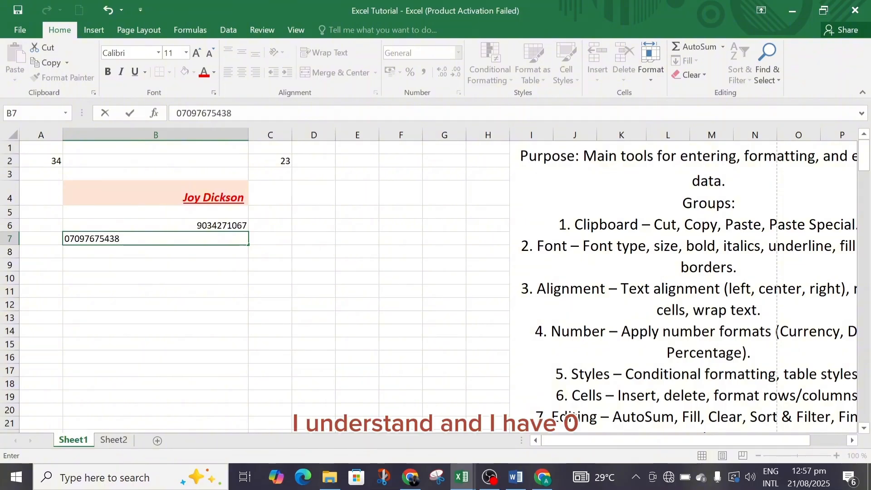
Enter two more sample phone numbers with leading zeros in cells B7 and B8
key("Return")
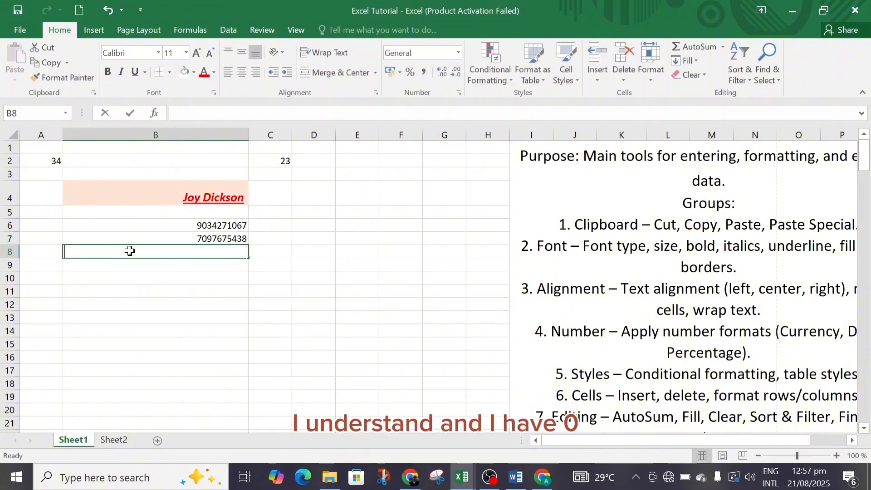
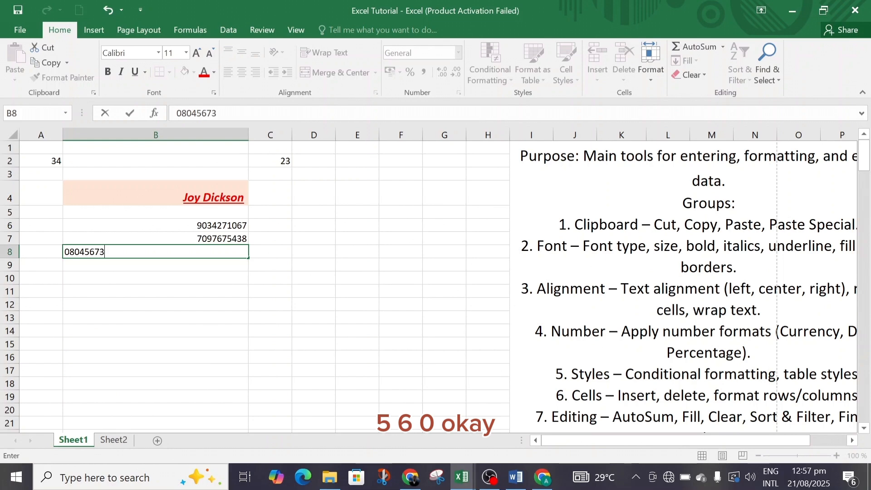
left_click(131, 275)
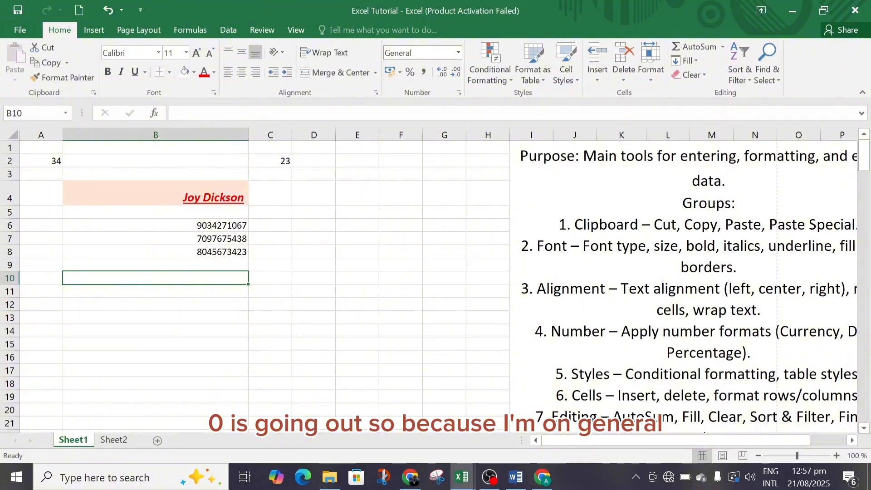
Apply the Number format to the empty cell B10 below the phone numbers
left_click(460, 53)
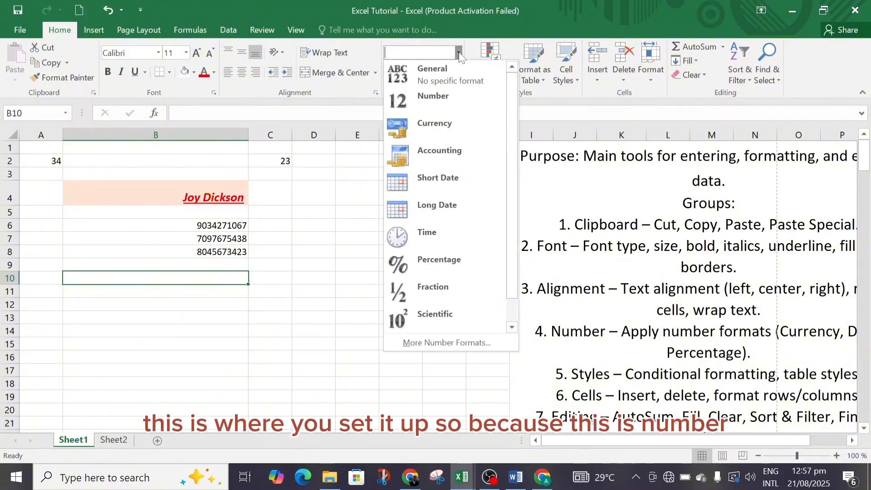
left_click(181, 225)
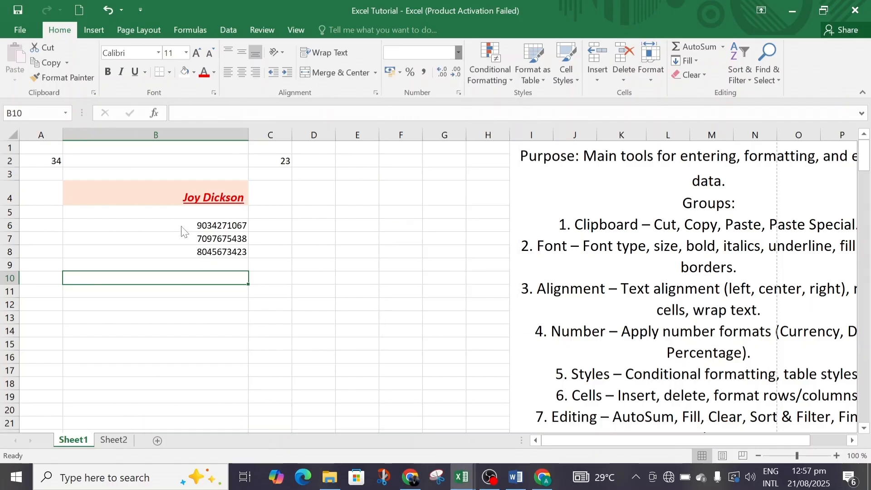
left_click(458, 53)
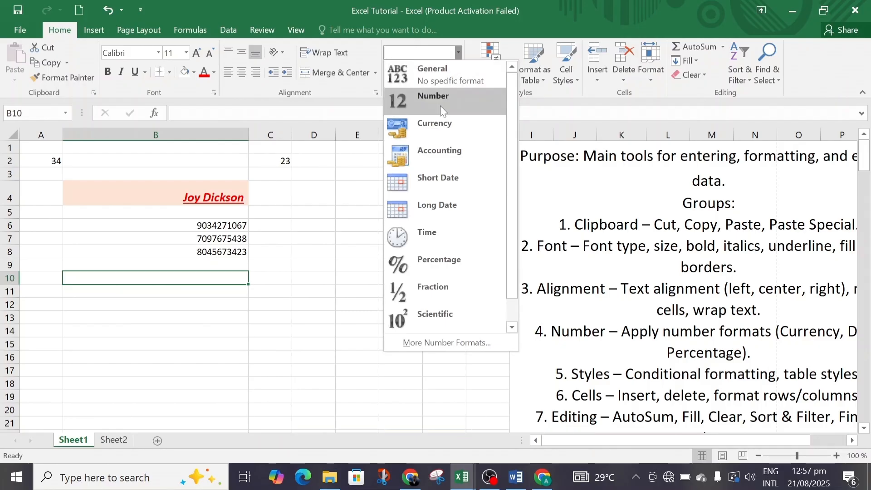
left_click(443, 96)
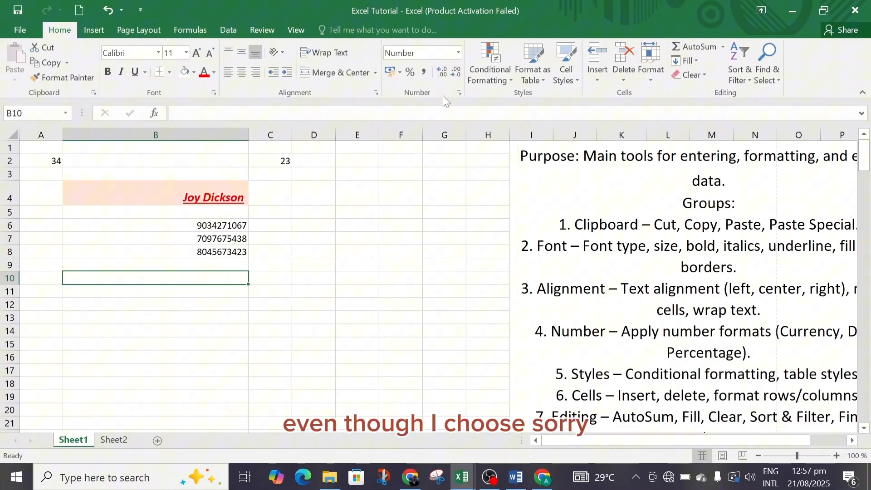
Apply the Number format to the phone number in cell B6
left_click(222, 225)
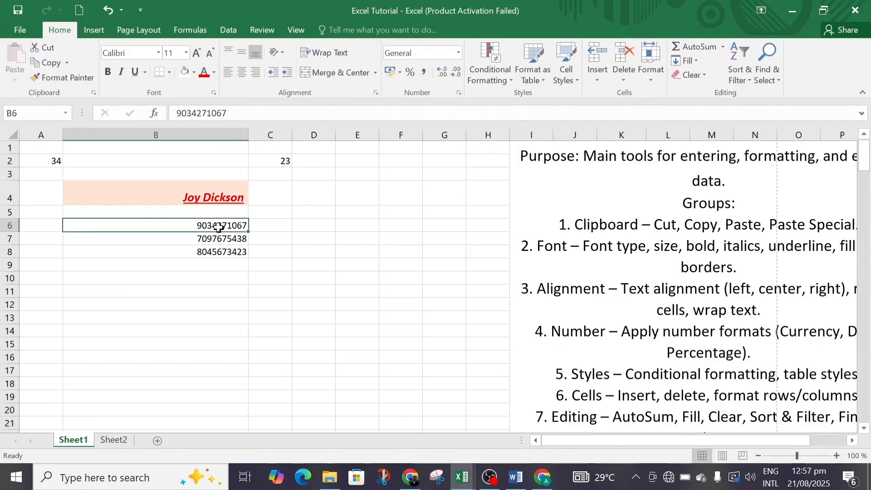
left_click(459, 53)
left_click(446, 94)
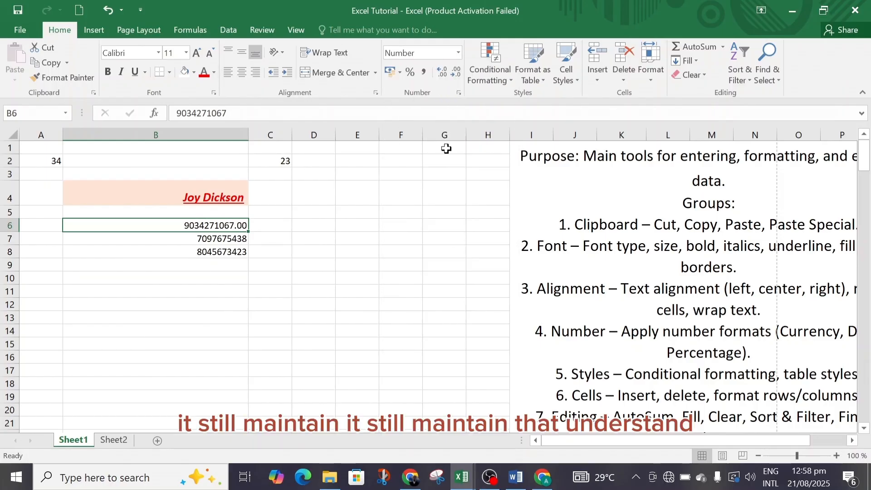
Switch the number format of the phone number in cell B6 to General and finally to Text
left_click(459, 53)
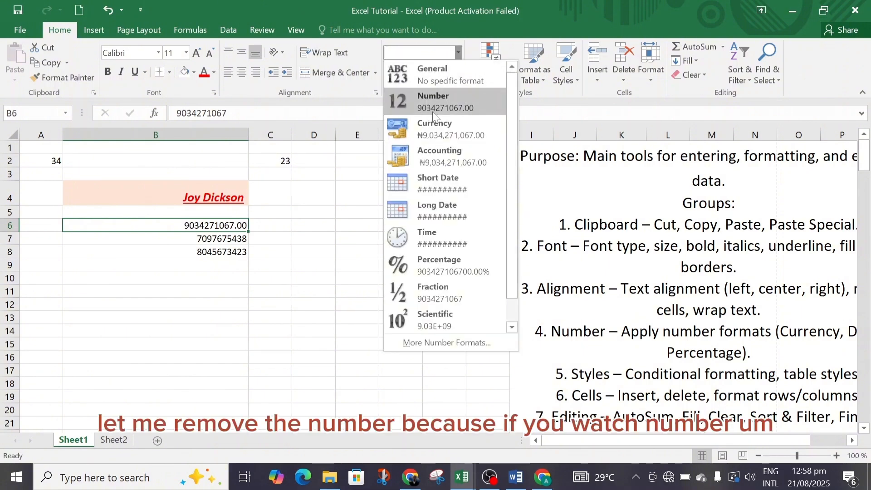
left_click(452, 73)
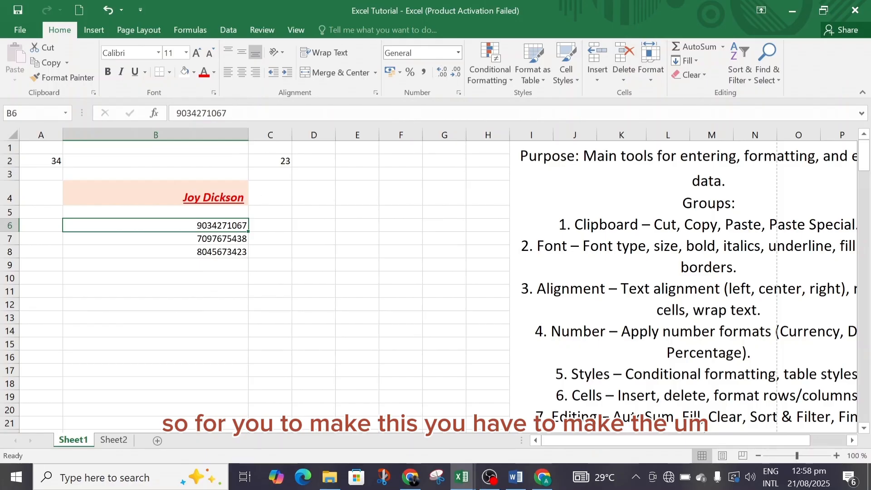
left_click(443, 56)
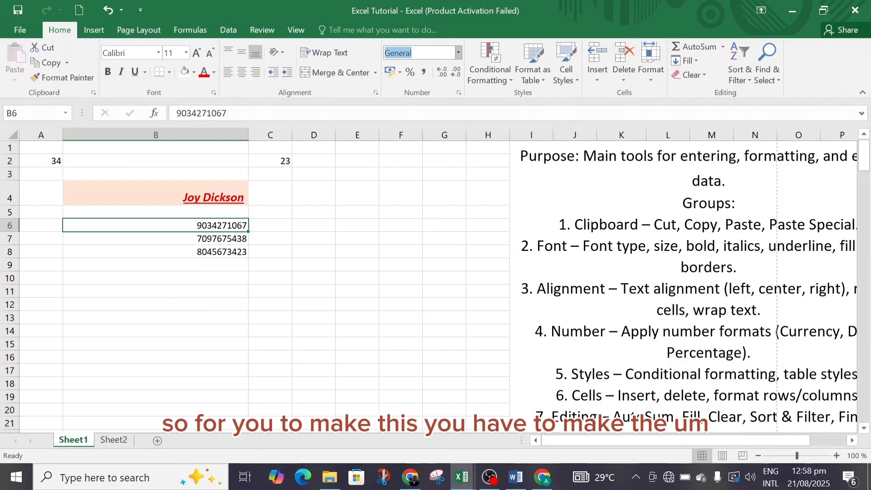
left_click(459, 53)
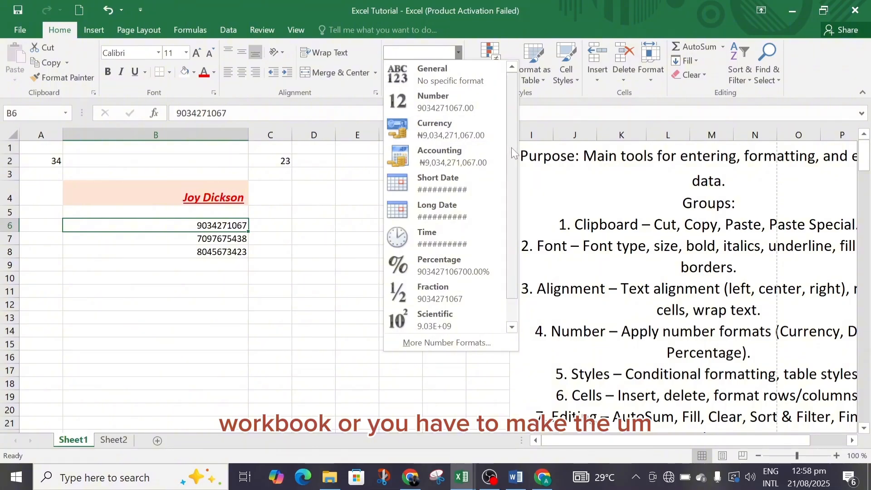
left_click_drag(512, 149, 512, 260)
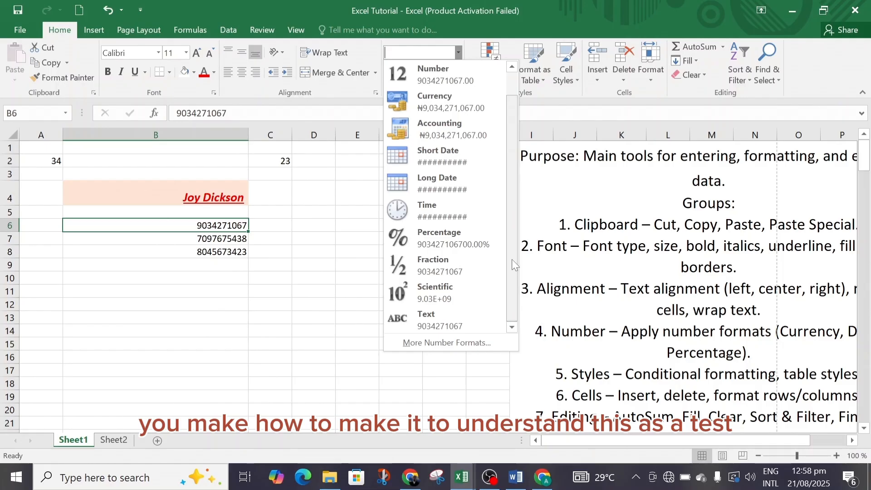
left_click(429, 322)
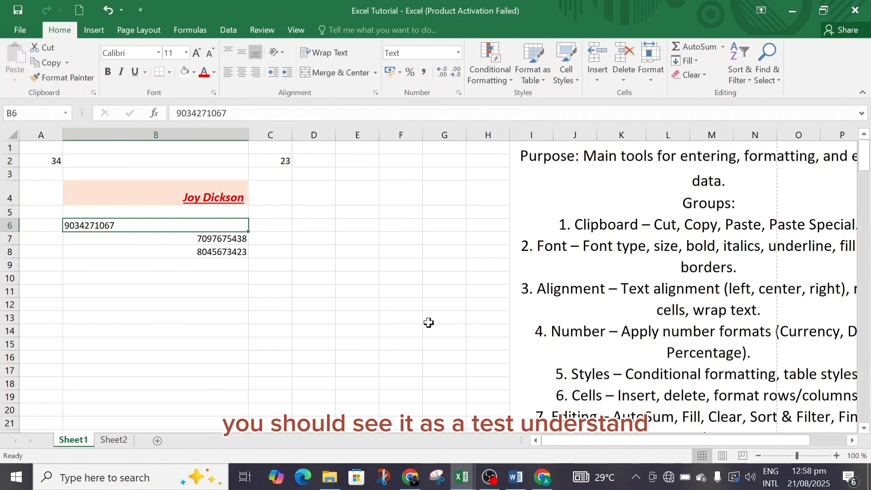
Add a leading zero to the phone number in cell B6
double_click(67, 227)
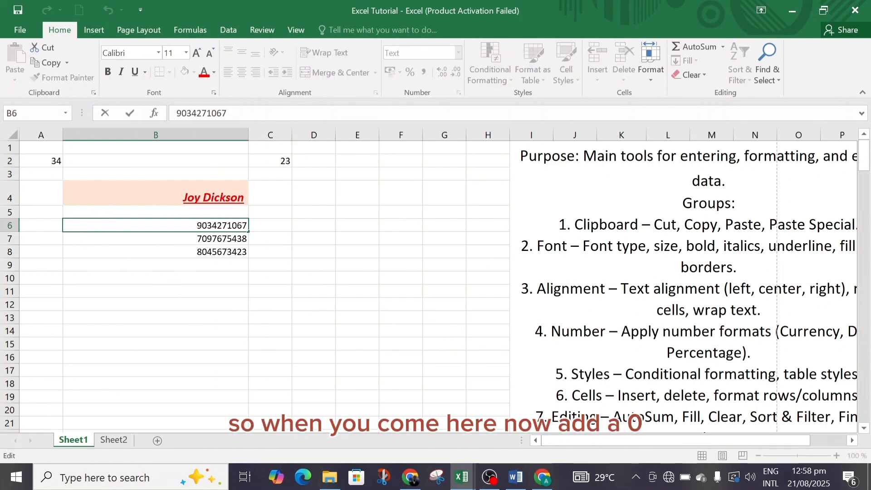
type("0")
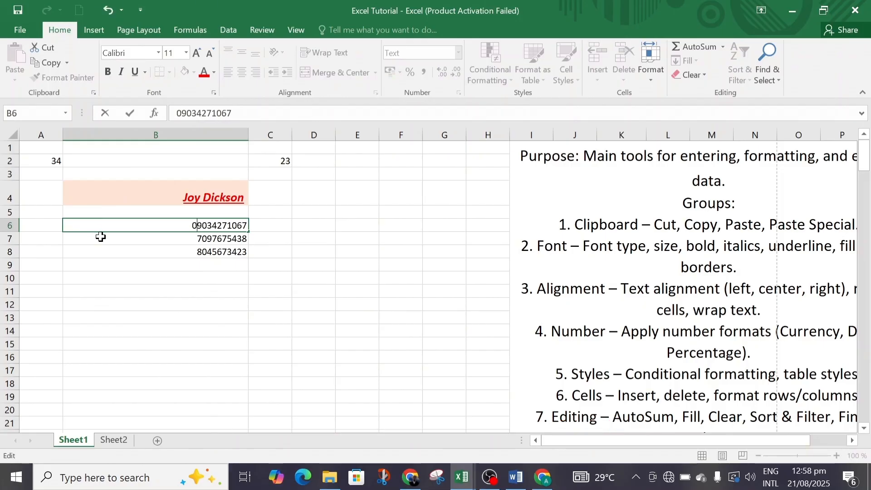
key("Return")
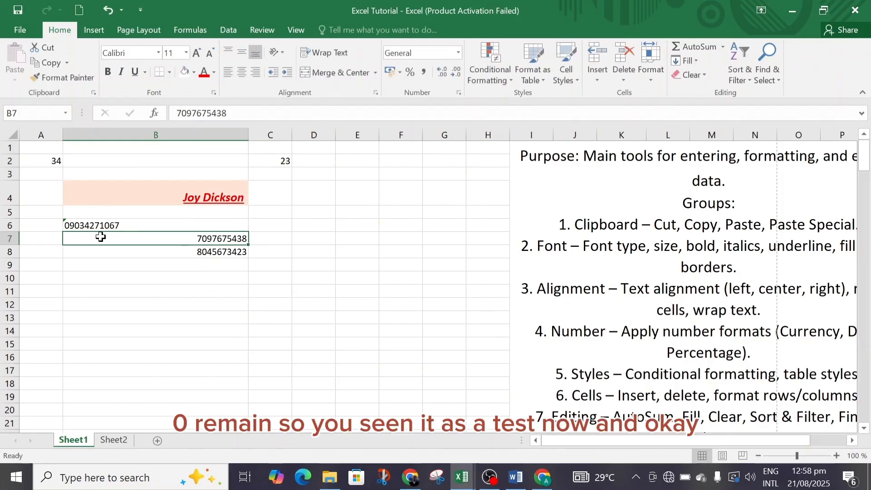
Apply the Text format to the range B7:B10 containing the other two phone numbers
double_click(190, 238)
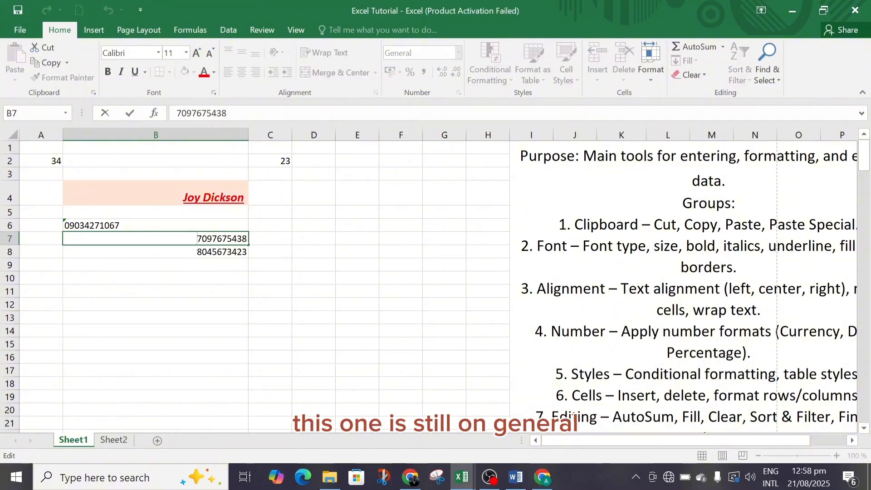
left_click_drag(196, 275, 195, 235)
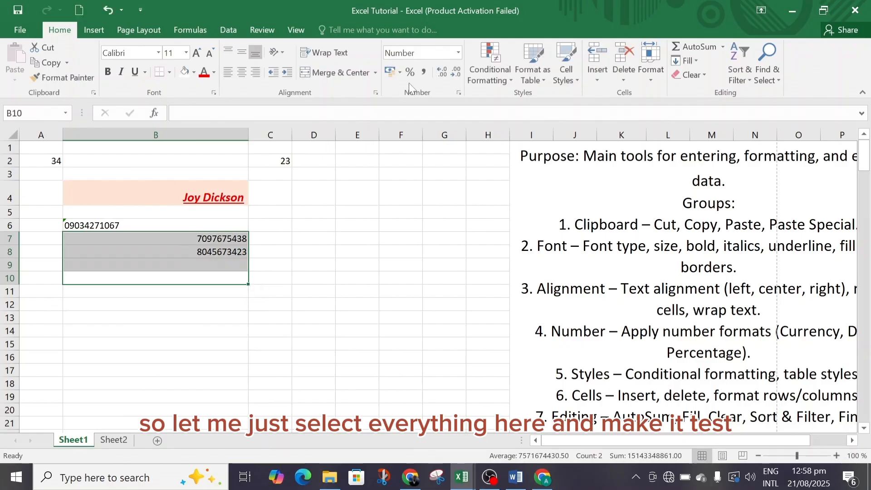
left_click(462, 54)
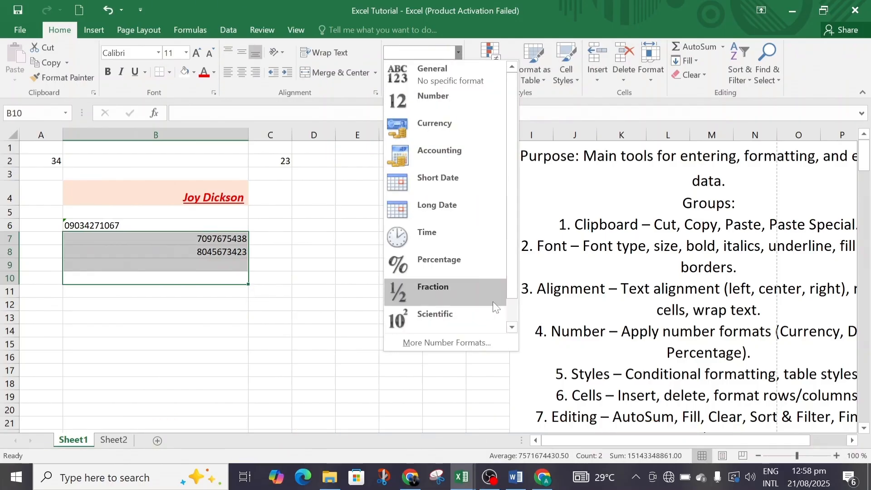
left_click_drag(513, 274, 511, 326)
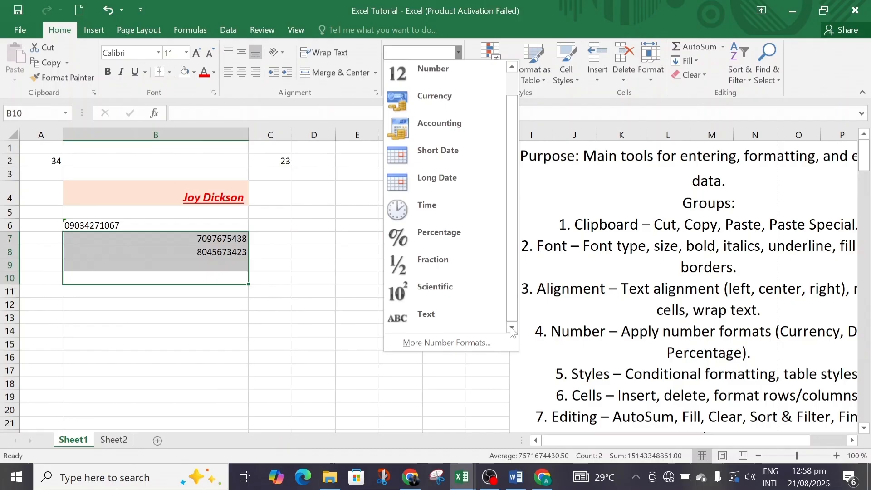
left_click(462, 324)
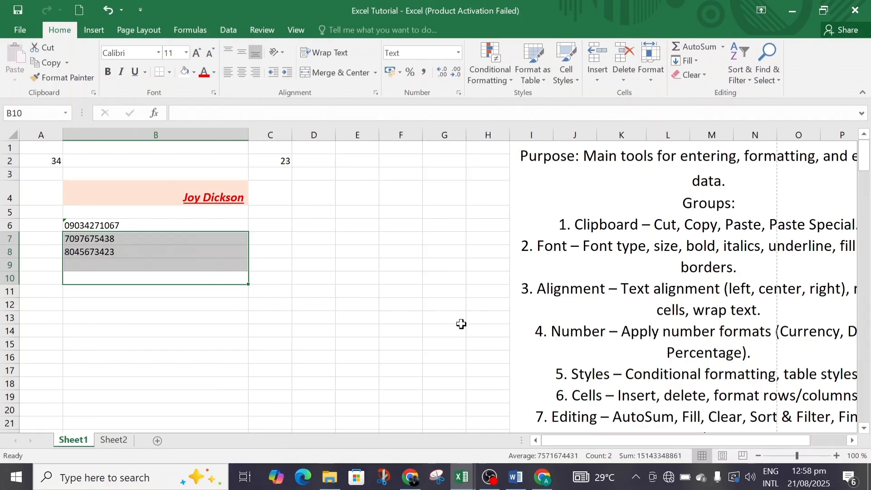
Add a leading zero to each of the phone numbers in cells B7 and B8
double_click(69, 240)
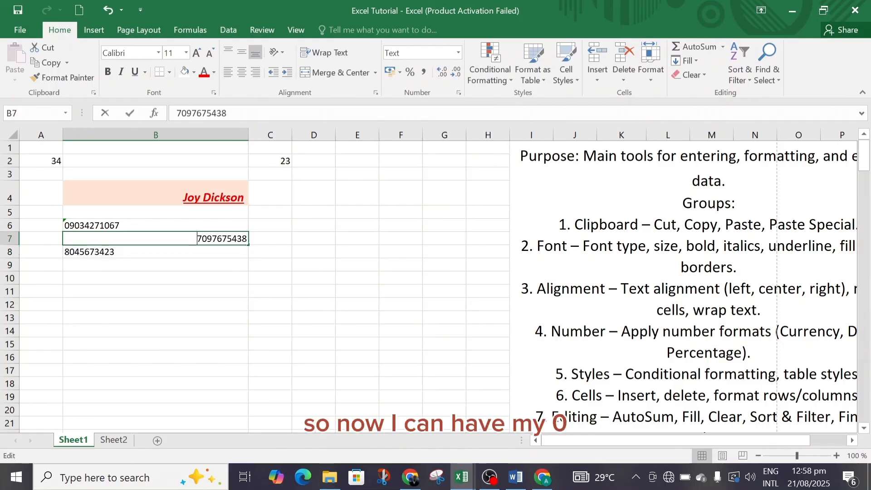
type("0")
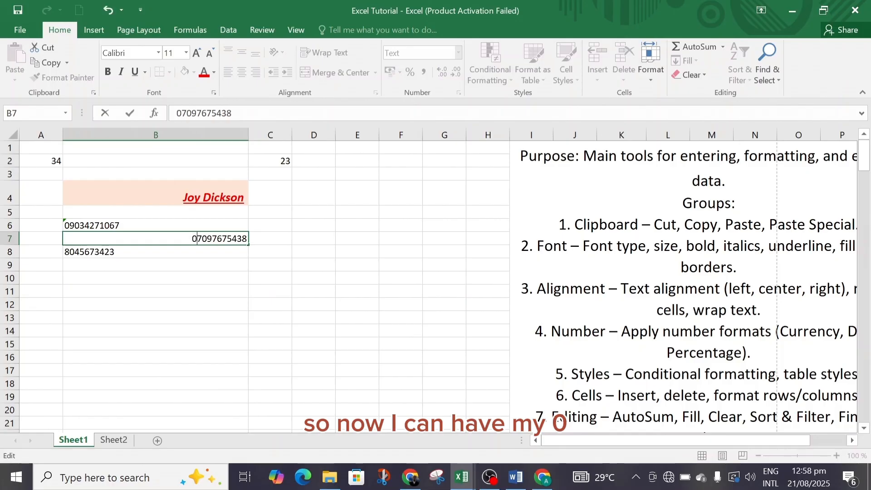
double_click(64, 251)
type("0")
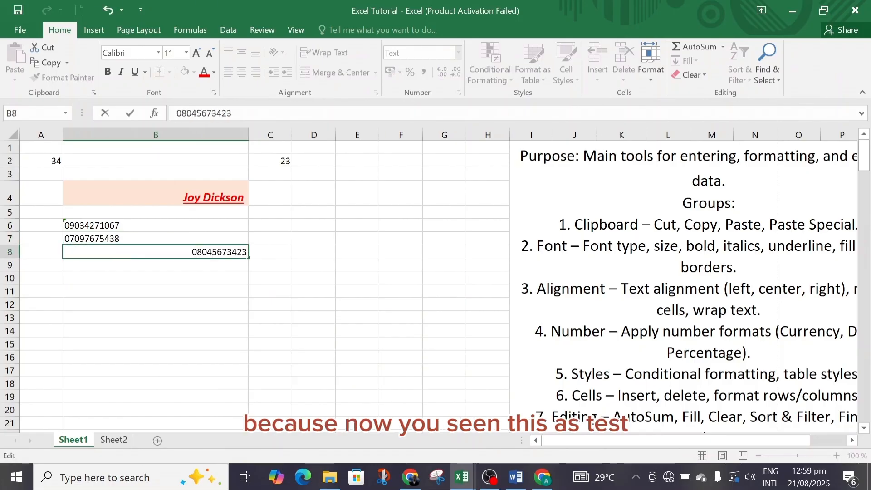
left_click(86, 274)
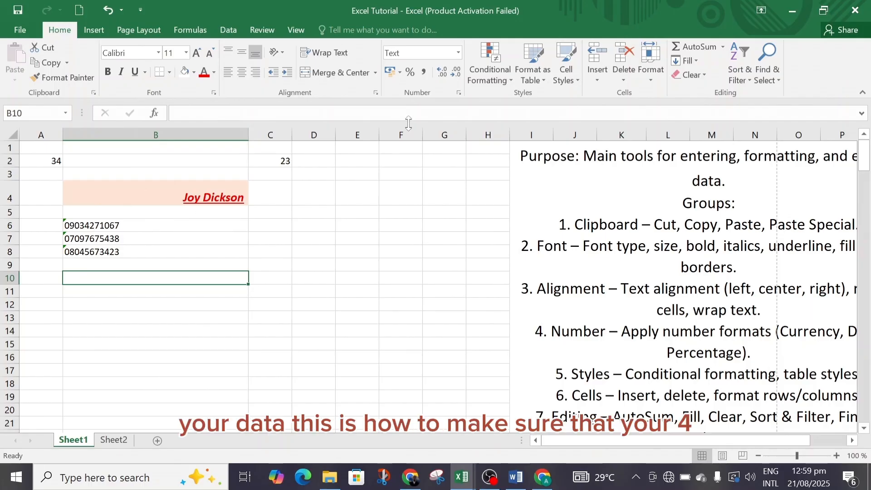
Set the empty cell B10 to the General number format
left_click(459, 53)
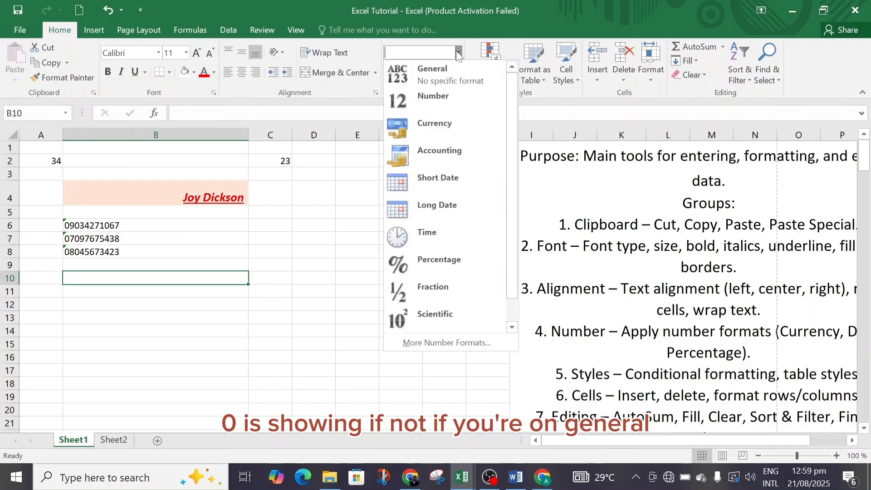
left_click(453, 76)
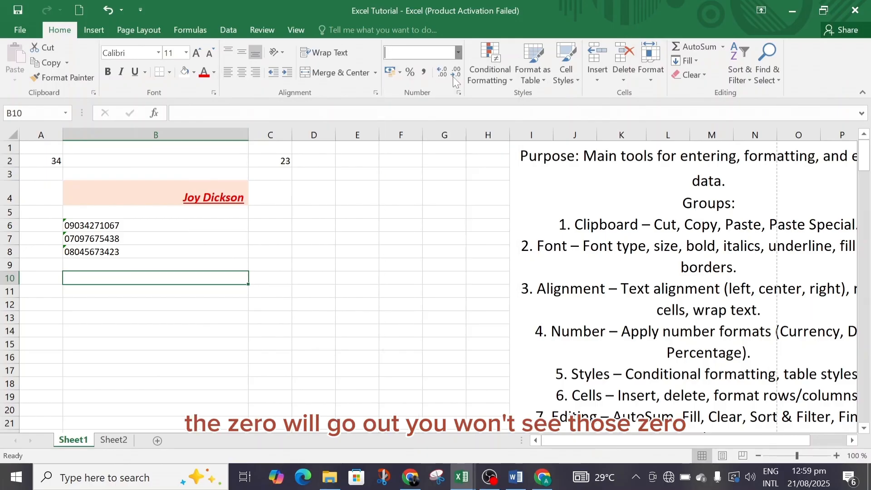
Try to apply the General format to the phone number in cell B8 and reselect the cell
left_click(132, 252)
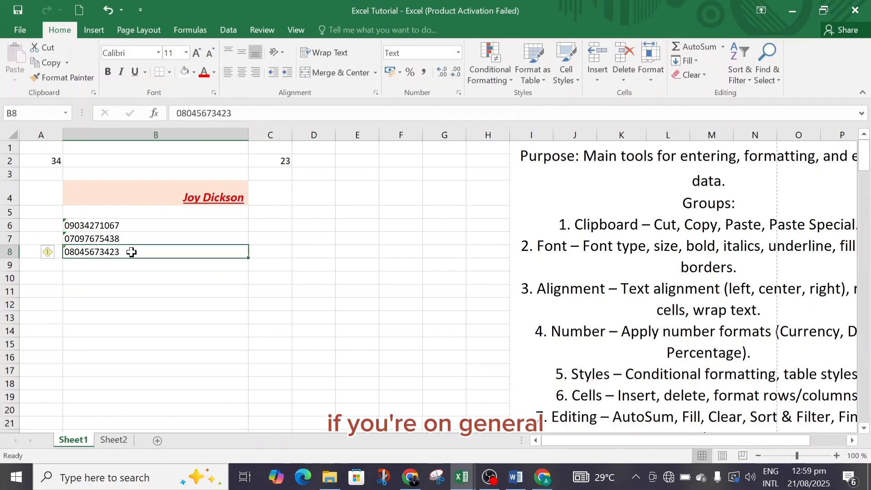
left_click(459, 54)
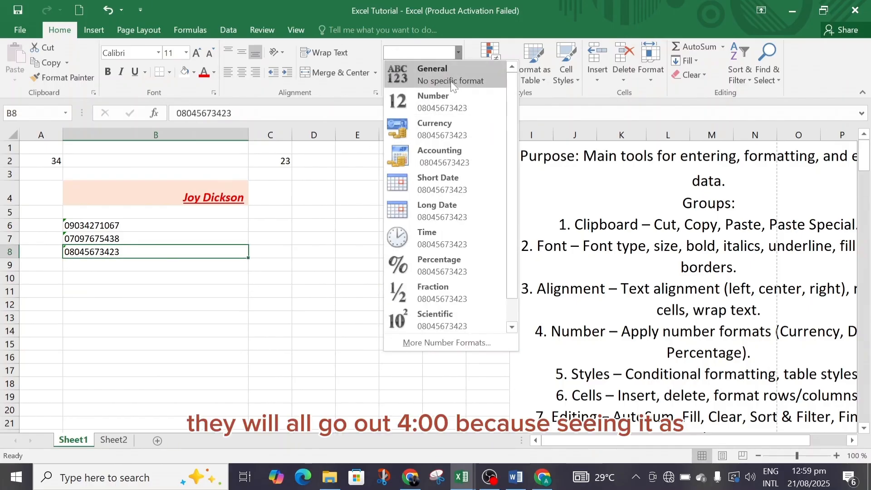
left_click(452, 85)
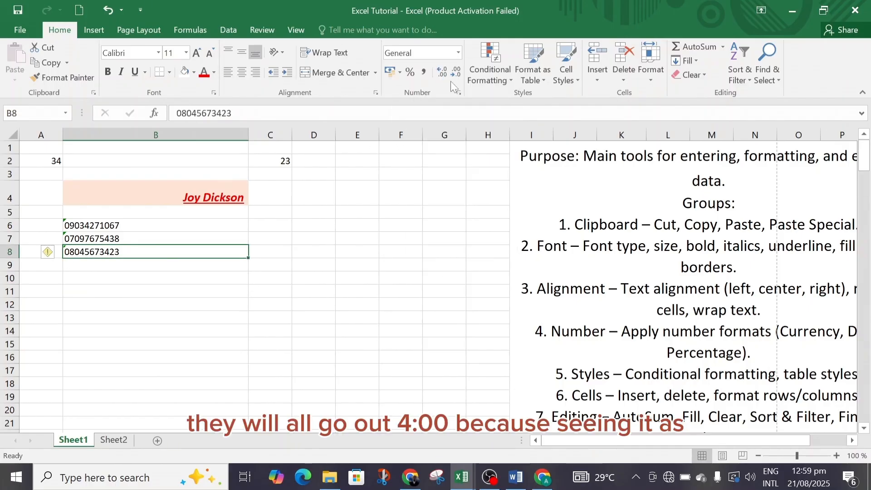
left_click(225, 265)
left_click(212, 254)
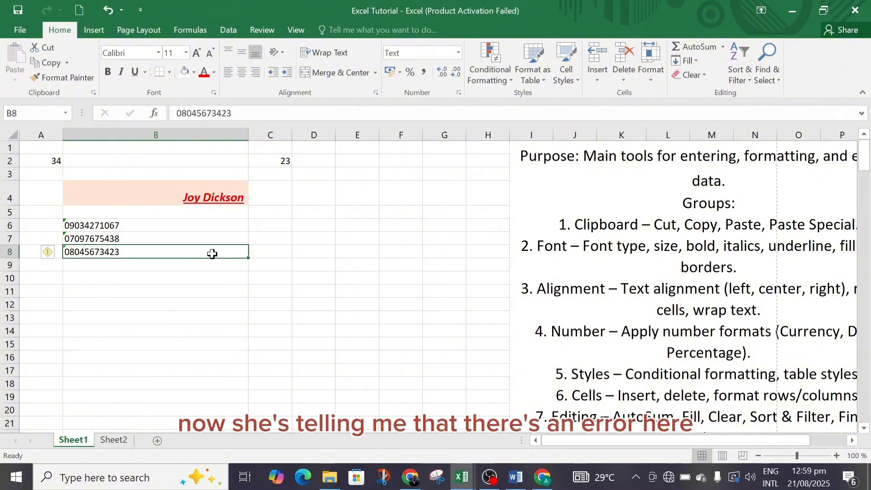
Apply the Text format to the phone number in cell B8 and move off the cell
mouse_move(56, 260)
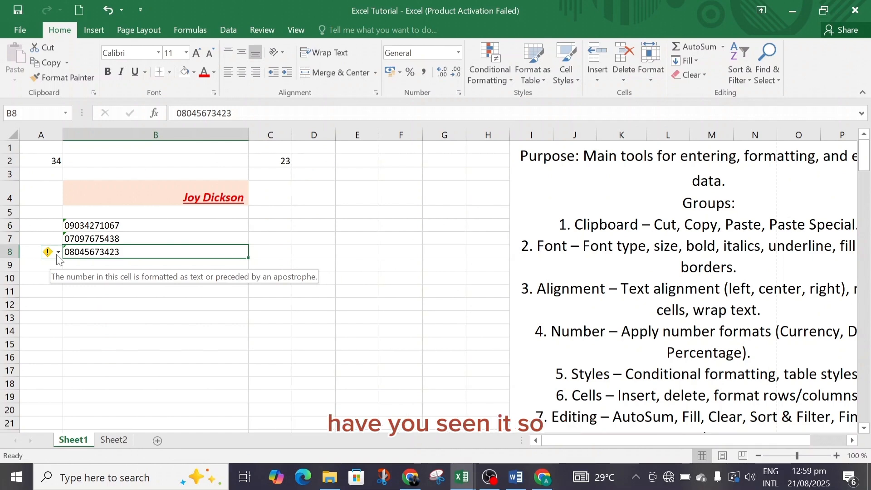
left_click(458, 53)
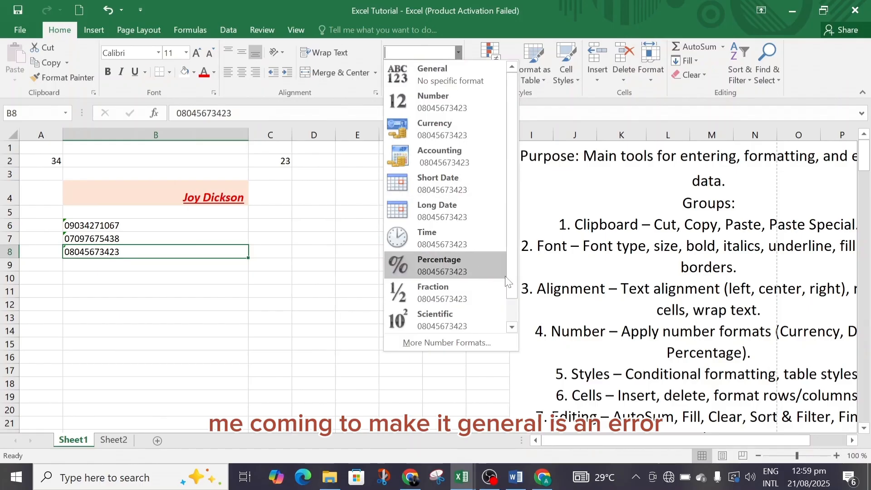
scroll(499, 290, "down", 1)
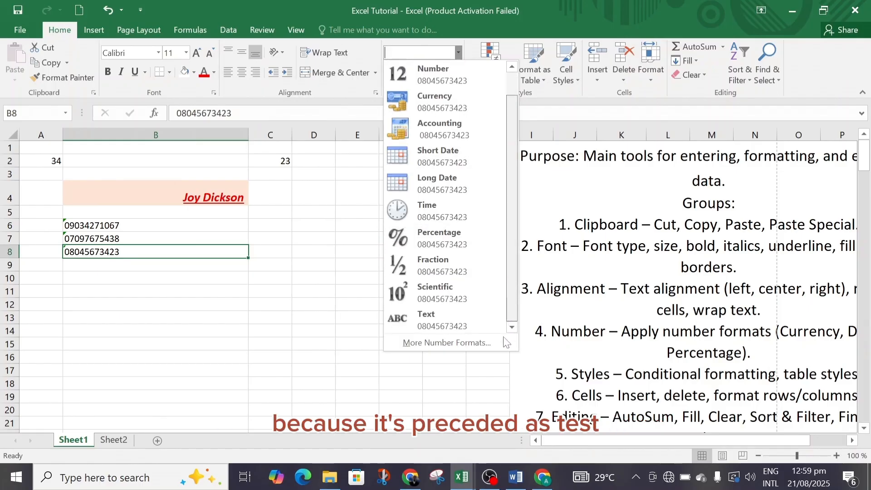
left_click(457, 320)
left_click(153, 305)
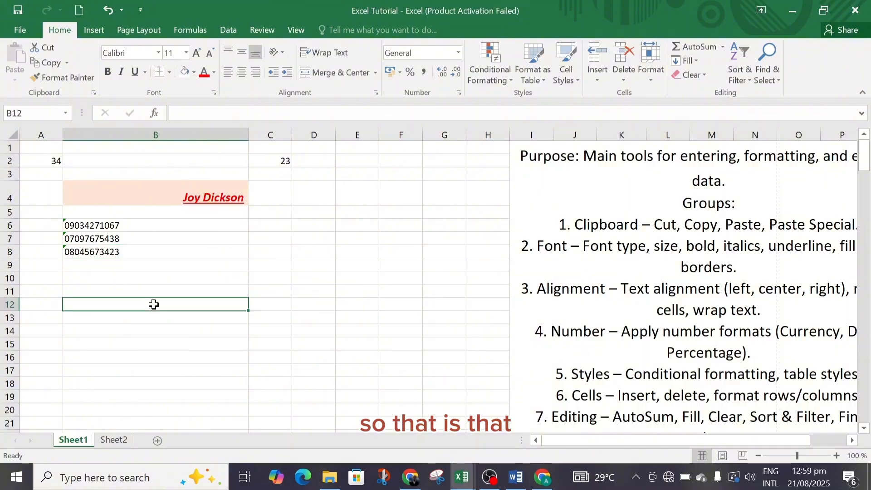
left_click(139, 241)
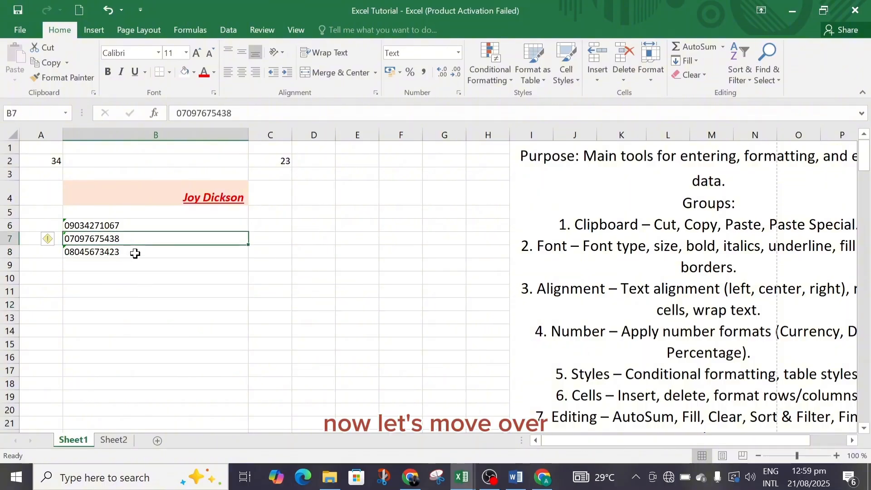
left_click(135, 253)
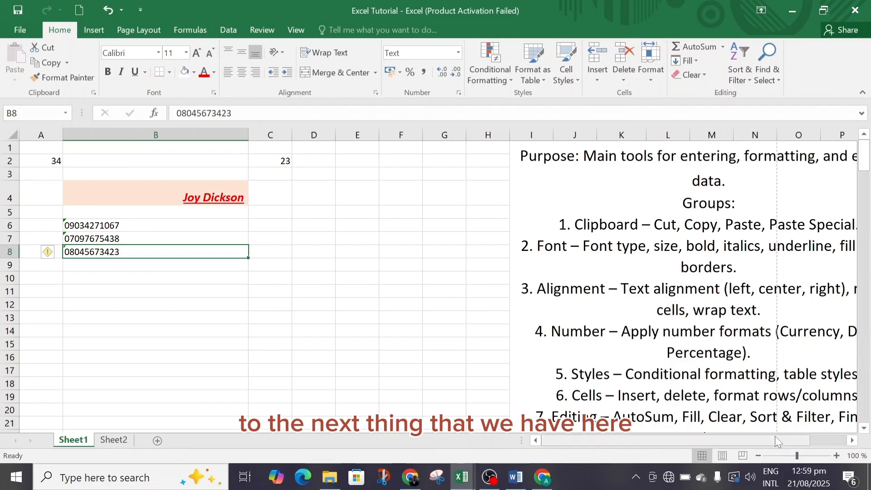
left_click_drag(775, 442, 817, 436)
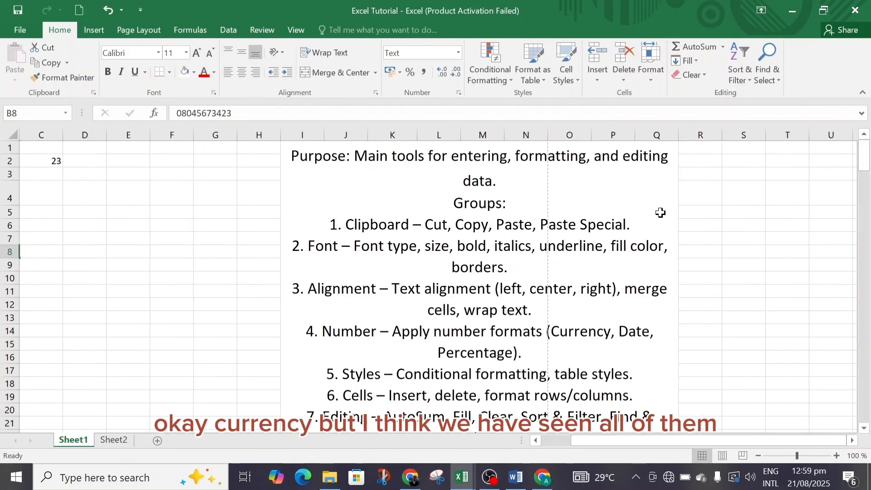
left_click(460, 54)
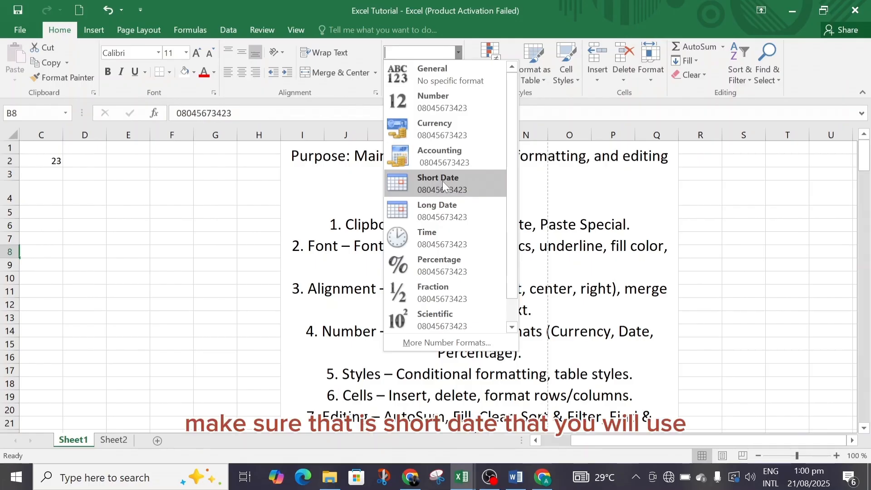
left_click(211, 188)
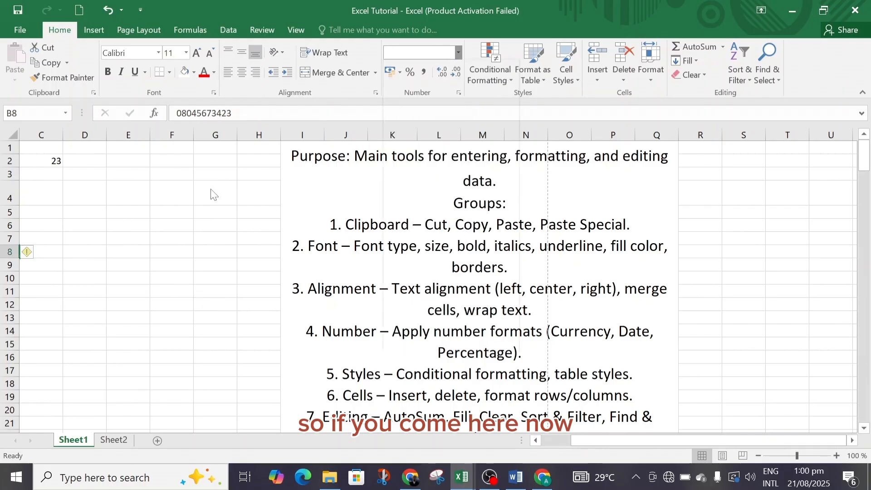
Apply the Short Date number format to the empty cell G4
left_click(210, 189)
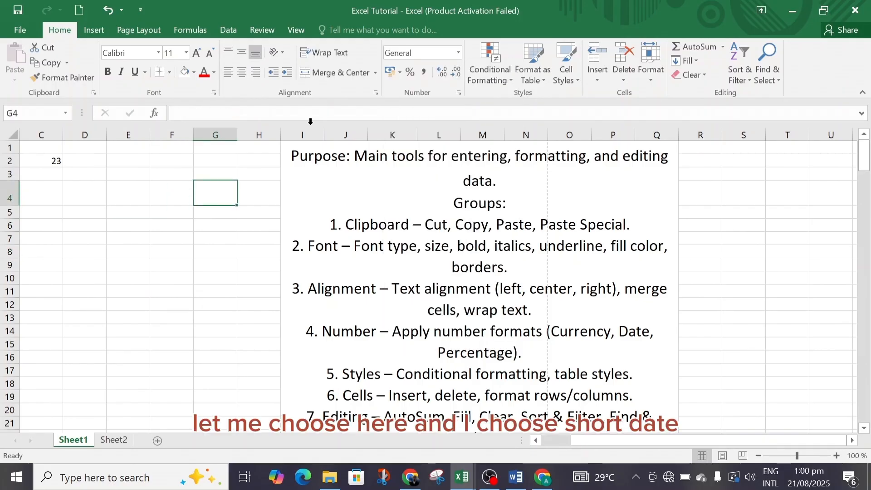
left_click(458, 53)
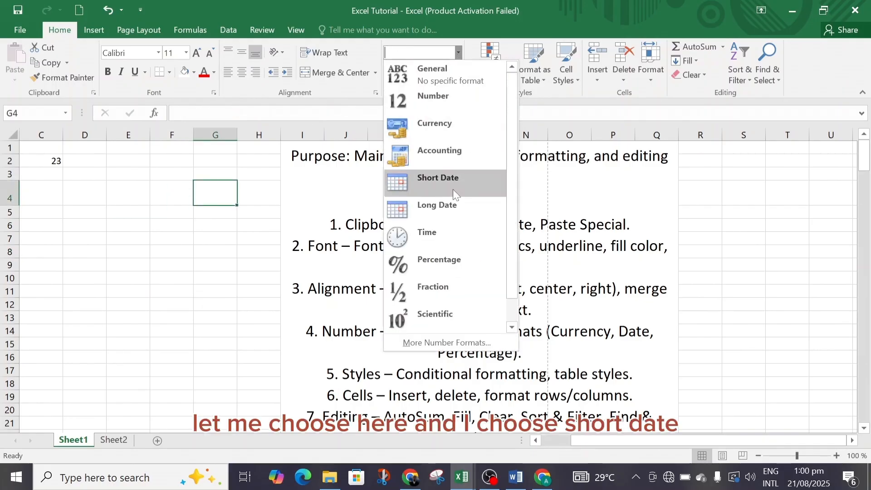
left_click(447, 179)
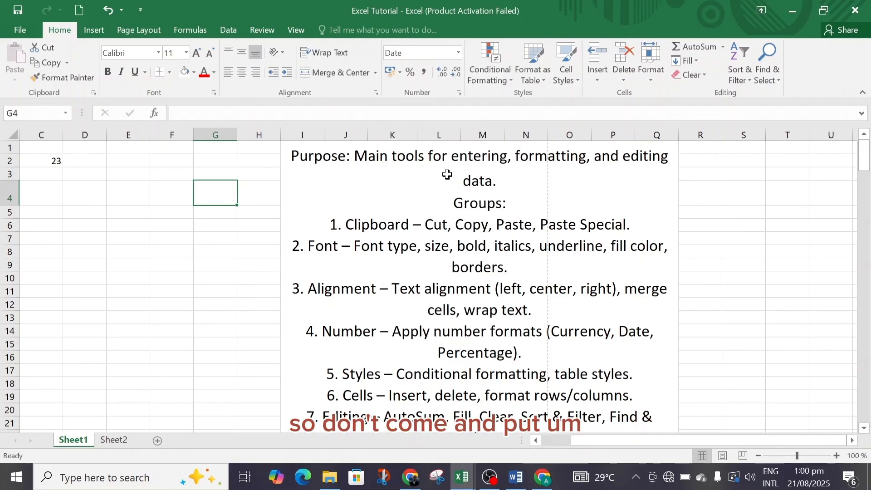
Enter the date 02/06/2025 in cell G4
type("2")
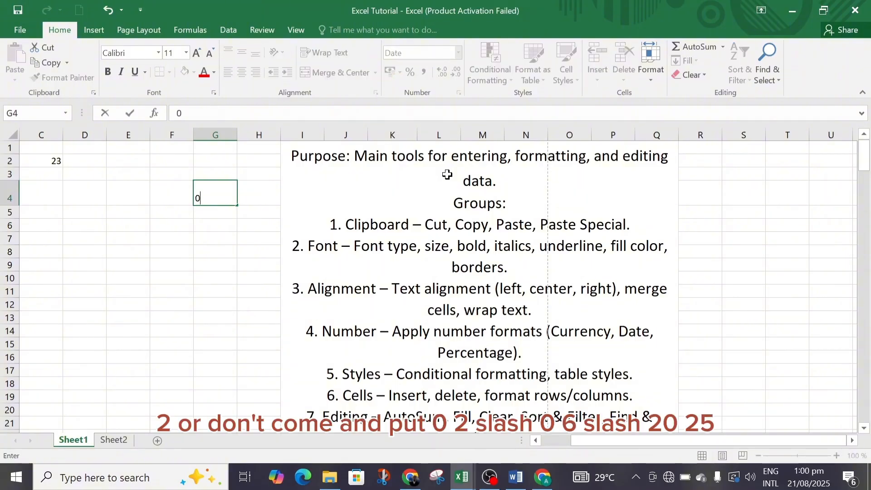
type("2/06")
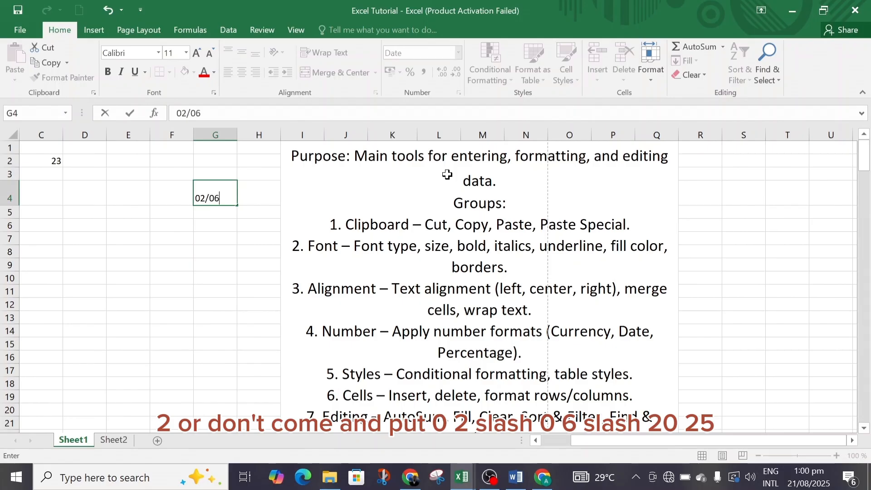
type("/2025")
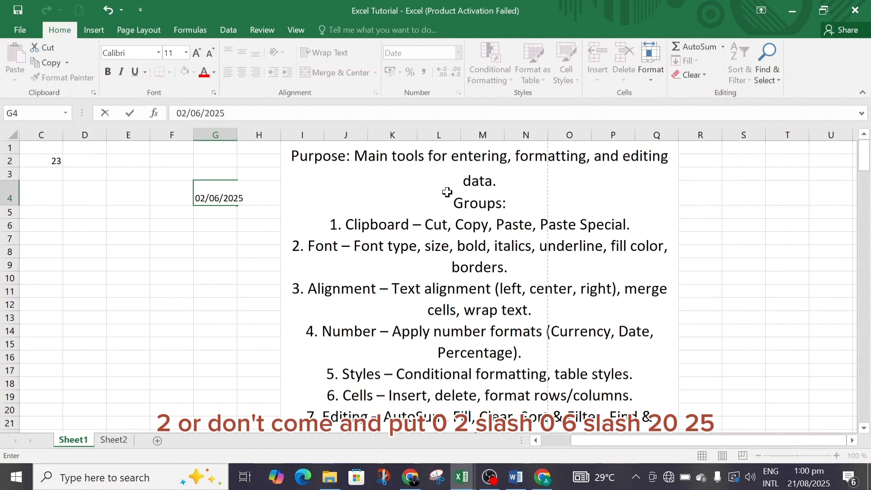
key("ctrl+Return")
left_click(247, 250)
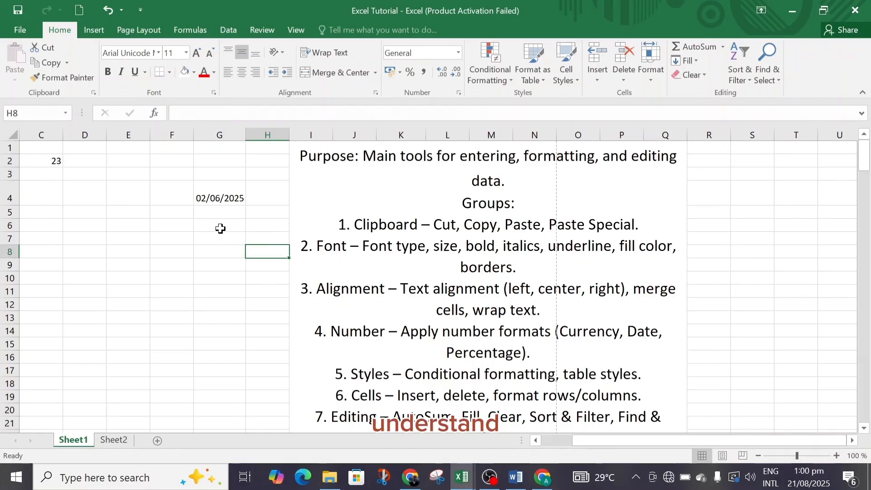
Reapply the Short Date format to the date in cell G4
left_click(224, 201)
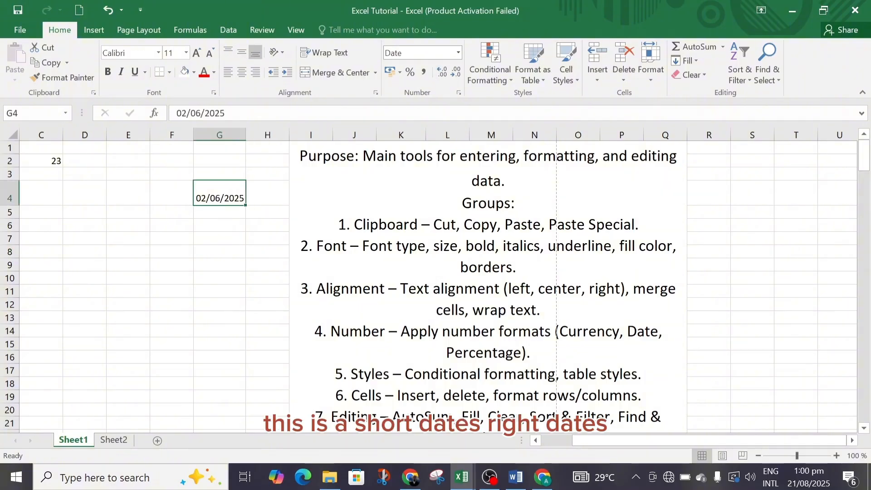
left_click(458, 53)
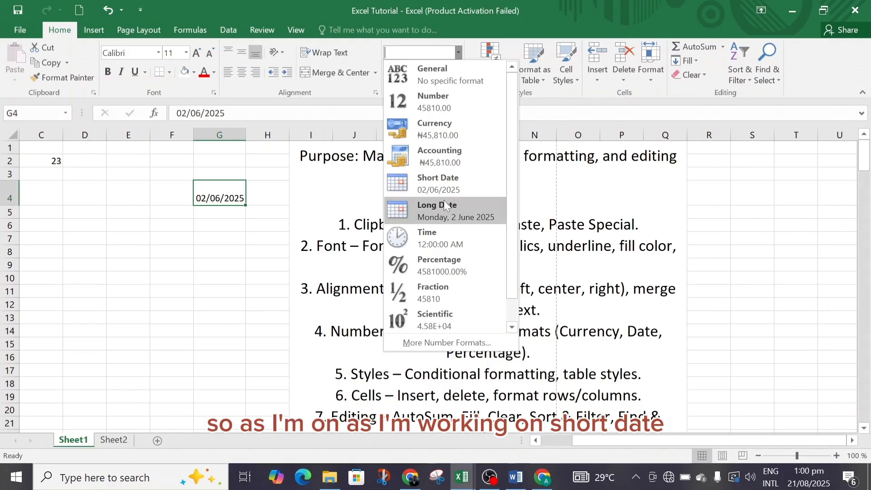
left_click(455, 193)
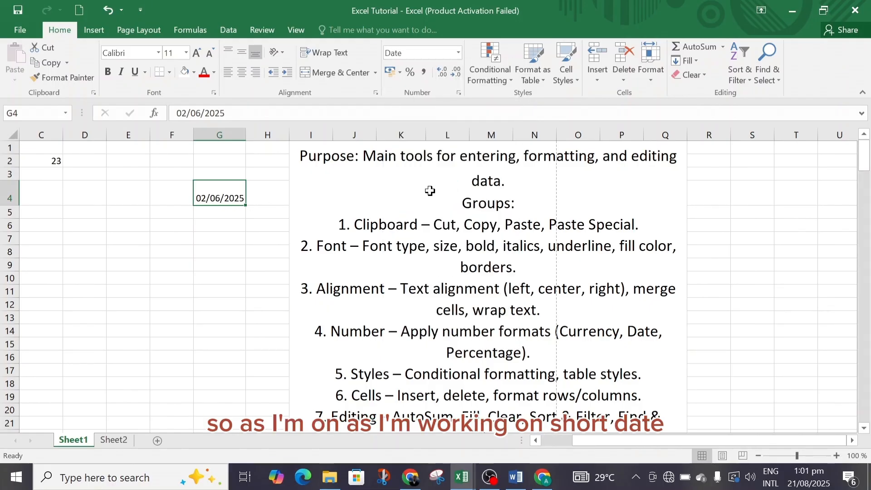
Erase the date from cell G4, keeping the cell open for editing
double_click(240, 199)
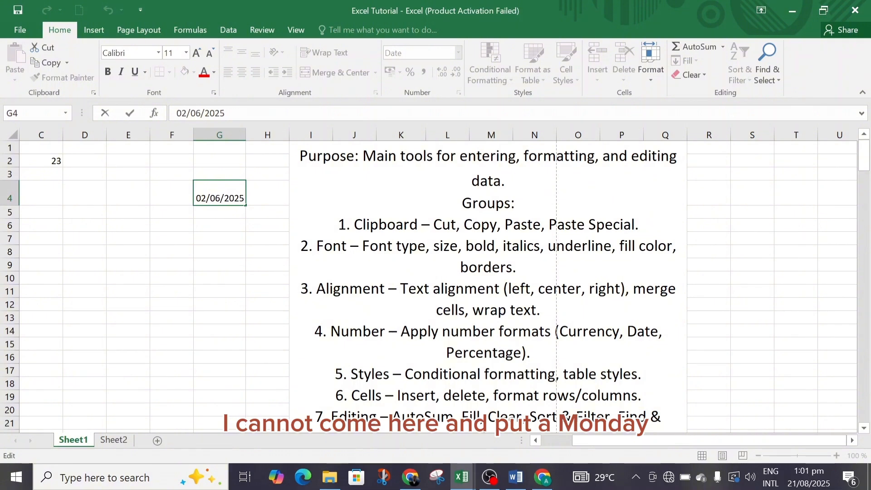
key("BackSpace")
key("BackSpace")
key("BackSpace")
key("BackSpace")
key("BackSpace")
key("BackSpace")
key("BackSpace")
key("BackSpace")
key("BackSpace")
key("BackSpace")
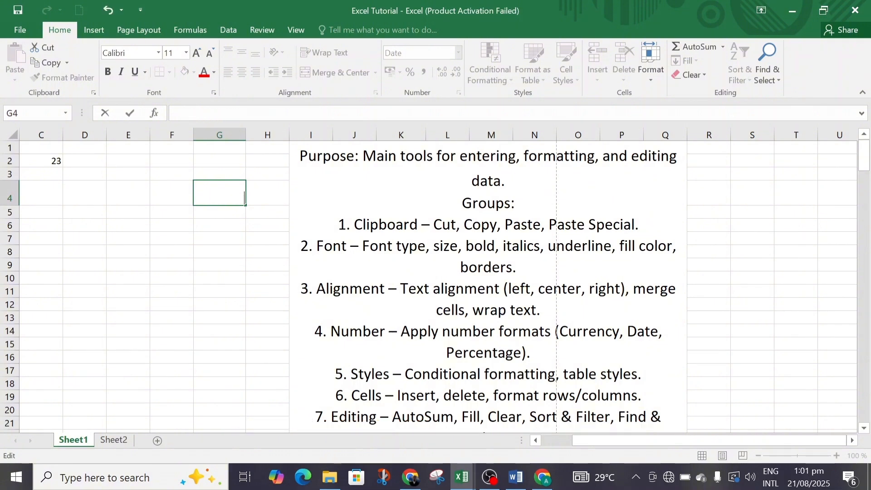
type("Monday")
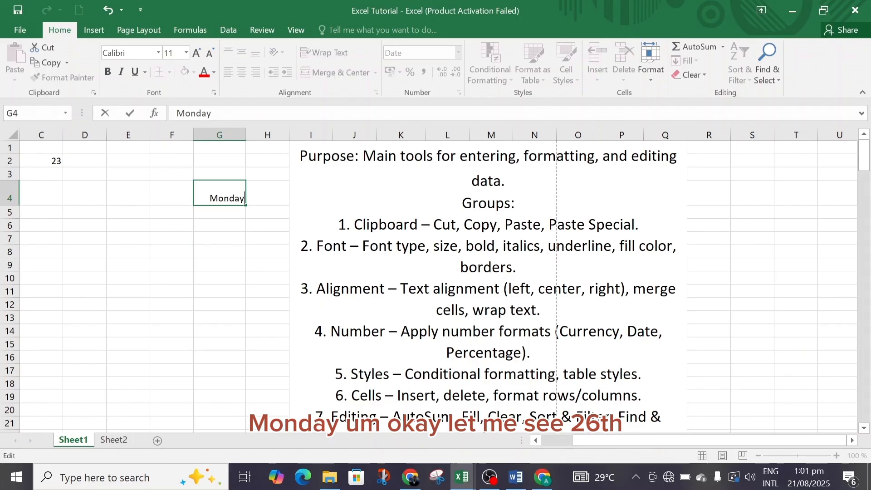
key("BackSpace")
key("BackSpace")
key("BackSpace")
key("BackSpace")
key("BackSpace")
key("BackSpace")
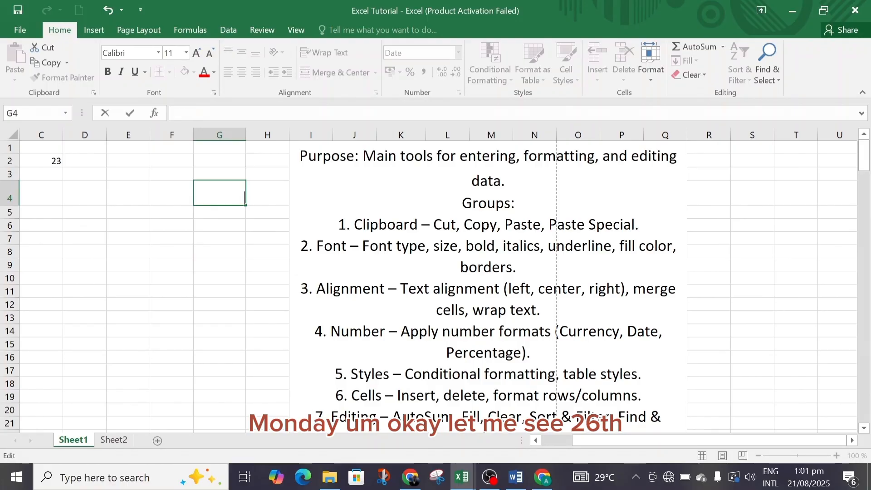
type("26th")
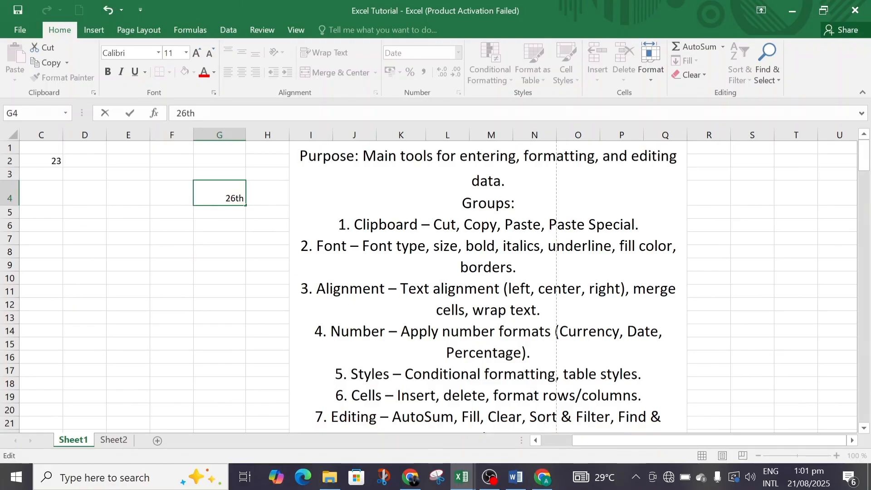
type(" monday")
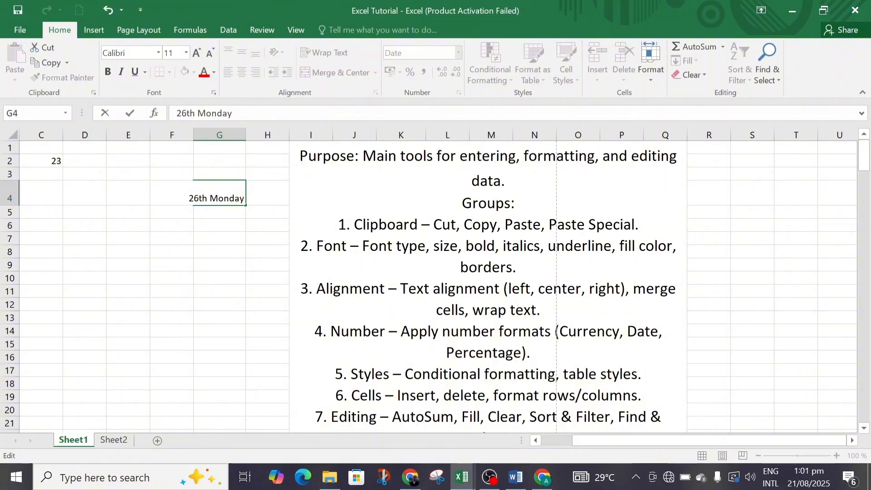
key("BackSpace")
key("BackSpace")
key("BackSpace")
key("BackSpace")
key("BackSpace")
key("BackSpace")
key("BackSpace")
key("BackSpace")
key("BackSpace")
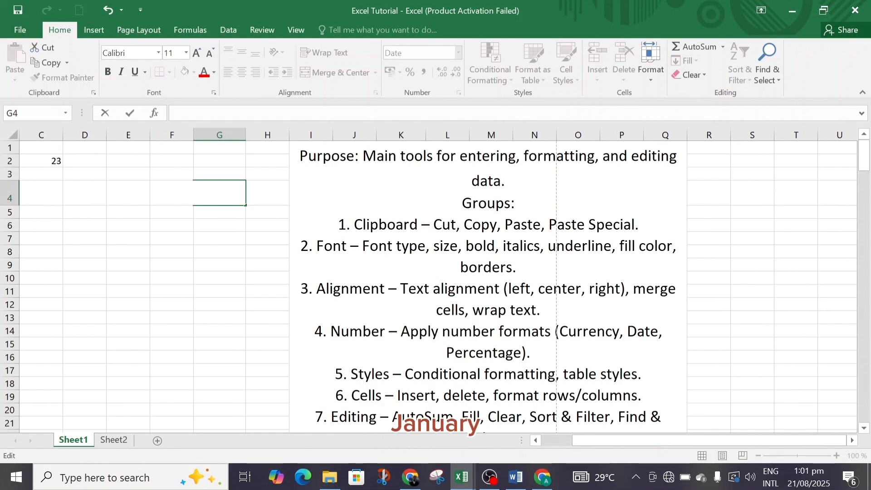
Enter the written-out date "january 26th Monday 2025" in cell G4 and move off the cell
type("january")
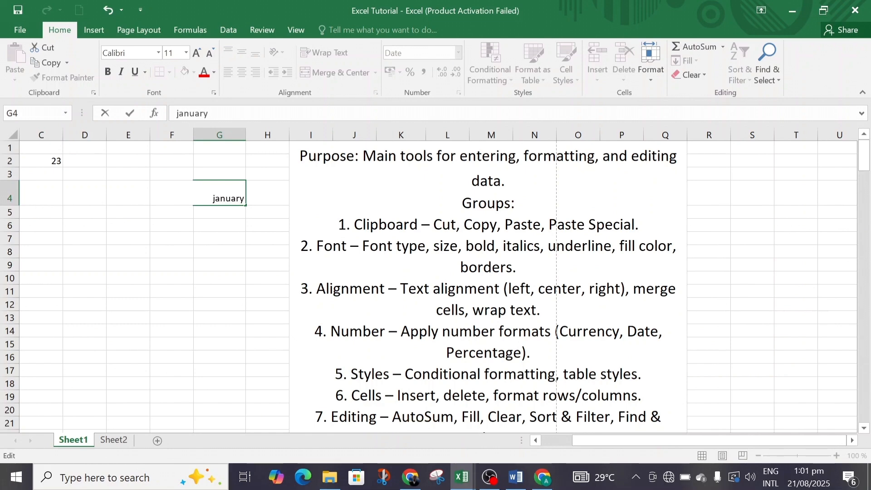
type(" 2")
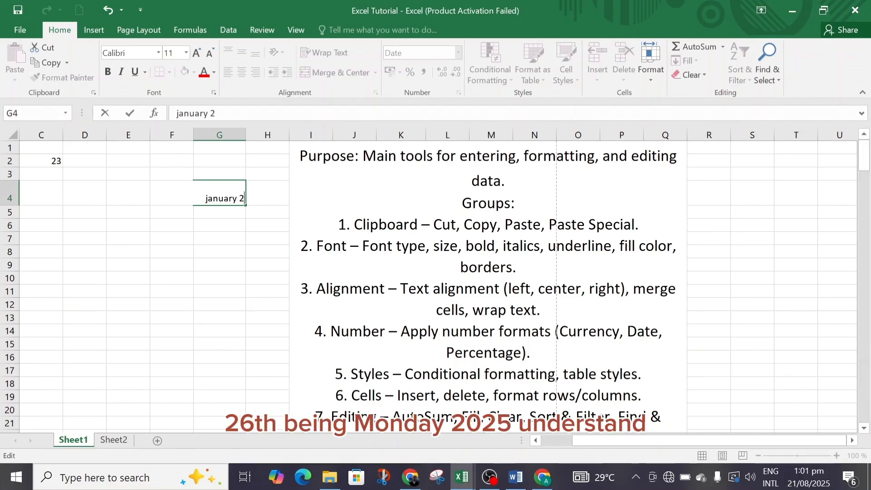
type("6th monday")
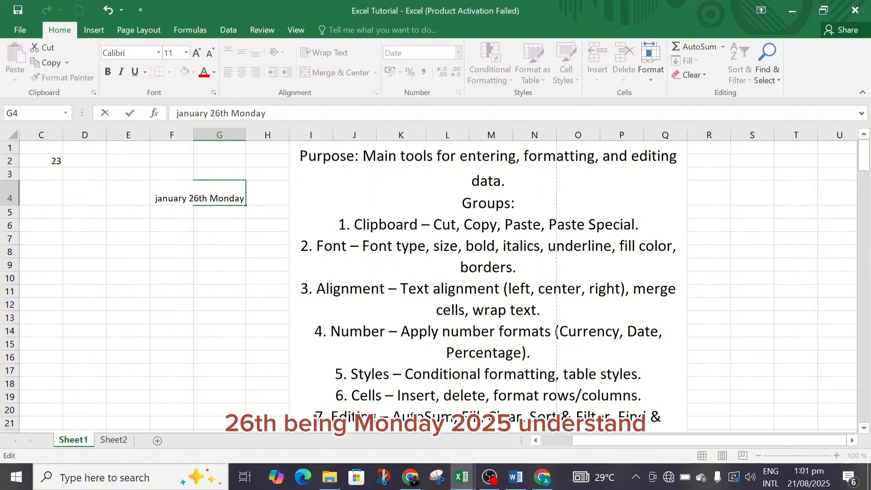
type(" 2025")
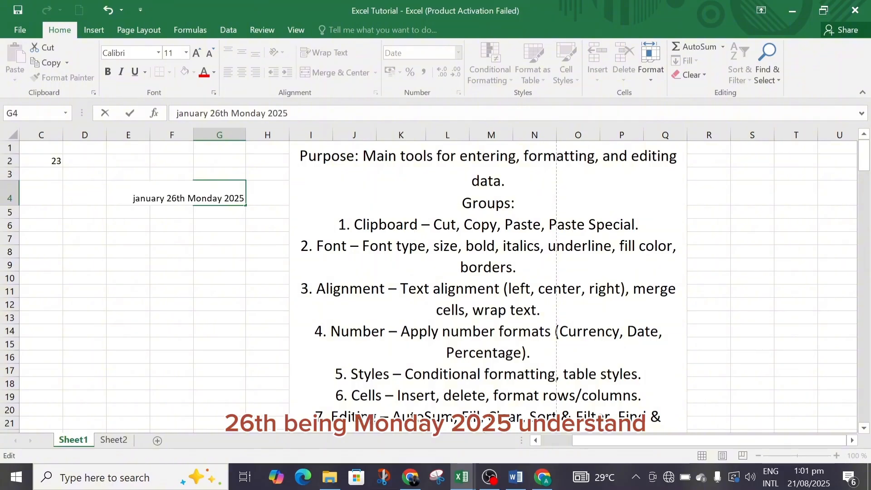
left_click(255, 216)
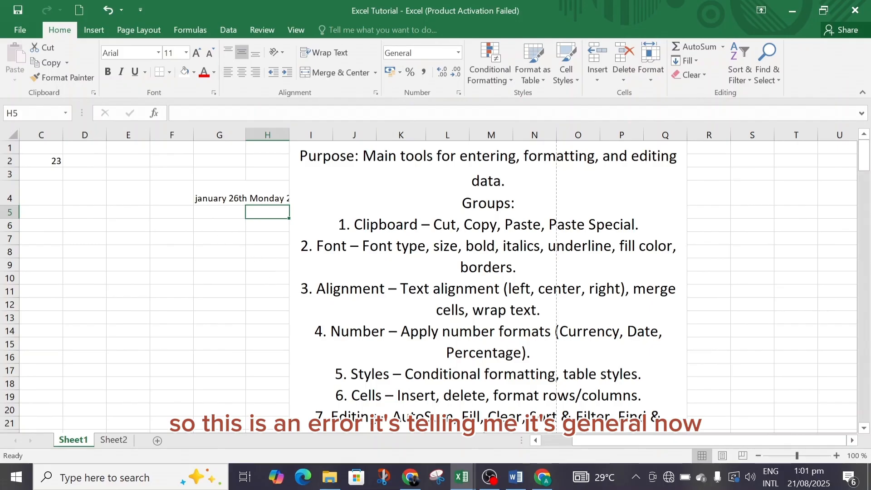
left_click(458, 54)
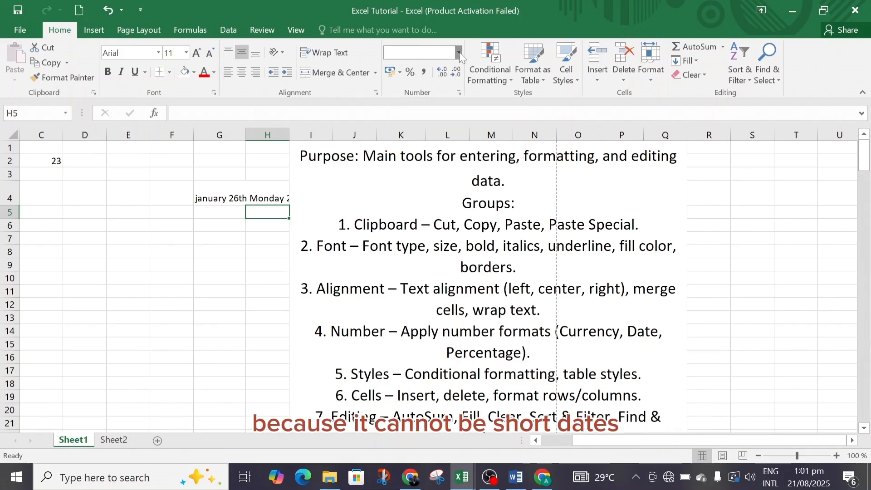
left_click(214, 236)
left_click(216, 237)
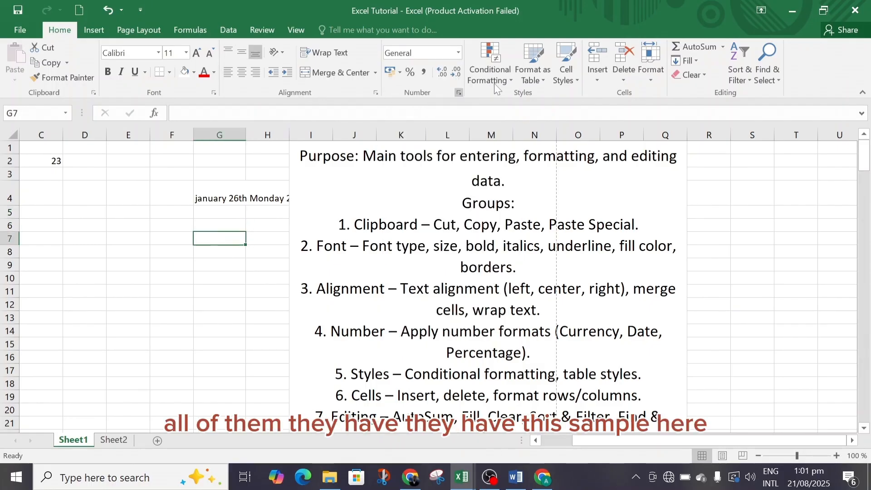
left_click(459, 54)
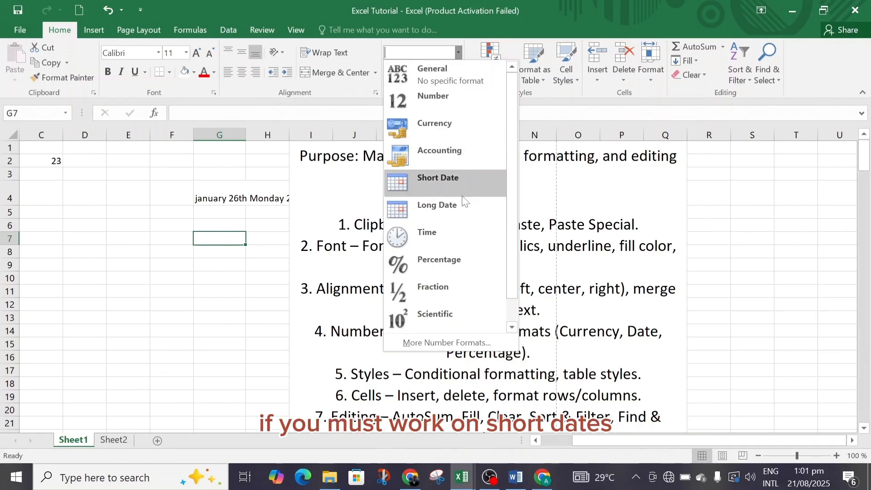
left_click_drag(515, 279, 522, 332)
left_click(229, 277)
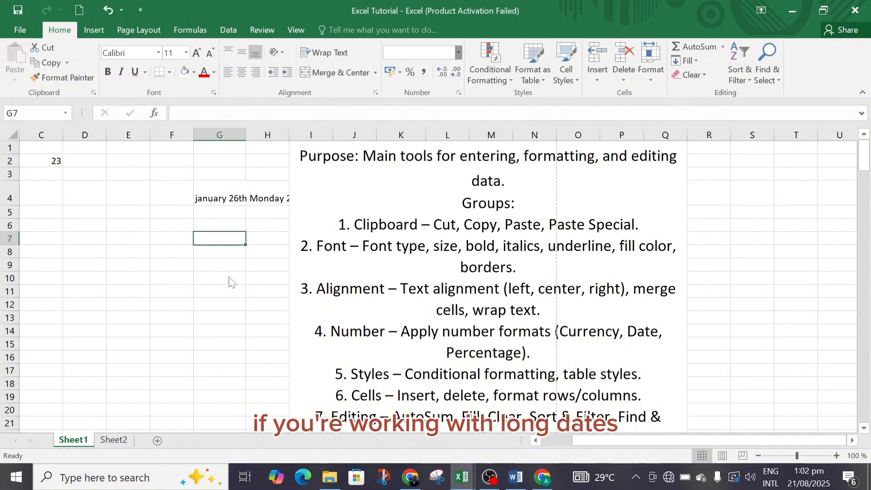
Clear the written-out date from cell G4
left_click(231, 210)
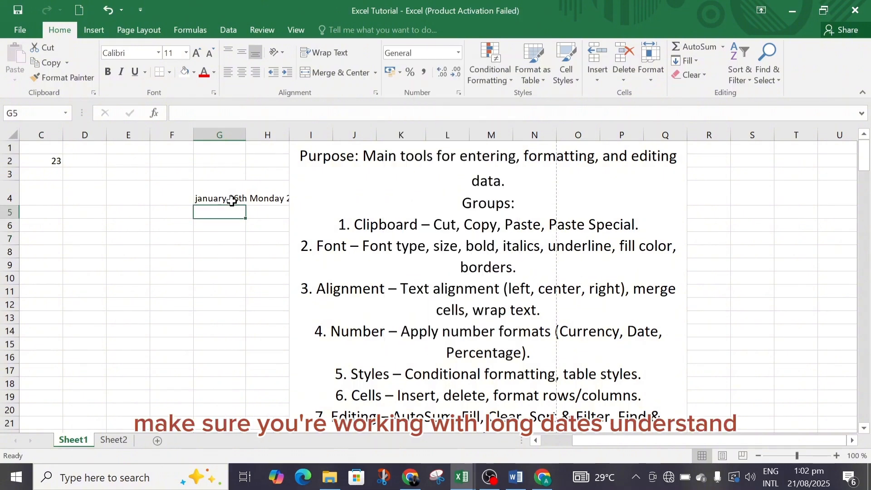
left_click(231, 200)
key("BackSpace")
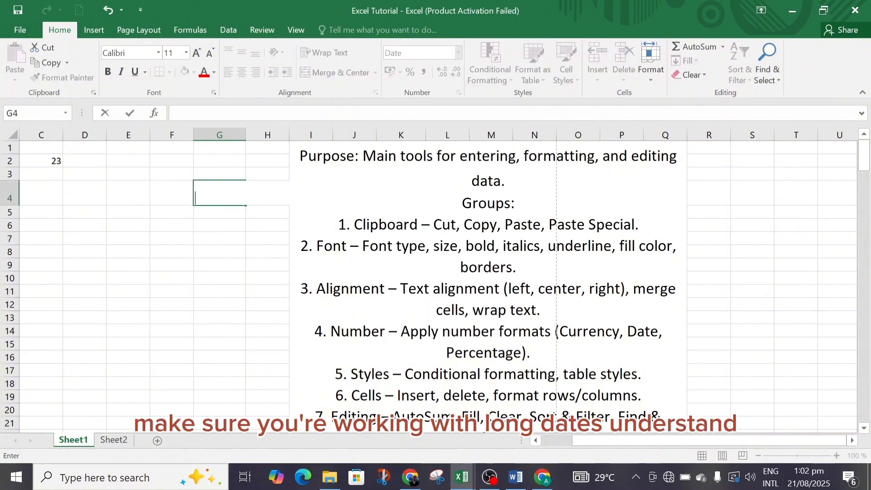
key("Return")
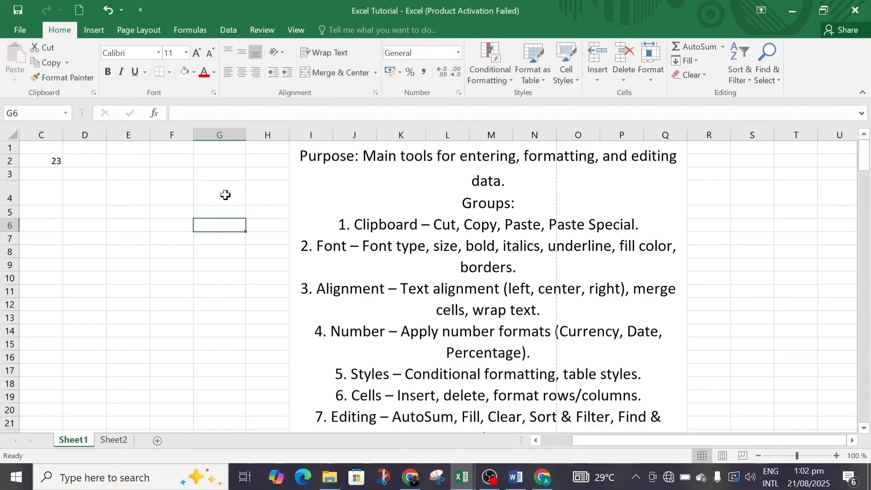
Review the number formats available for the empty cell G4 and the Conditional Formatting options
left_click(225, 194)
left_click(458, 53)
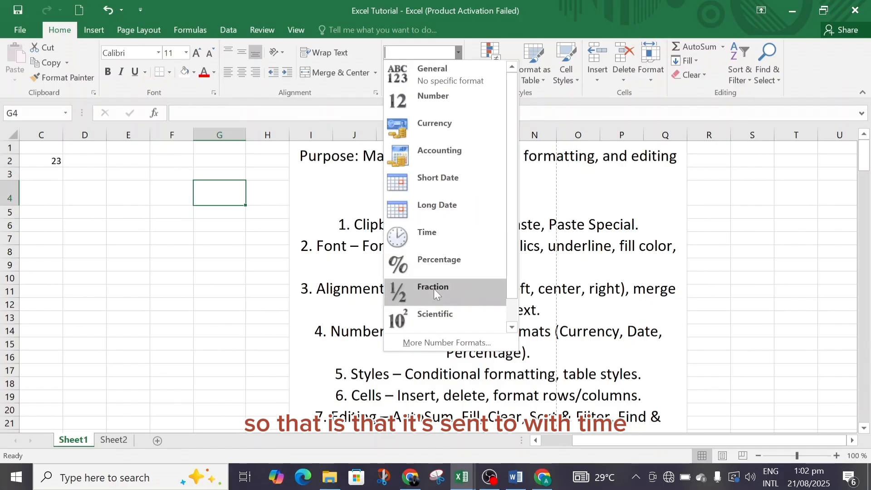
left_click_drag(514, 277, 522, 319)
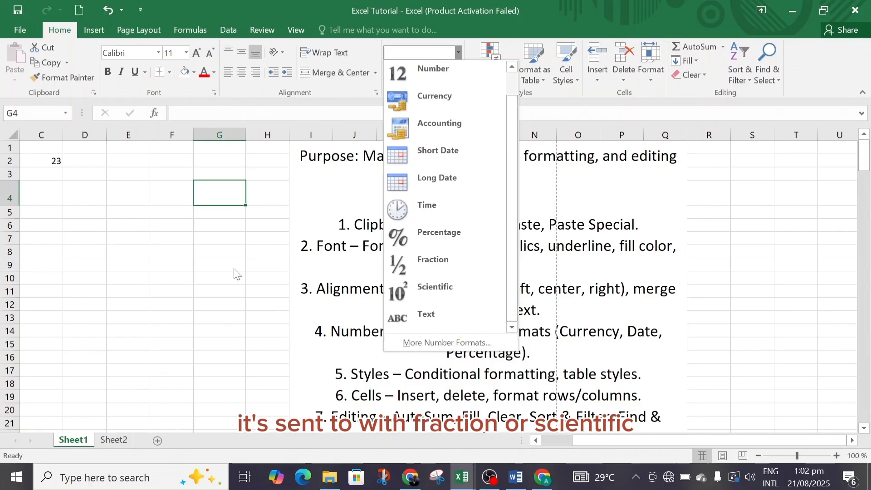
left_click(224, 255)
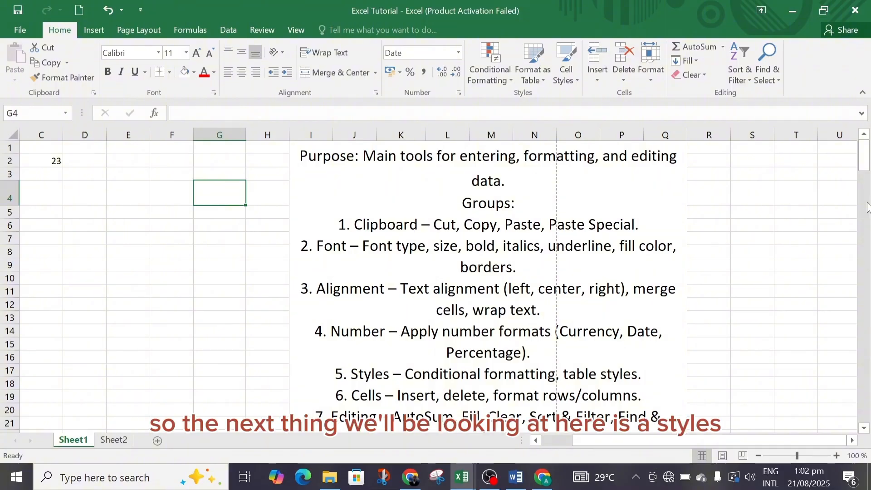
left_click_drag(867, 169, 866, 172)
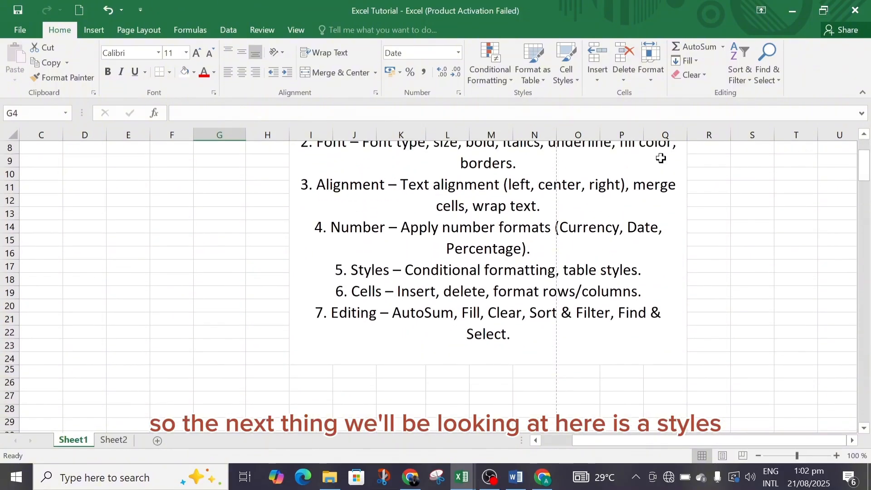
left_click(510, 80)
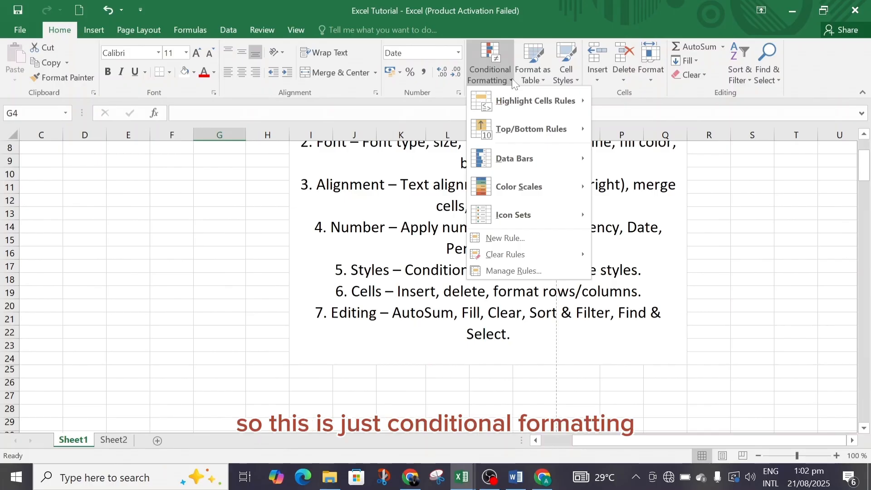
left_click(82, 167)
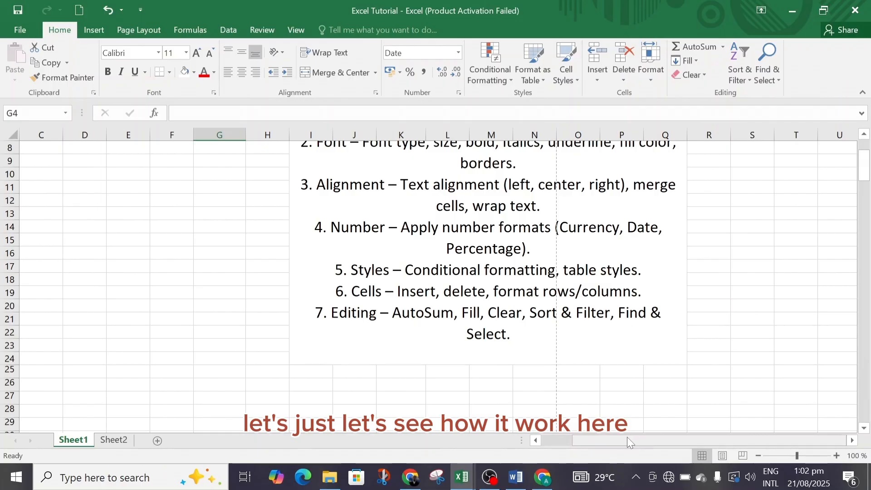
Copy the merged Home Tab notes block from cell I1 to cell E98 and unmerge the pasted cells
left_click_drag(627, 437, 464, 440)
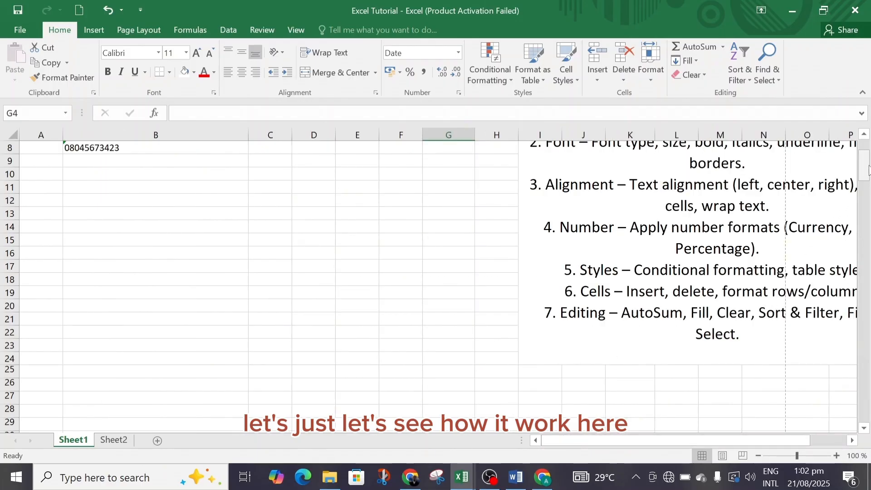
left_click_drag(865, 168, 865, 136)
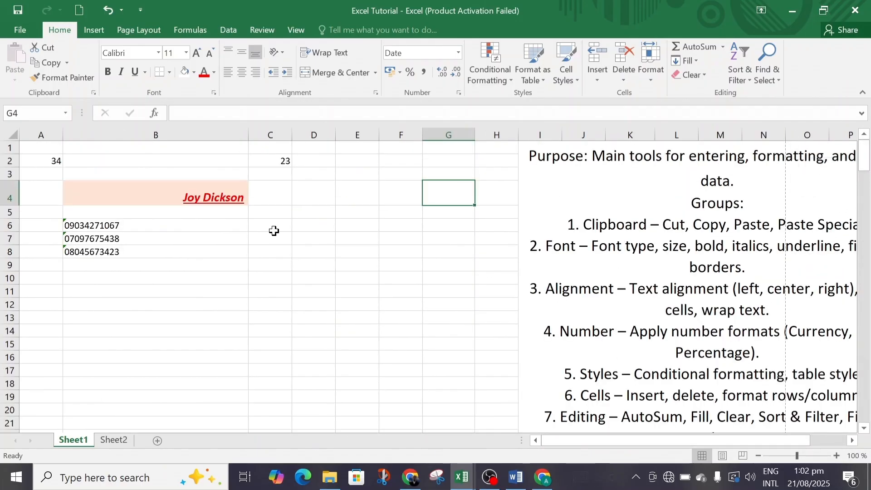
left_click(528, 147)
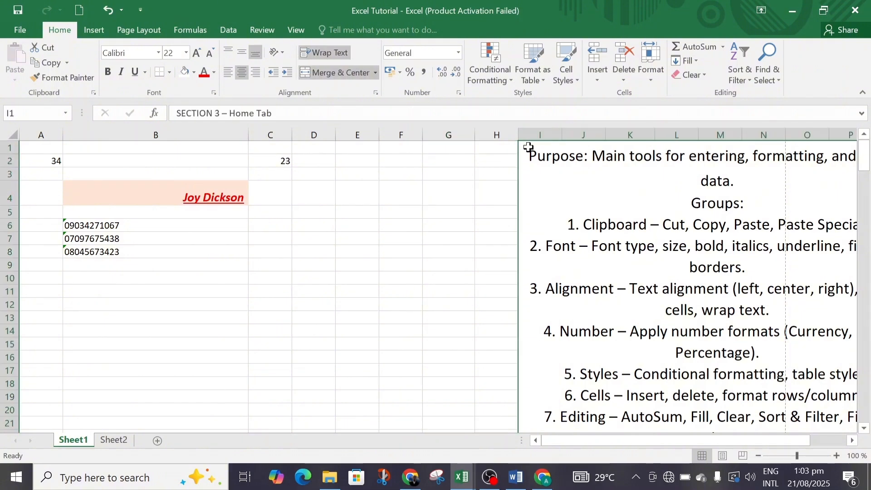
key("ctrl+c")
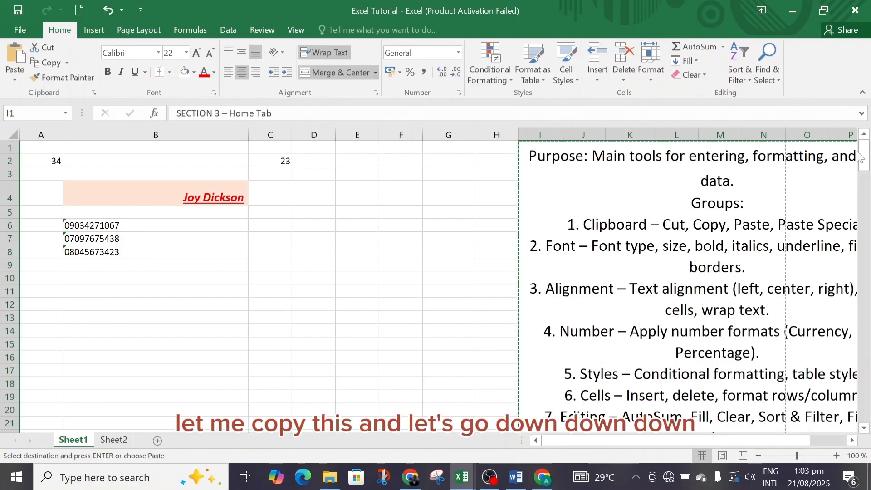
left_click_drag(861, 156, 870, 288)
left_click(369, 242)
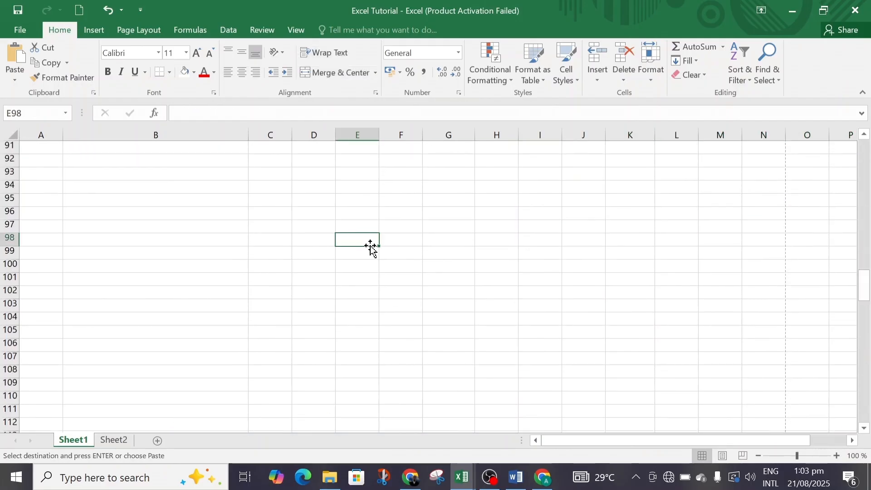
key("ctrl+v")
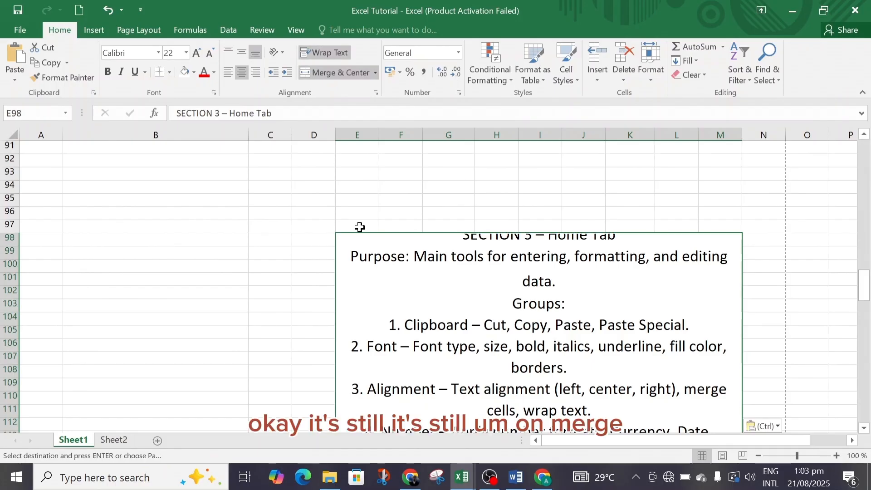
left_click(356, 74)
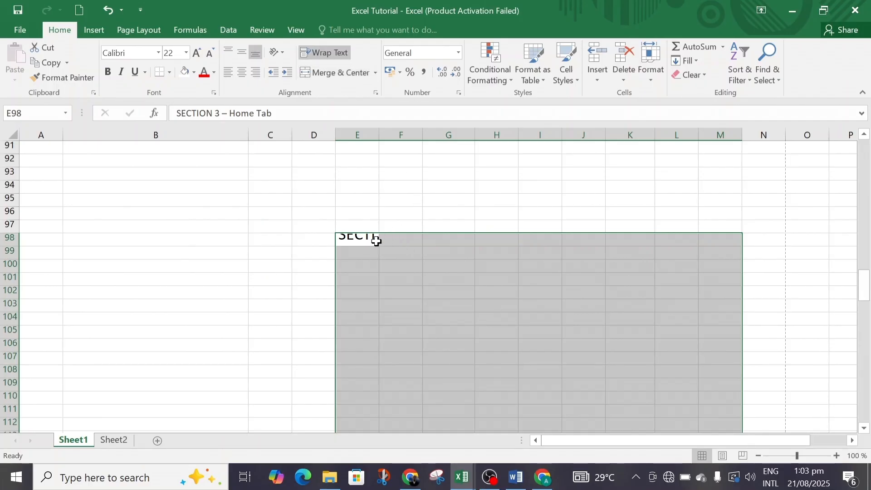
Apply conditional formatting with blue gradient-fill data bars to cells B6:B11
left_click_drag(865, 286, 856, 119)
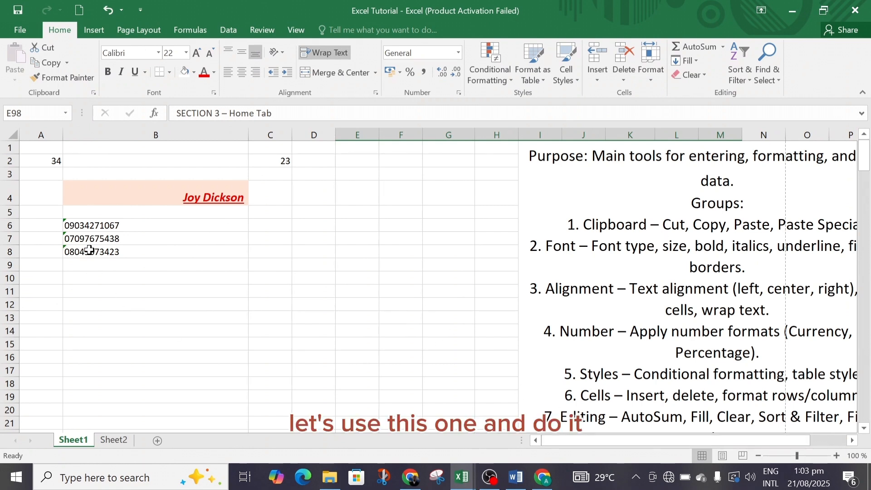
left_click(136, 226)
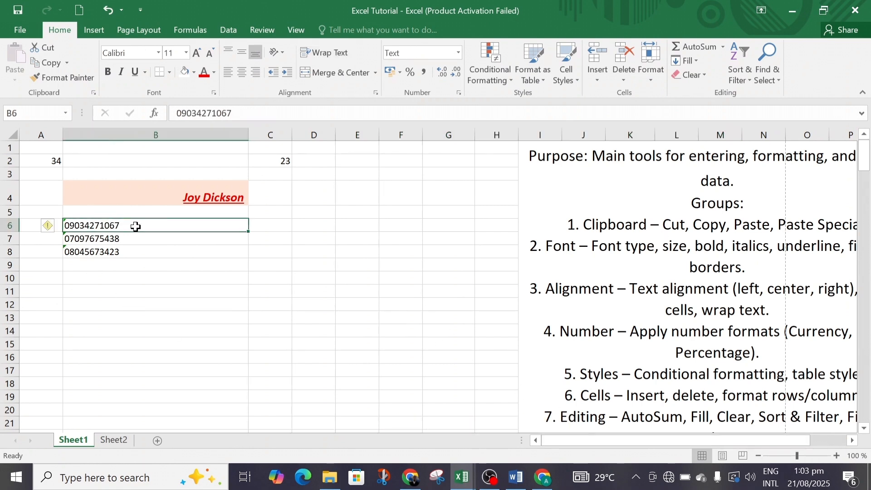
left_click_drag(135, 226, 146, 292)
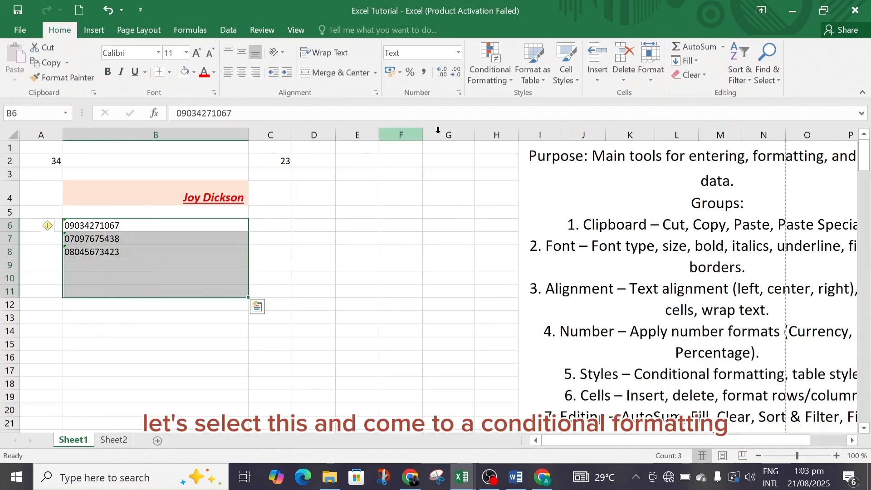
left_click(499, 75)
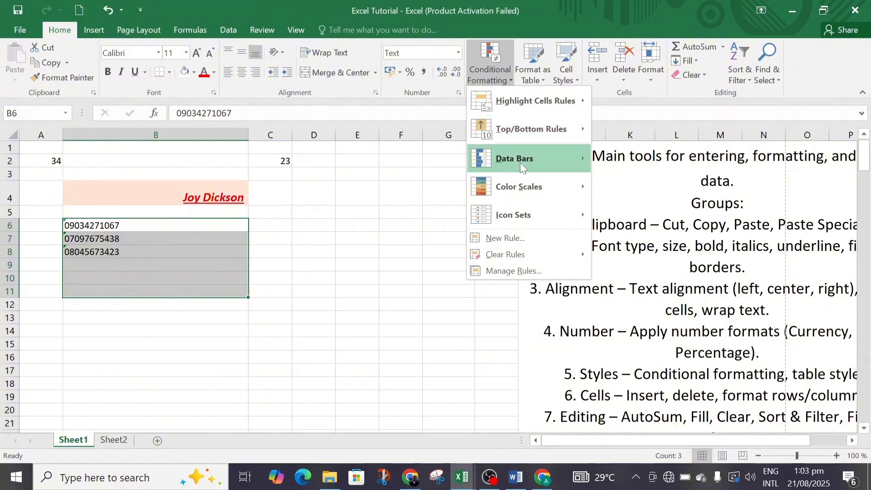
mouse_move(525, 164)
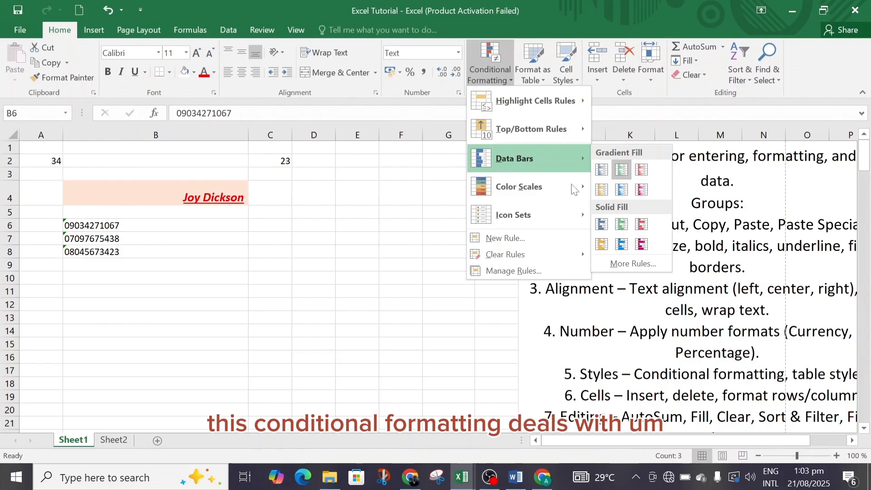
mouse_move(529, 190)
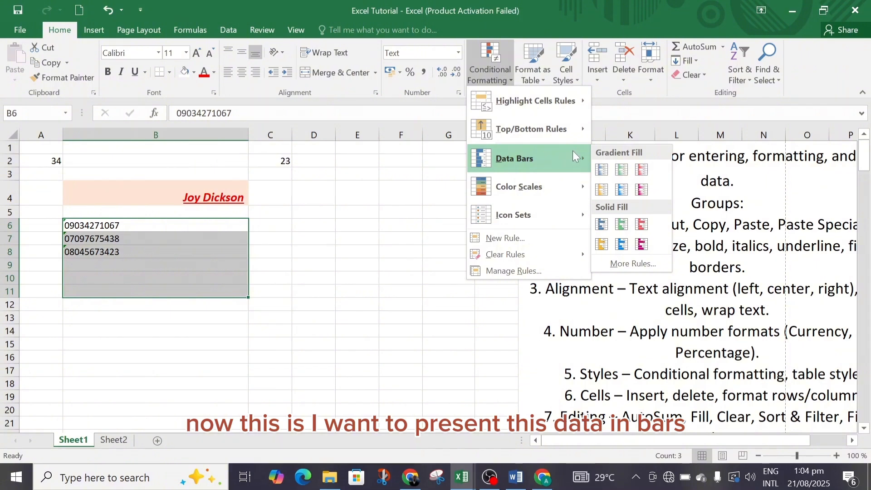
left_click(608, 165)
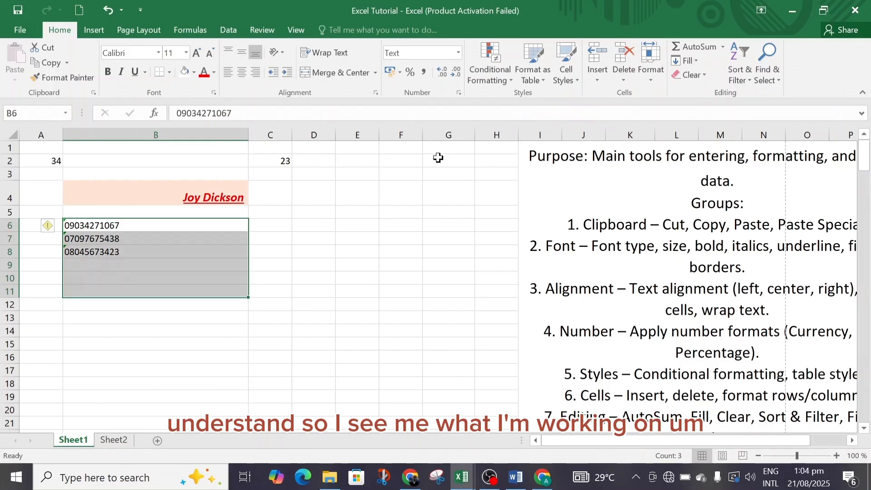
Review the Icon Sets and Color Scales conditional formatting options for B6:B11 without applying any of them
left_click(510, 75)
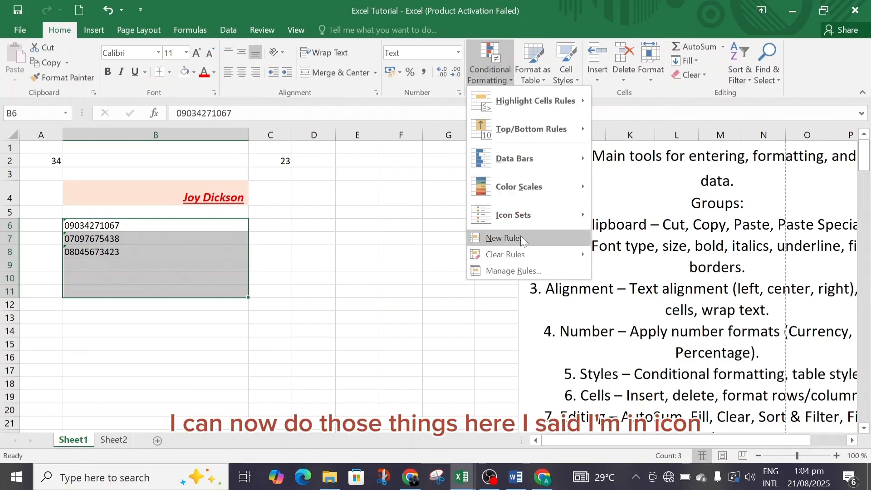
mouse_move(546, 210)
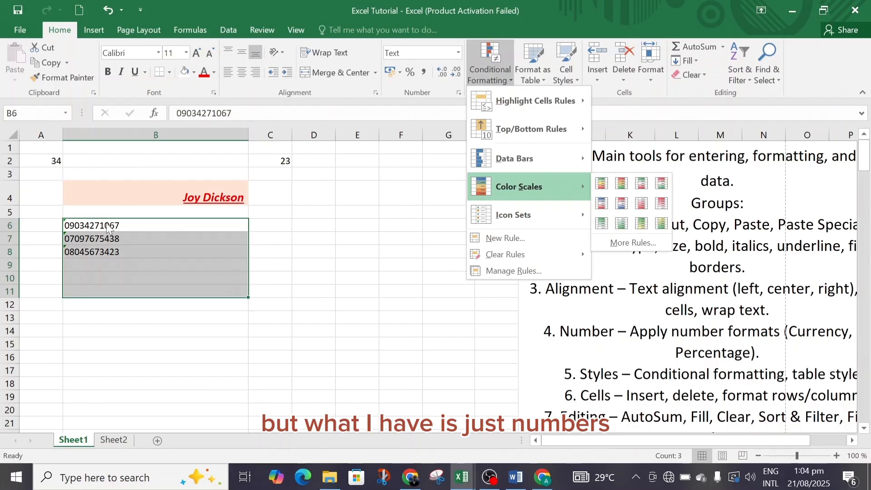
key("Escape")
key("Escape")
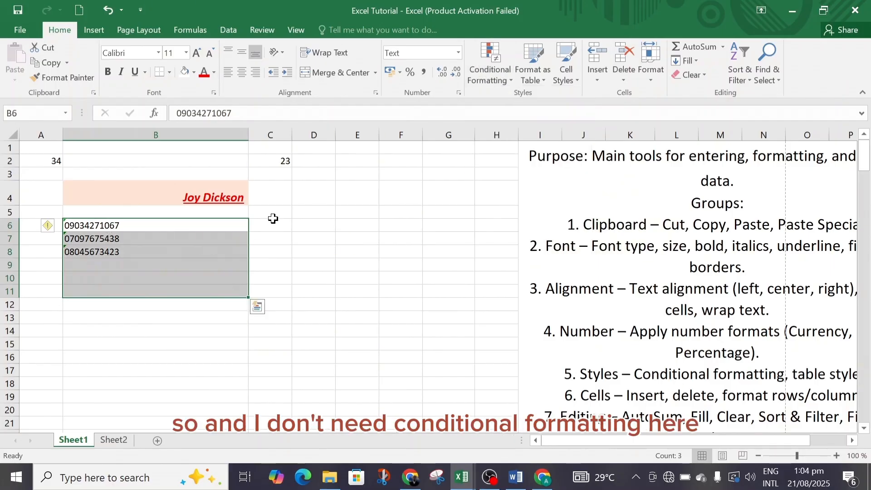
left_click(278, 227)
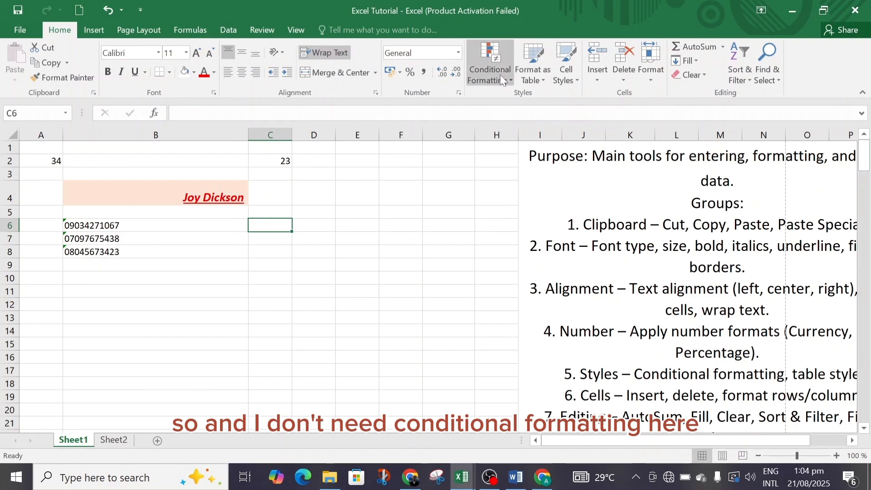
Format the range B2:B15 as a table without existing headers, using the orange light style with banded rows and borders
left_click(543, 76)
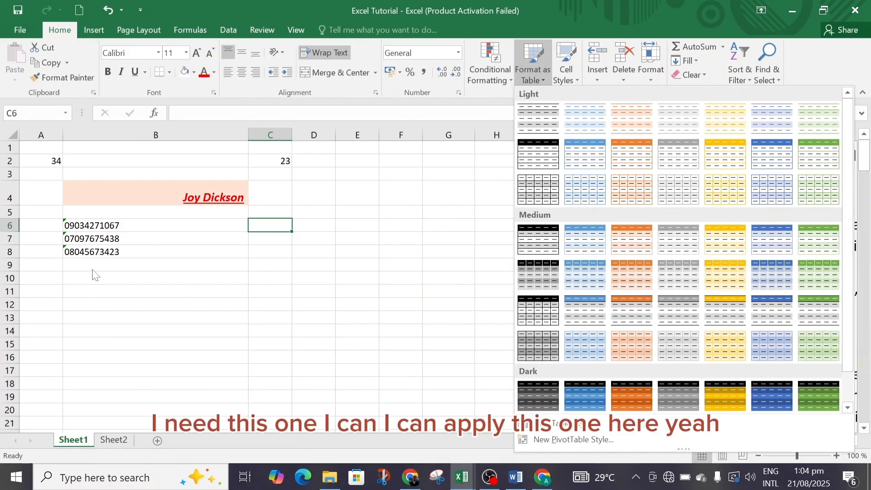
left_click(141, 234)
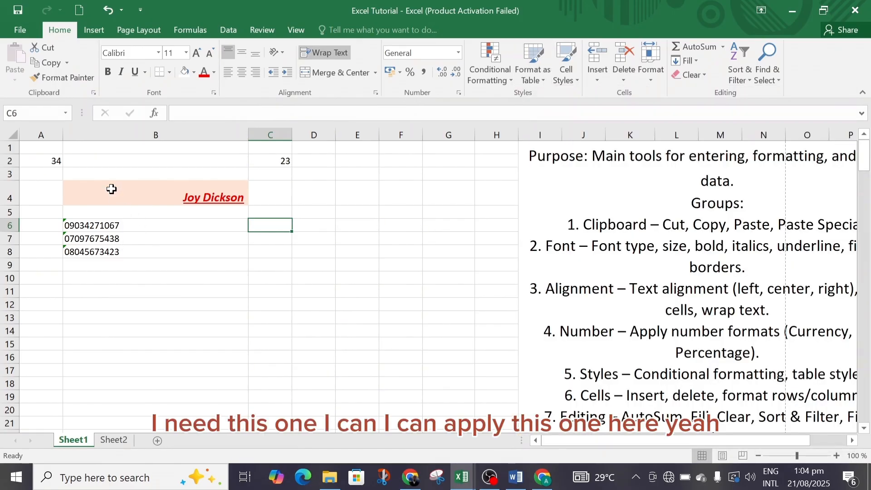
left_click_drag(100, 160, 184, 346)
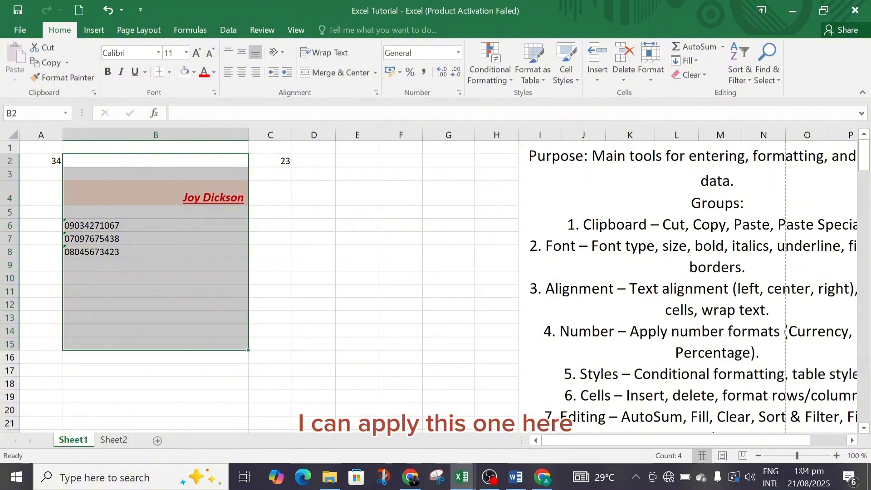
left_click(542, 77)
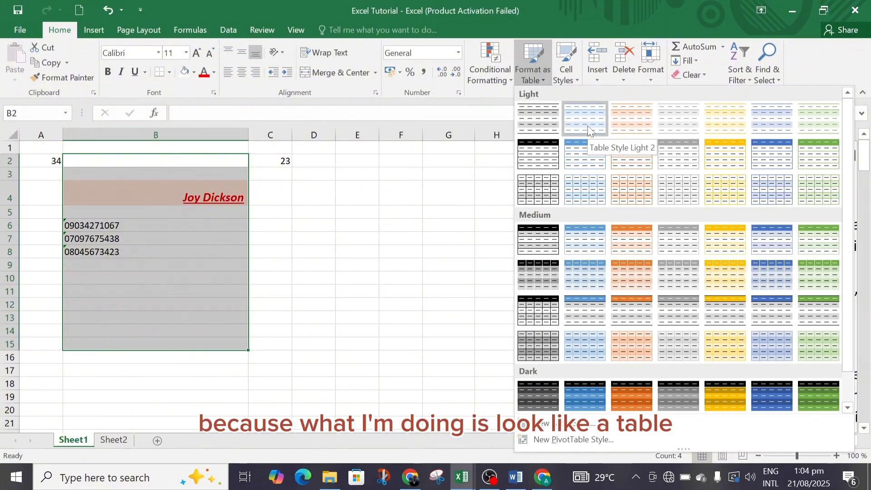
left_click(630, 196)
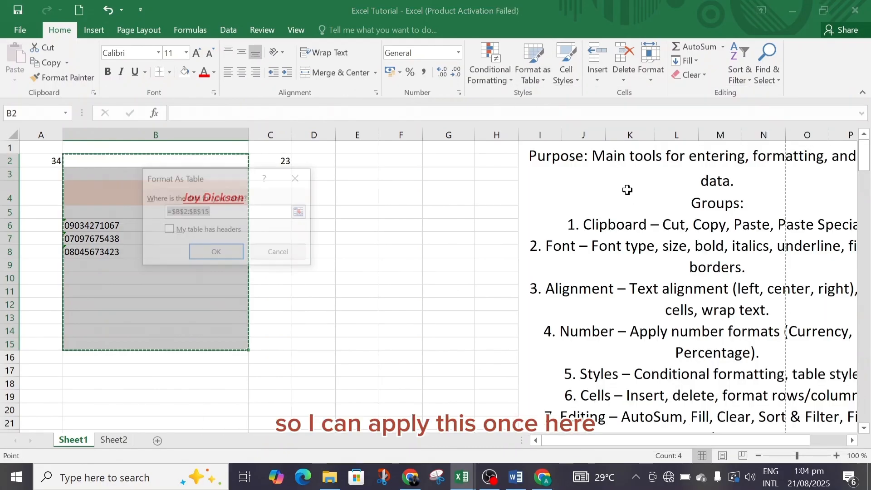
left_click(217, 255)
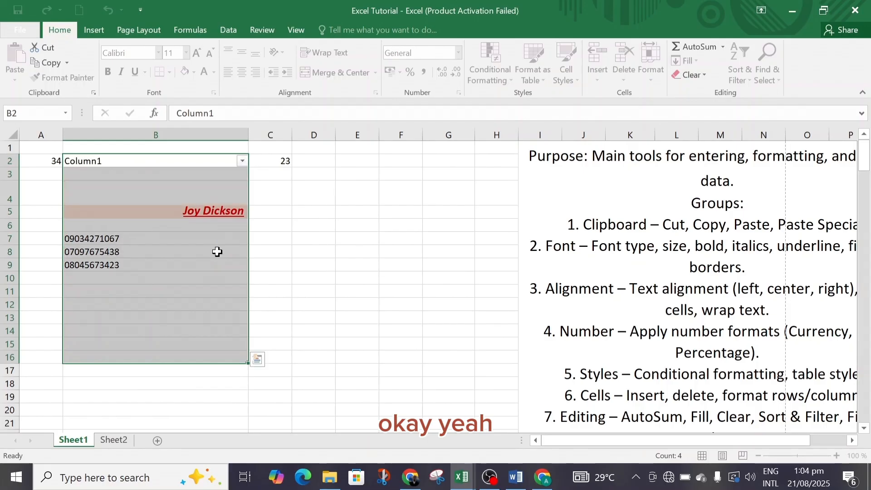
left_click(314, 236)
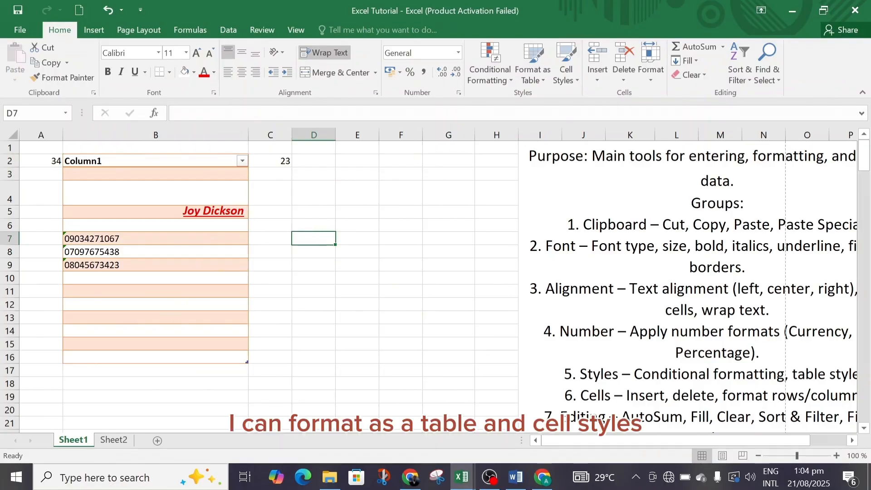
Apply the 40% - Accent4 cell style to the name in cell B5
left_click(576, 80)
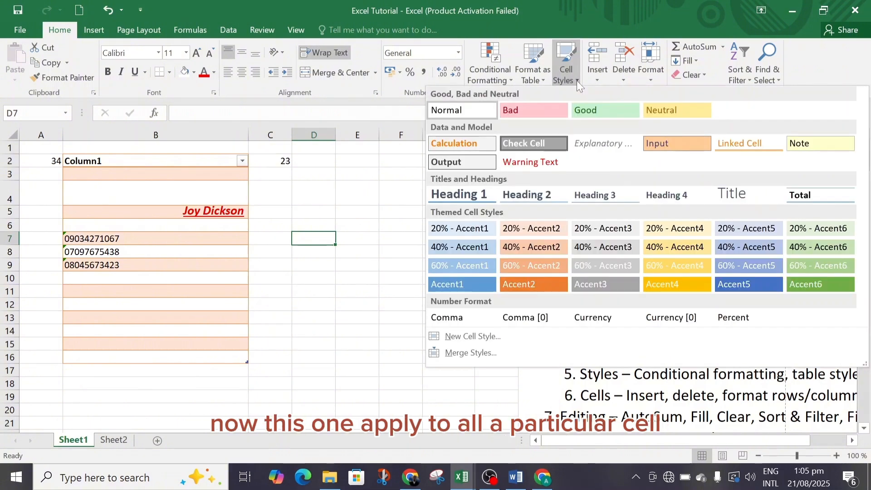
left_click(317, 189)
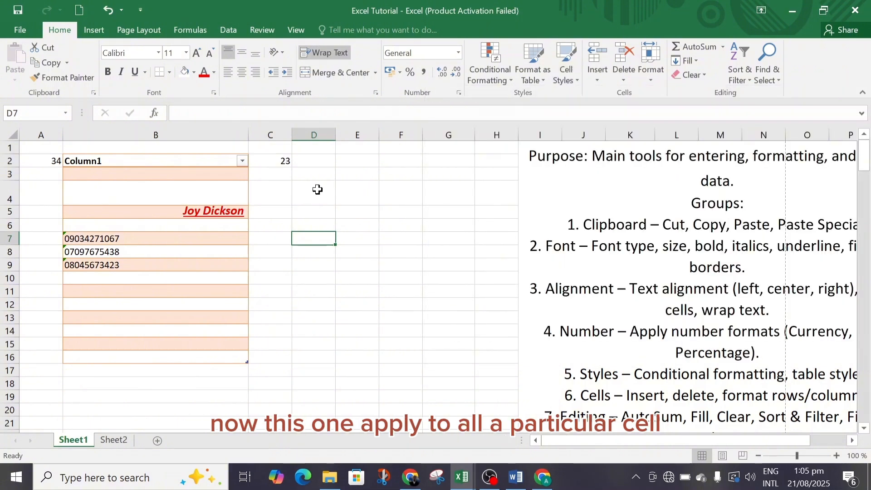
left_click(317, 190)
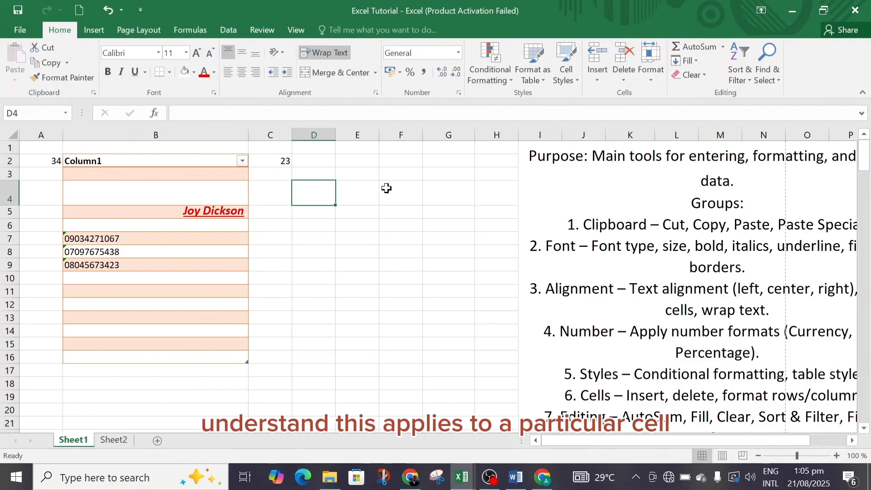
left_click(577, 81)
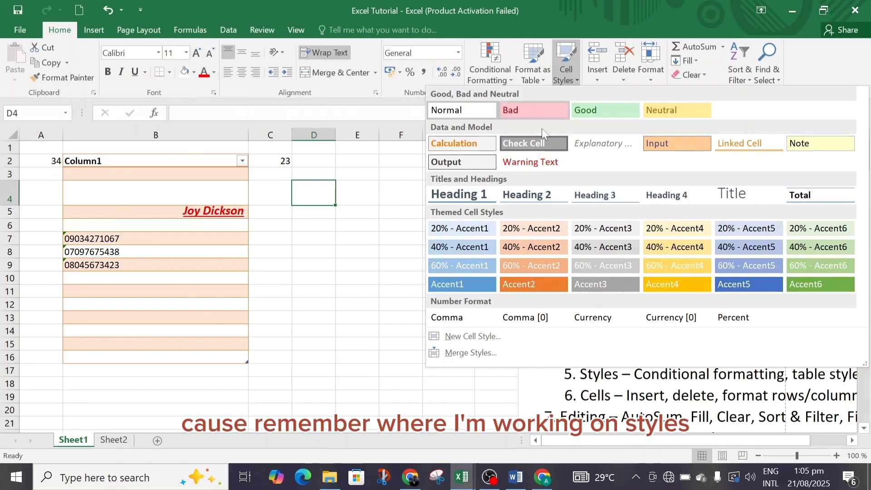
left_click(187, 209)
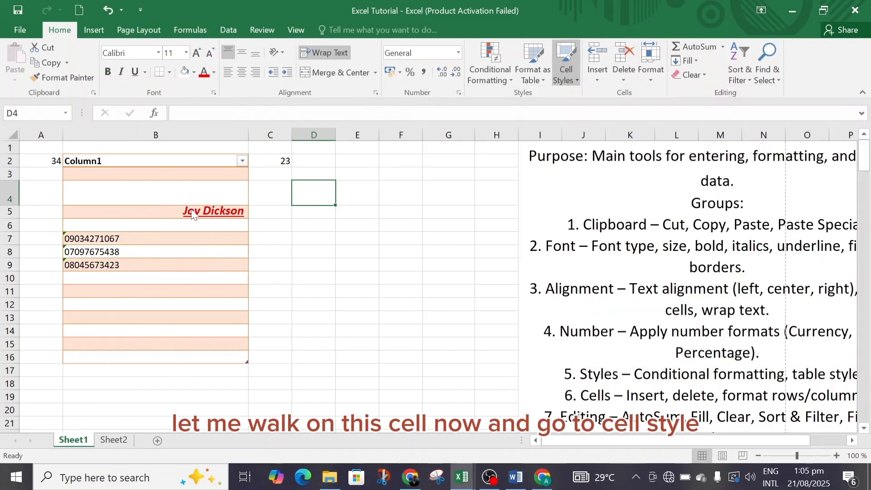
left_click(161, 215)
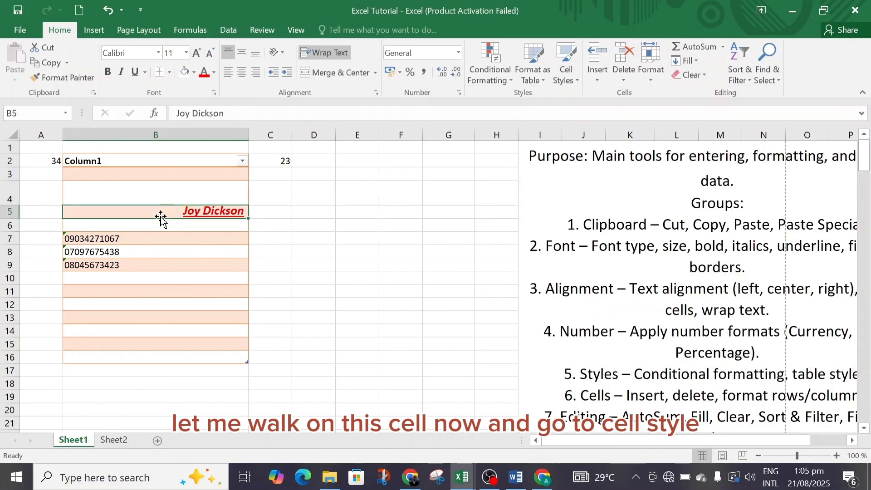
left_click(577, 80)
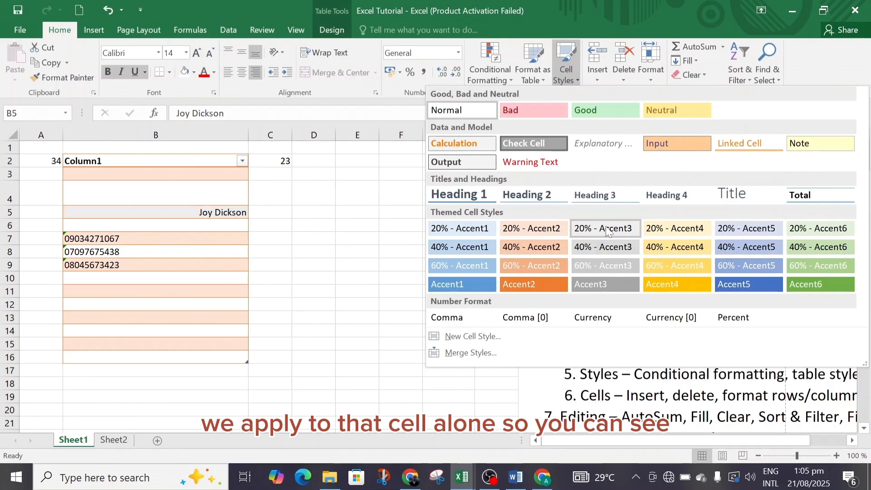
left_click(668, 249)
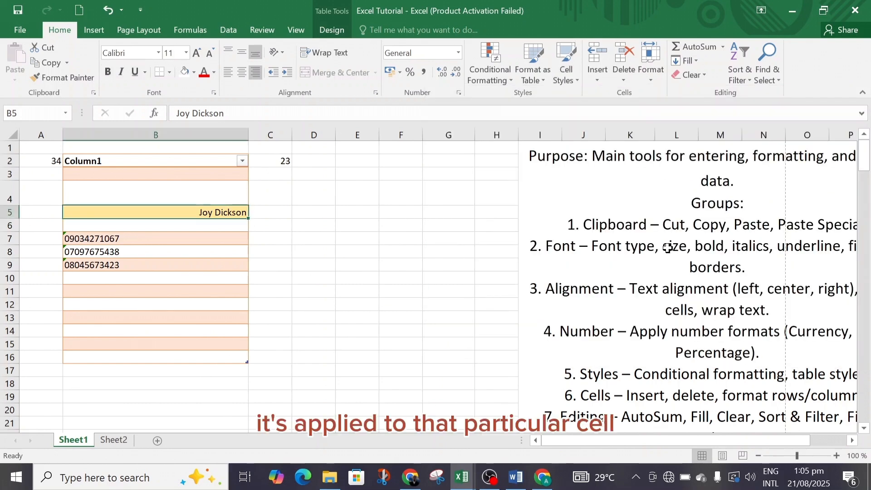
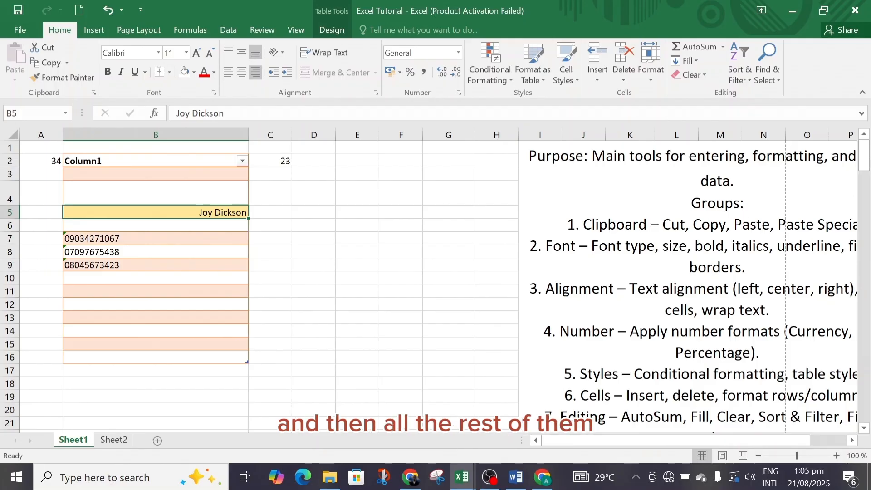
Delete the table column headed in cell B2, allowing the merged cells to unmerge, and undo the deletion
left_click_drag(865, 164, 867, 180)
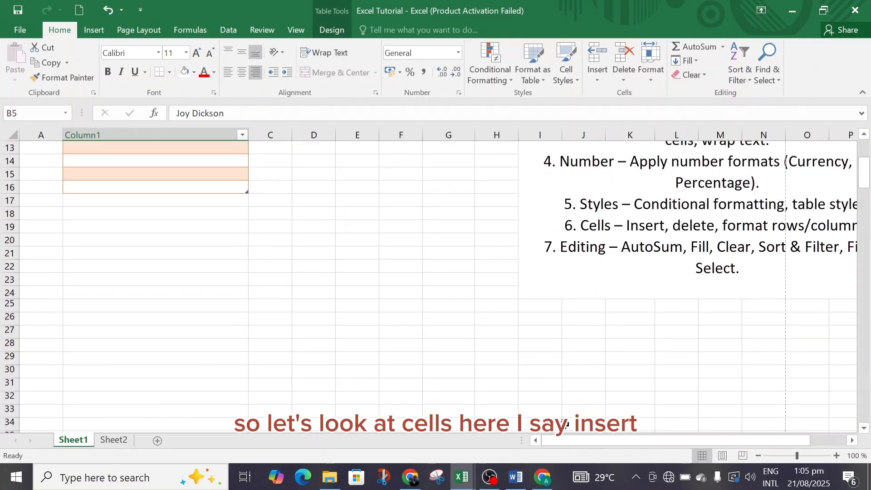
mouse_move(584, 440)
left_mouse_down()
mouse_move(612, 440)
mouse_move(588, 439)
left_mouse_up()
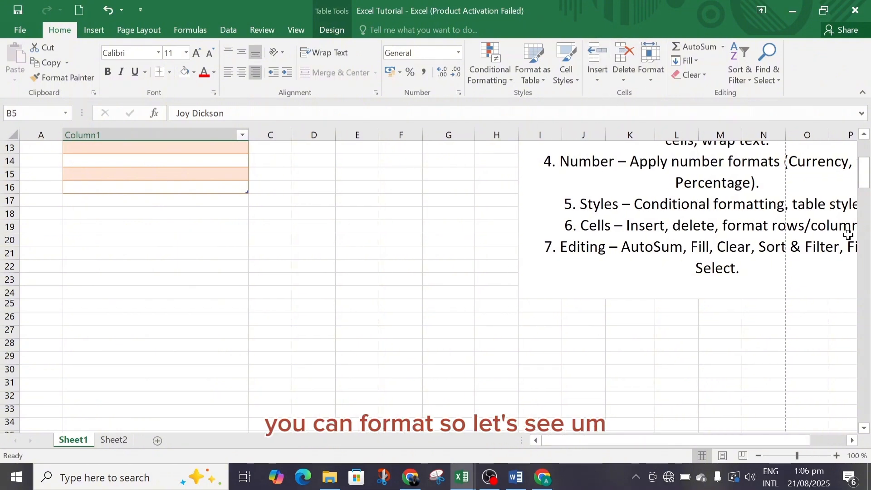
left_click_drag(864, 182, 867, 142)
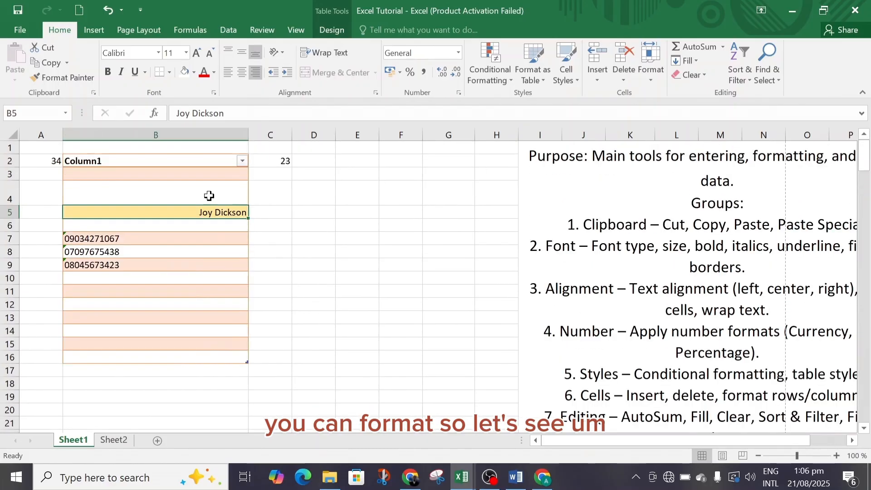
left_click(105, 161)
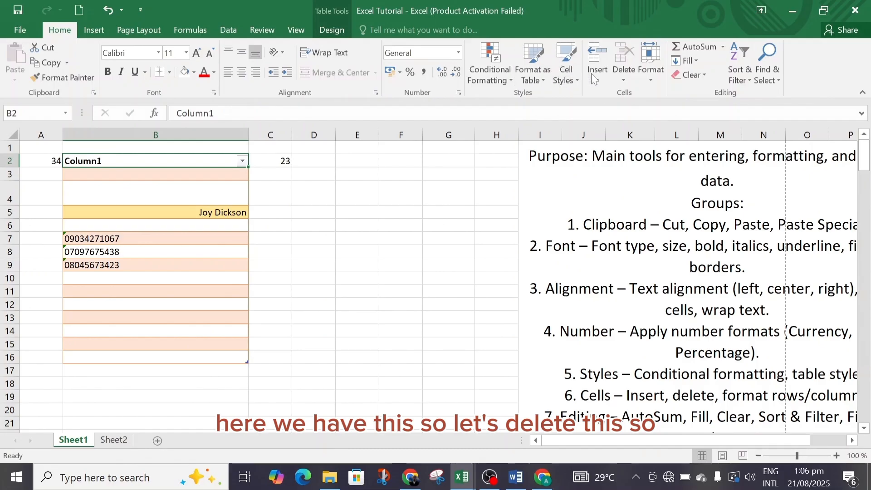
left_click(627, 76)
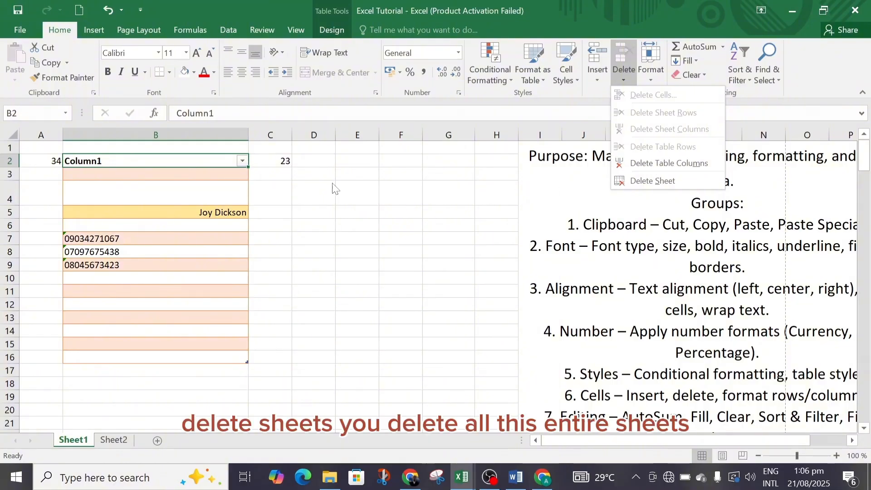
left_click(654, 162)
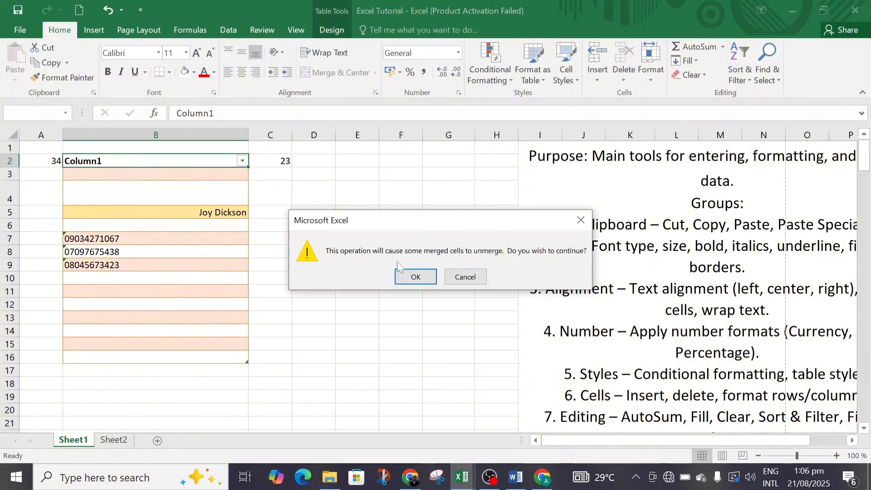
left_click(416, 277)
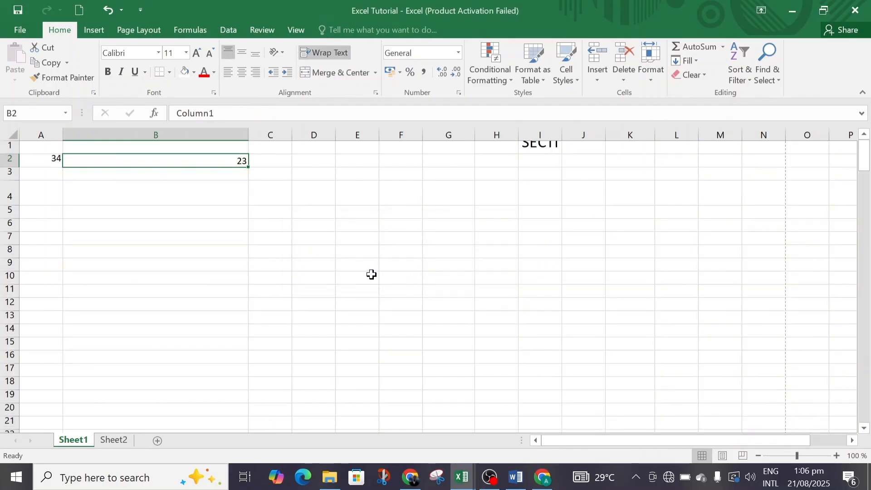
left_click(863, 164)
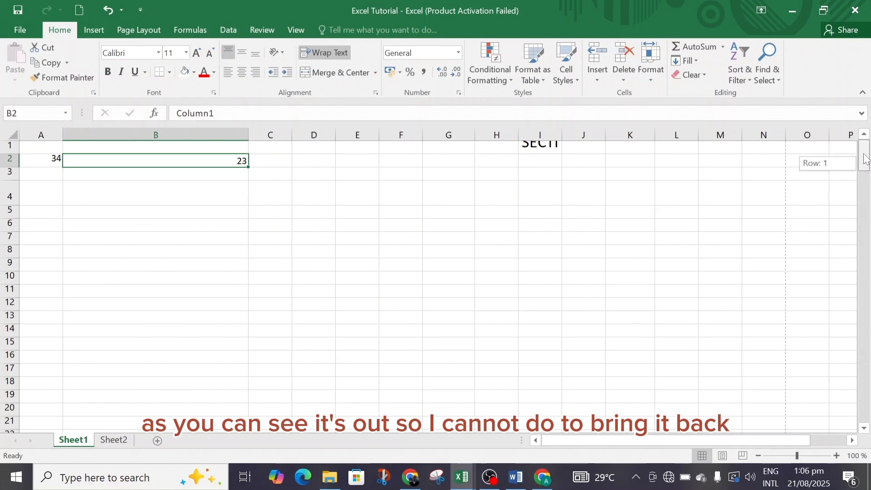
left_click(110, 10)
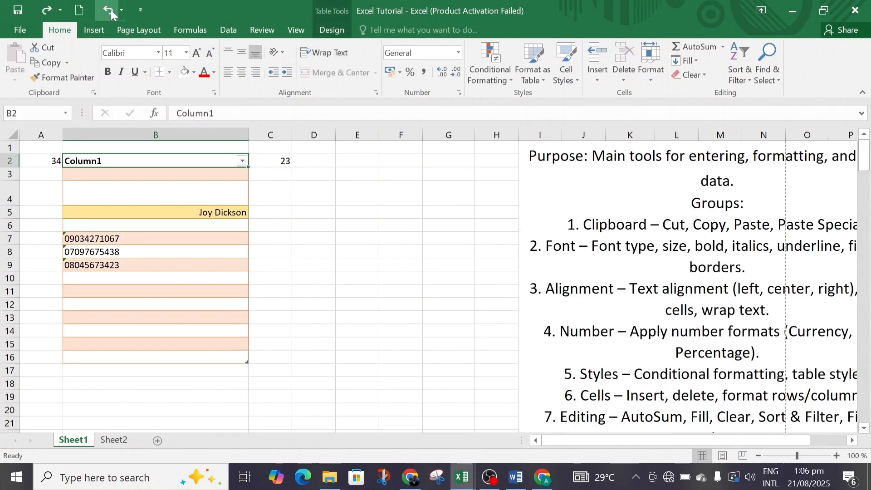
Open the Format Cells settings for B2 and review the Number, Alignment, Font, Border and Fill options
left_click(653, 77)
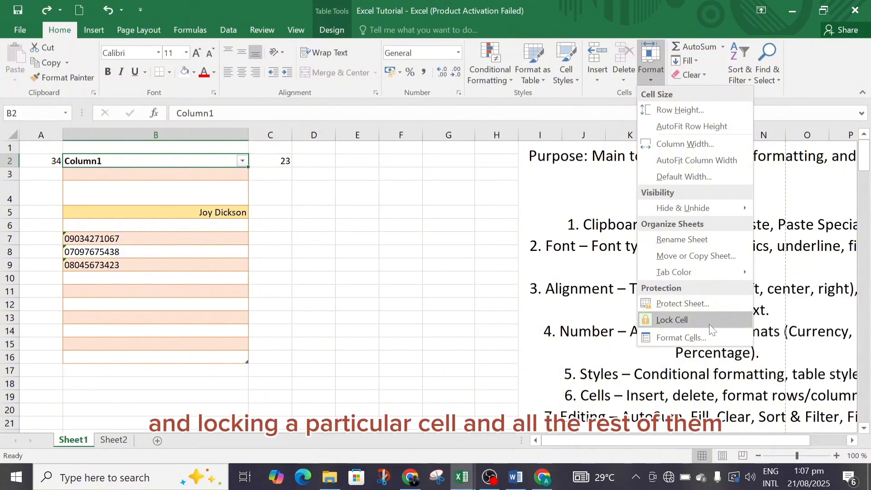
left_click(701, 336)
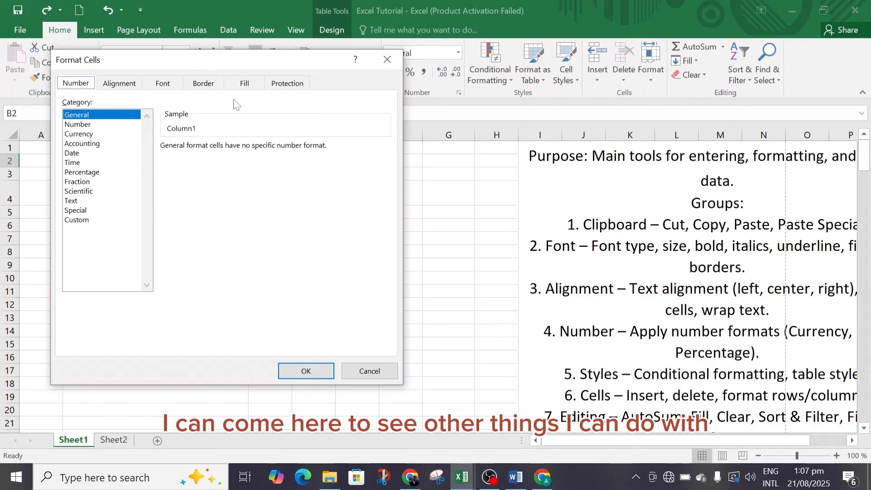
left_click(121, 85)
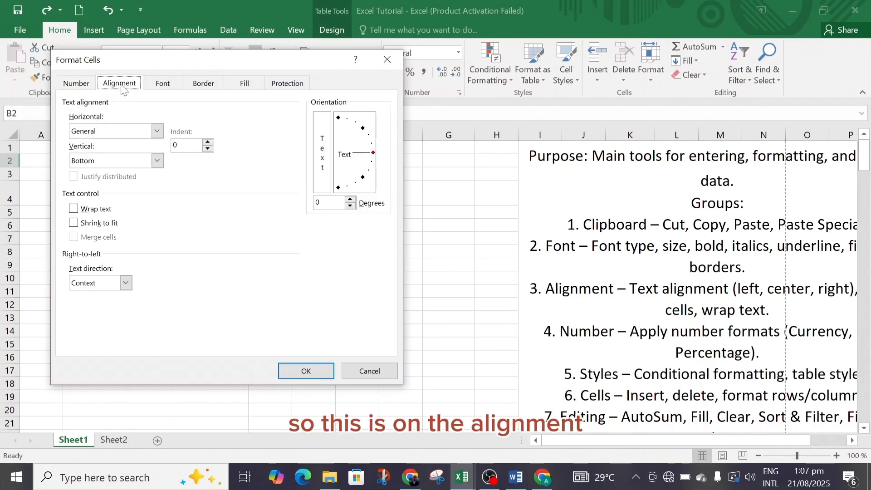
left_click(164, 85)
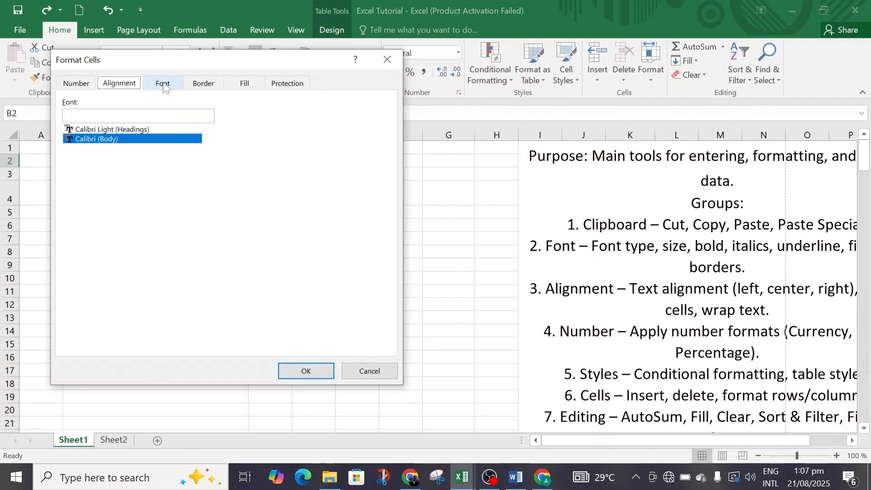
left_click(210, 88)
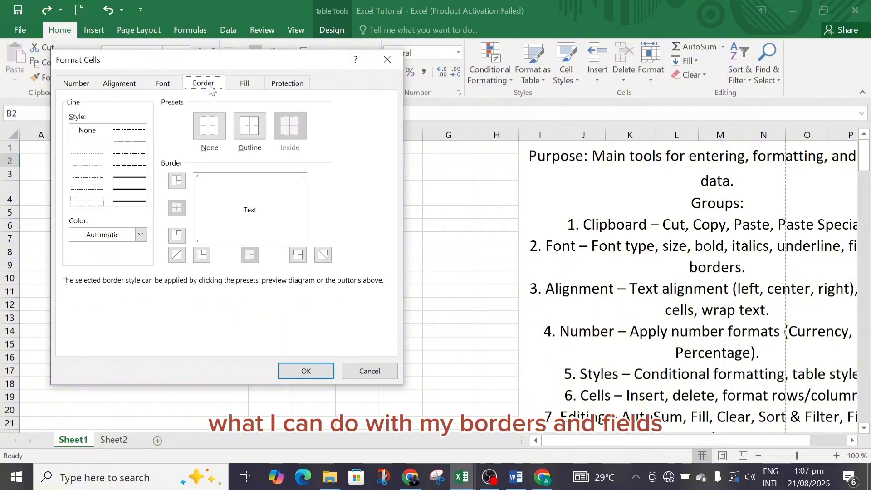
left_click(244, 89)
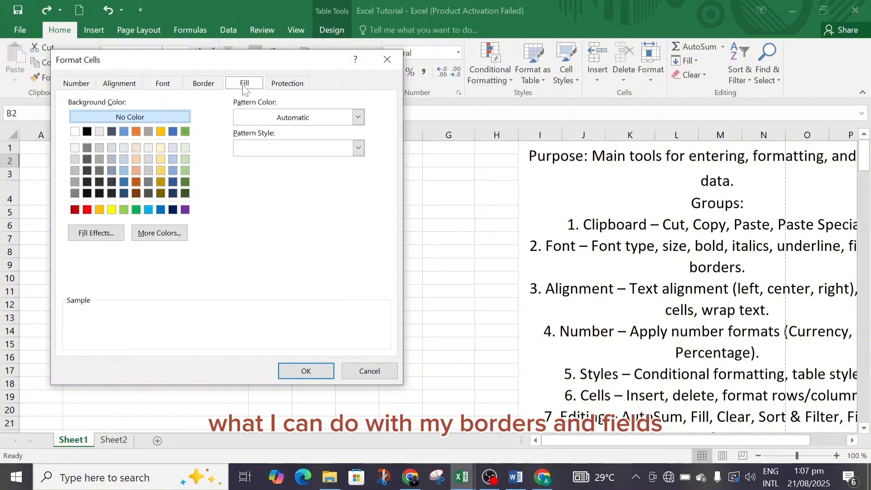
Enable the Hidden protection option for cell B2 and apply it
left_click(287, 85)
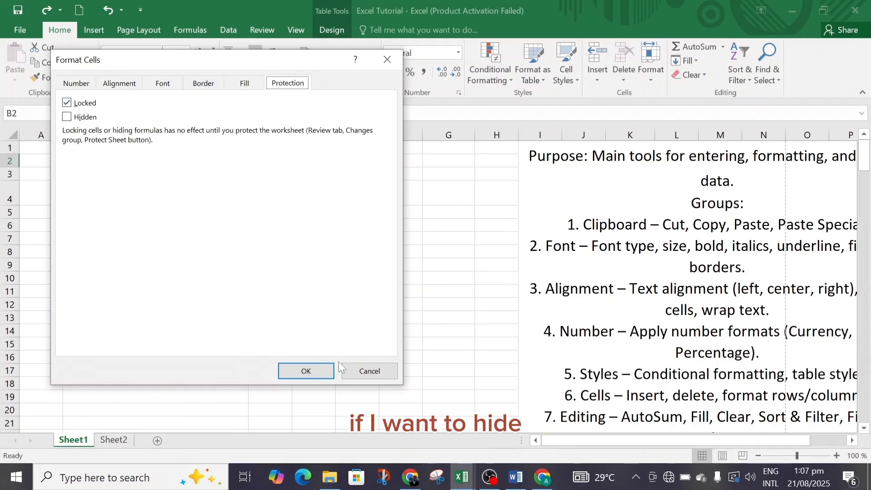
left_click(67, 117)
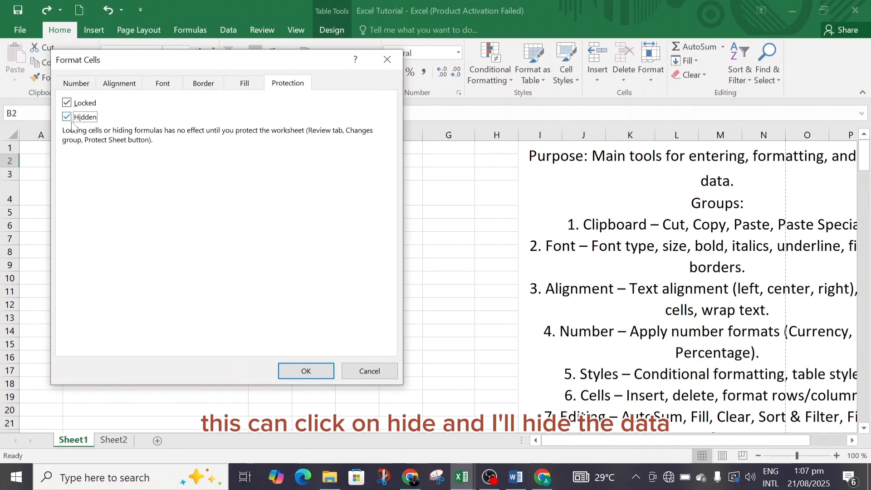
left_click(305, 371)
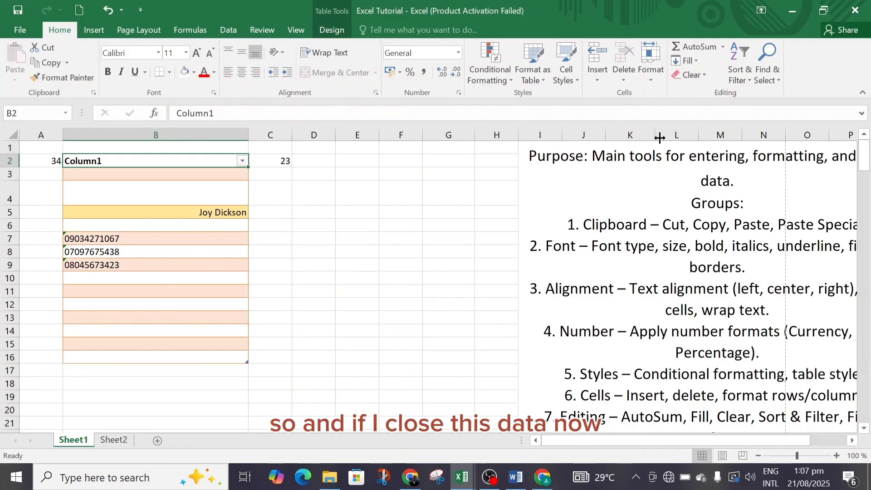
Turn off both the Hidden and Locked protection options for cell B2 in Format Cells
left_click(653, 77)
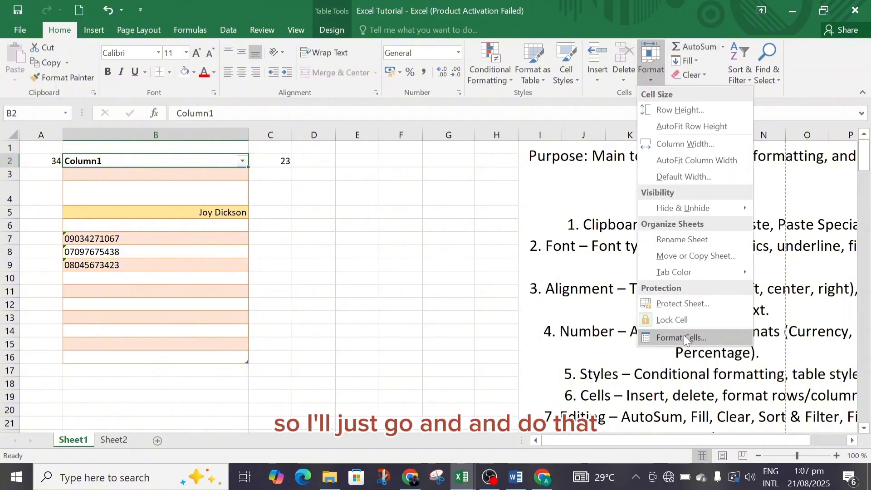
left_click(684, 337)
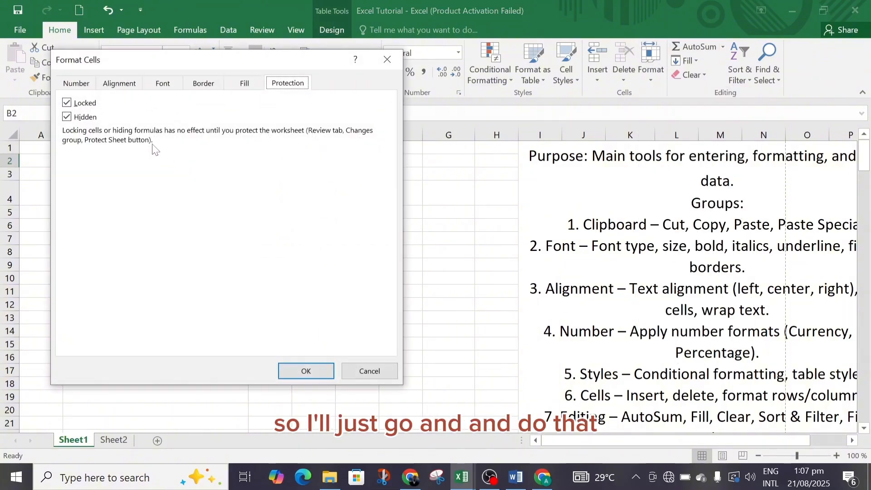
left_click(82, 117)
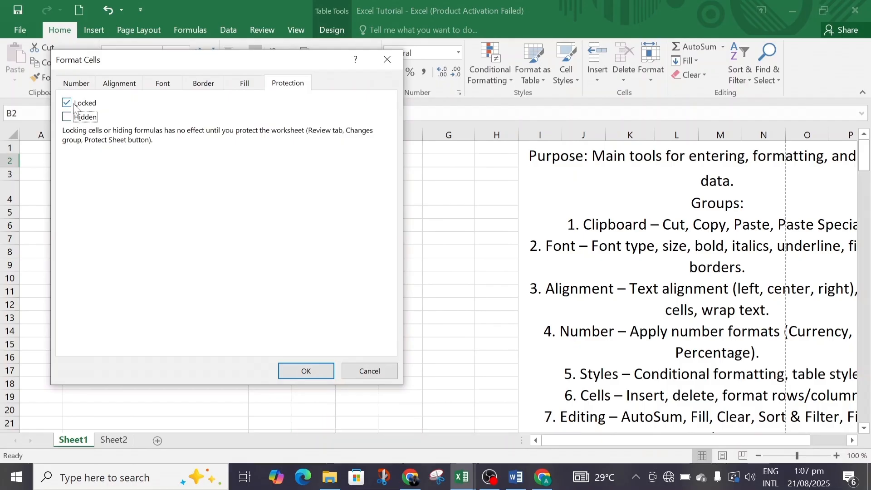
left_click(78, 104)
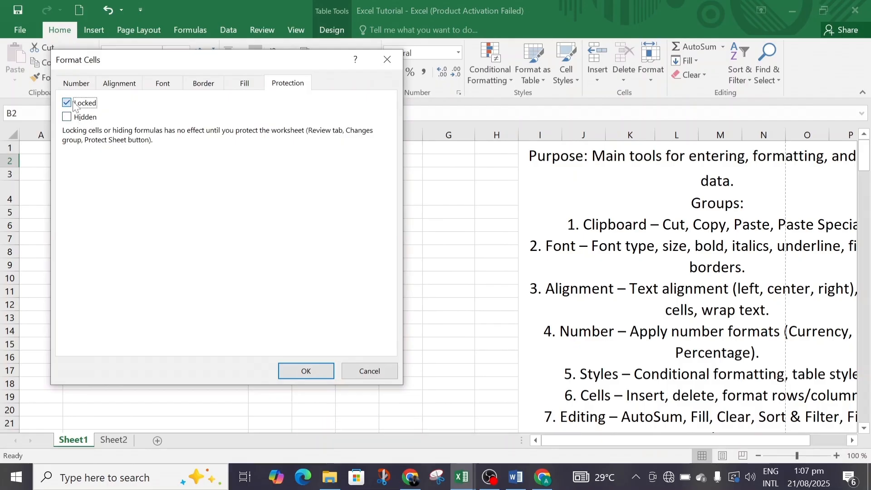
left_click(306, 371)
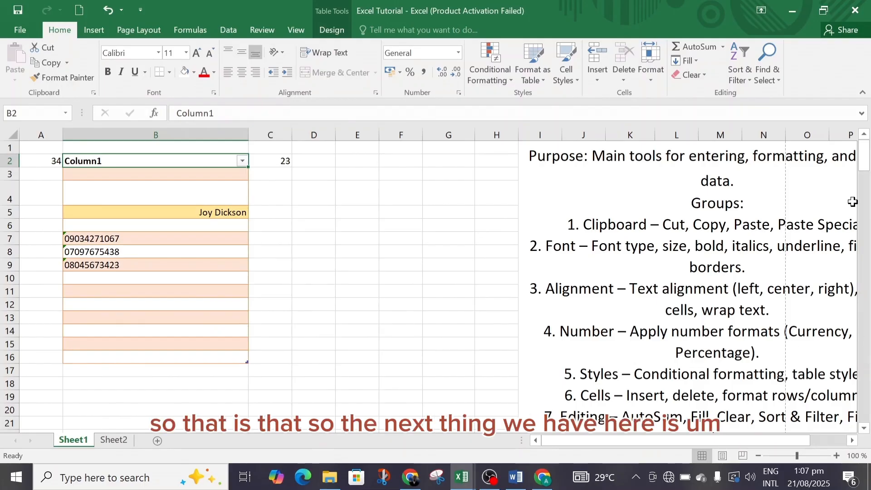
Enter 23 in cell E14 and 4 in cell F14 as sample numbers for a calculation
mouse_move(865, 165)
left_mouse_down()
mouse_move(868, 182)
mouse_move(867, 174)
left_mouse_up()
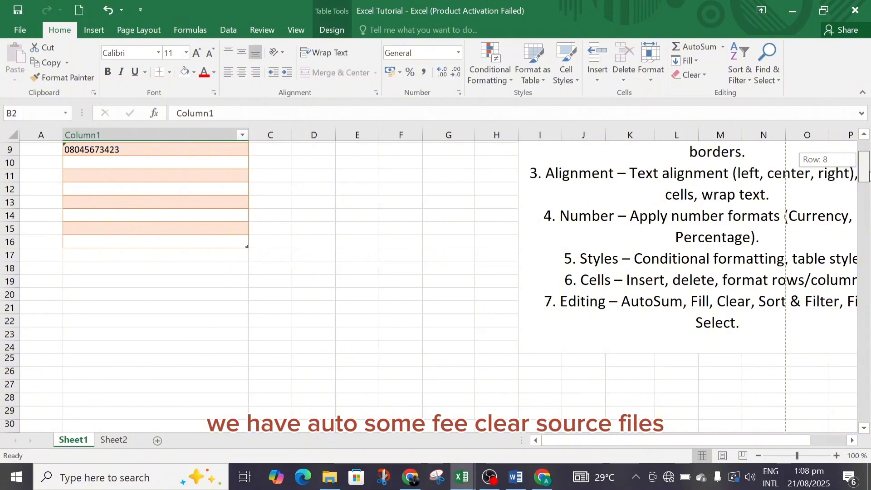
left_click_drag(869, 173, 870, 172)
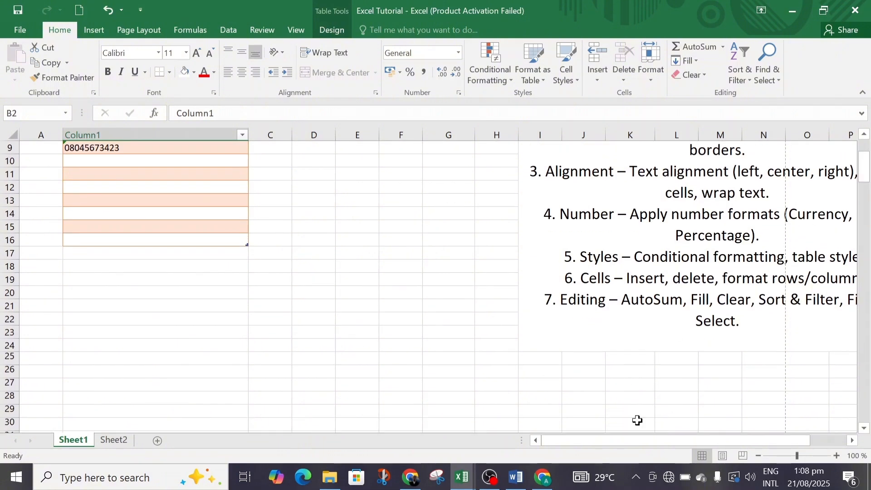
left_click_drag(646, 440, 671, 435)
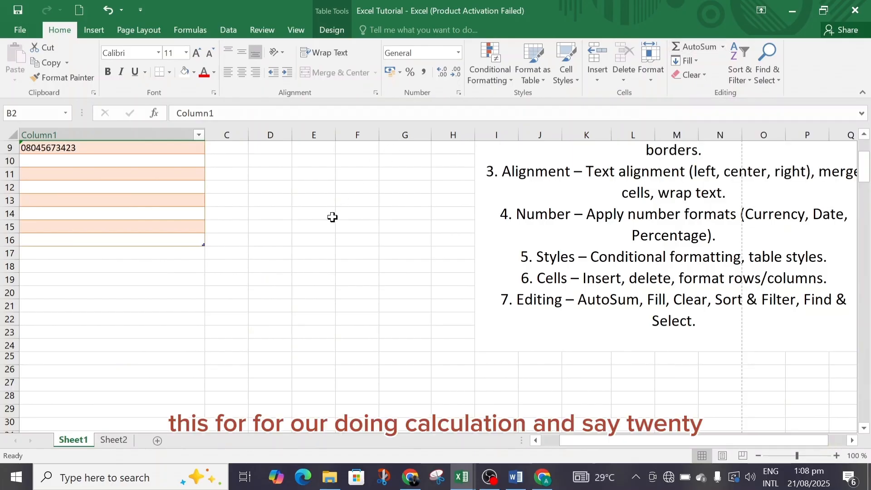
left_click(314, 217)
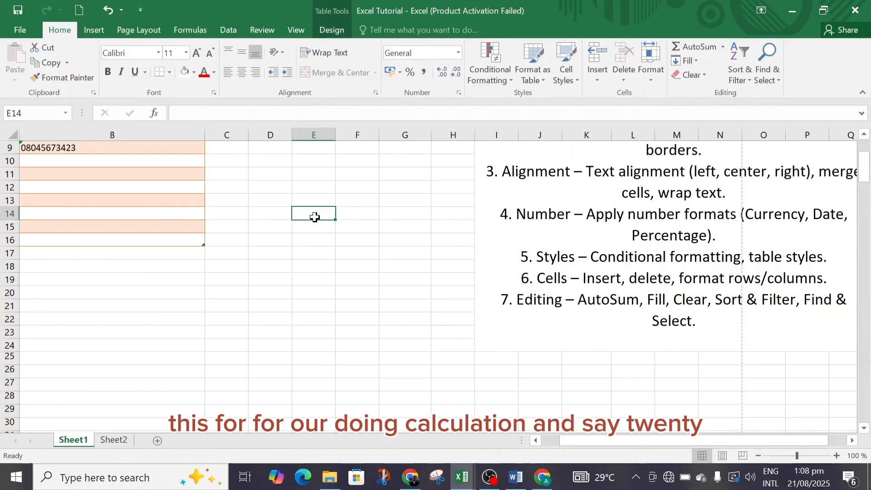
type("23")
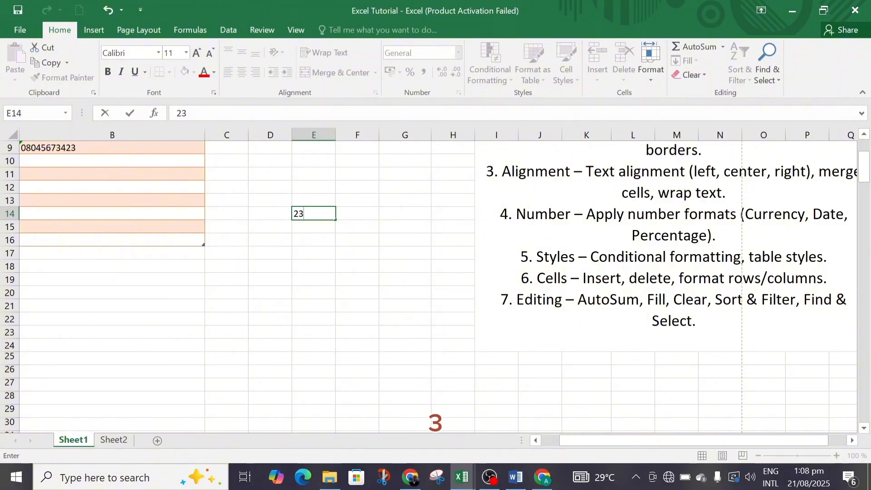
left_click(366, 215)
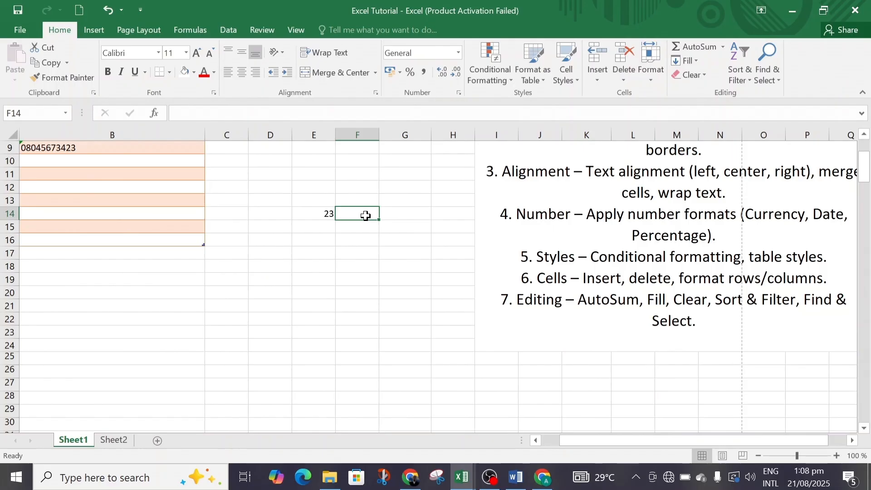
type("4")
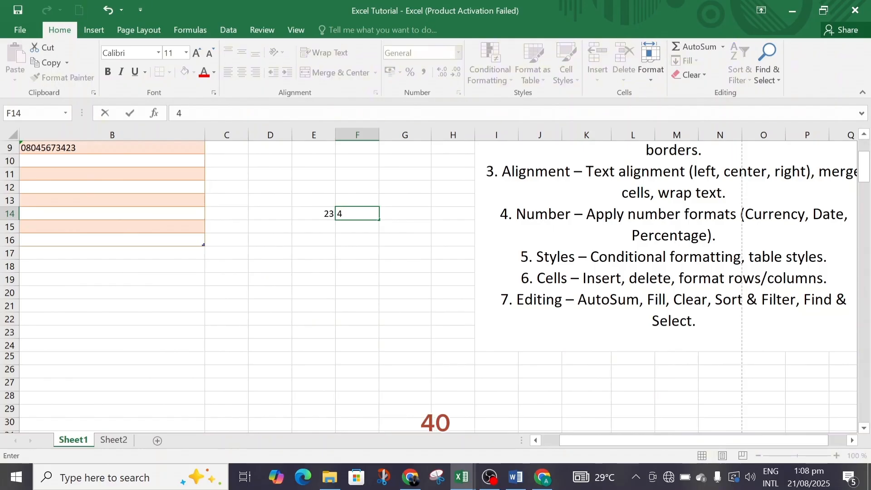
left_click(394, 215)
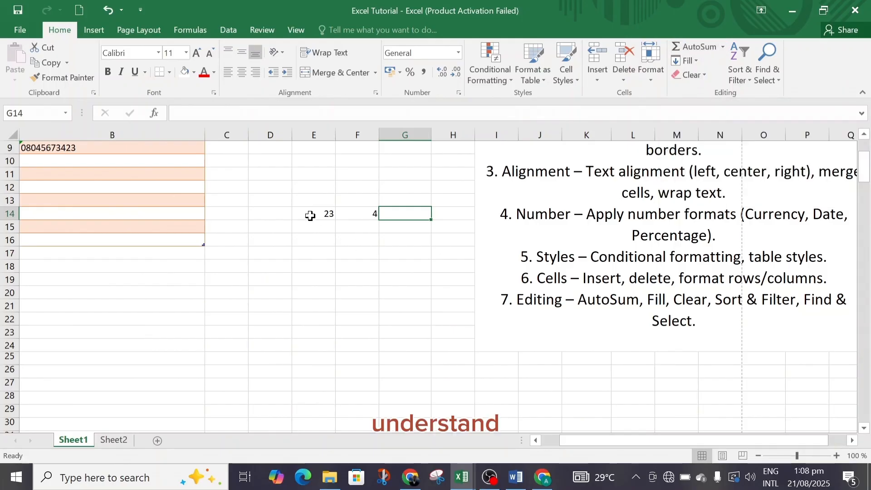
Total E14:F14 into G14 with AutoSum, and reselect the two source cells
left_click_drag(313, 215, 370, 213)
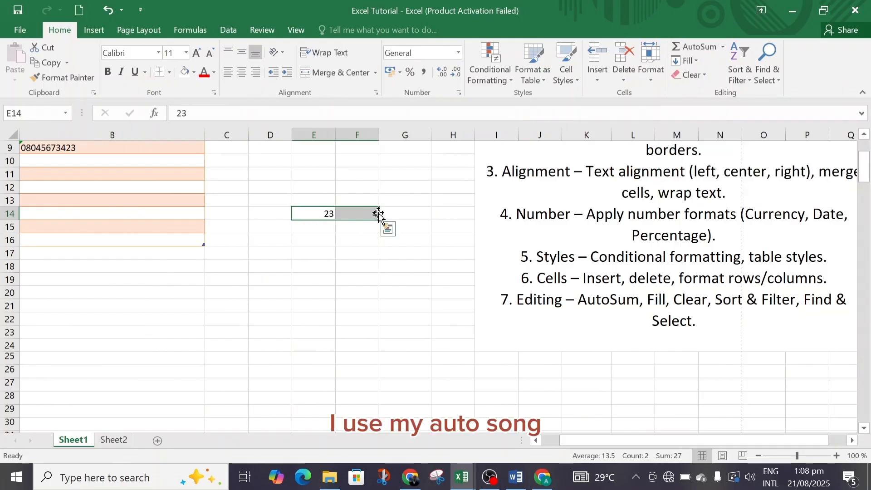
left_click(703, 48)
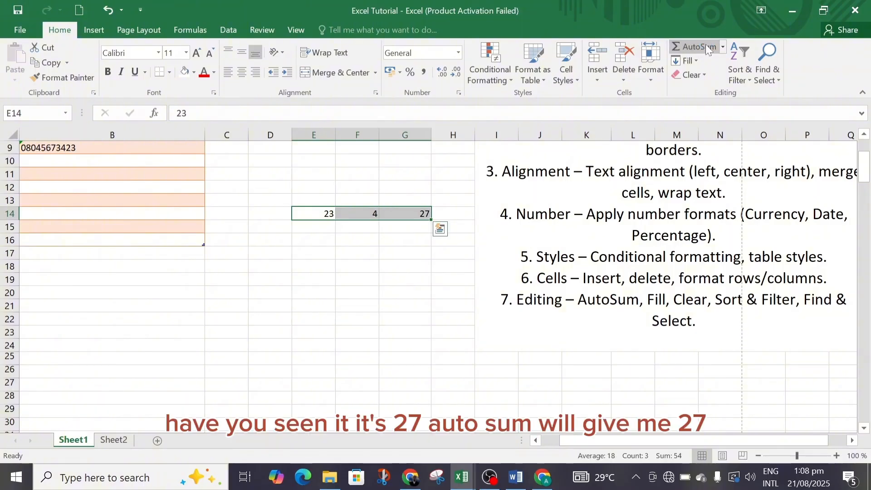
left_click(414, 232)
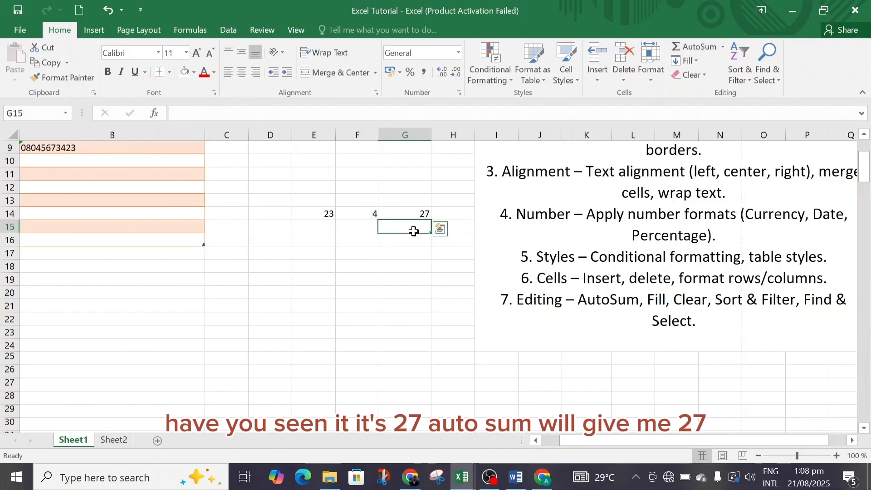
left_click(313, 217)
left_click_drag(313, 217, 360, 216)
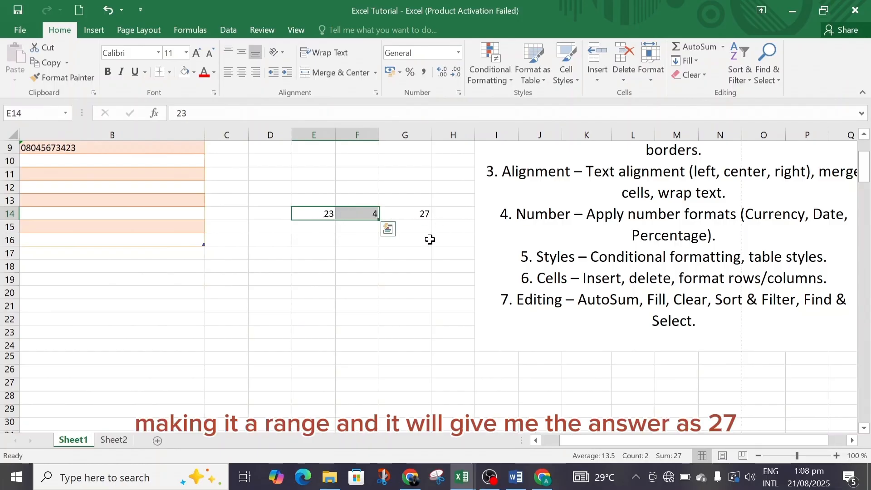
left_click(412, 249)
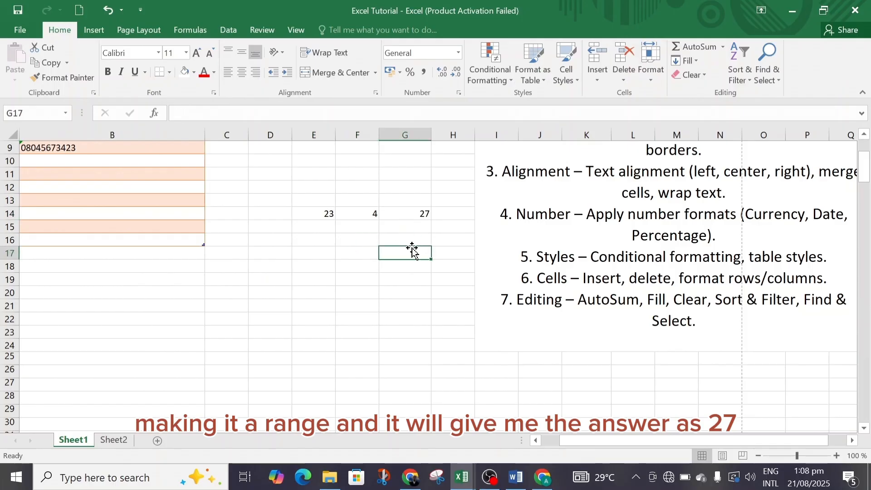
left_click(723, 47)
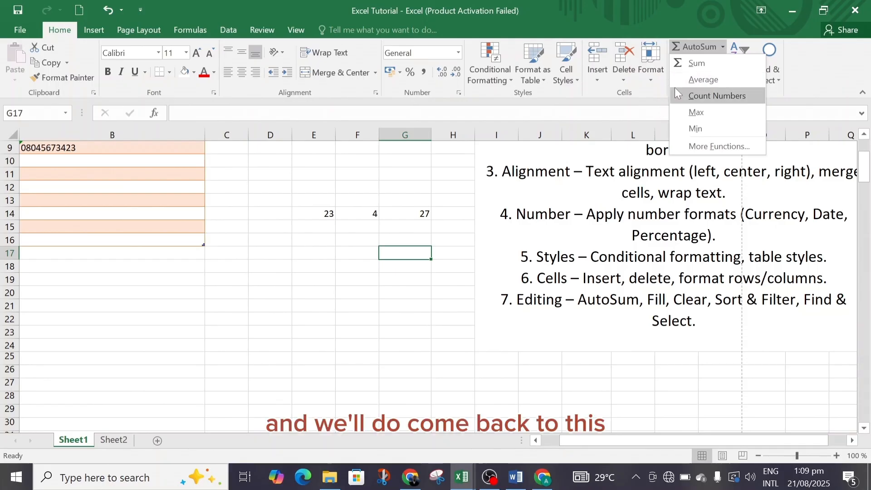
left_click(804, 81)
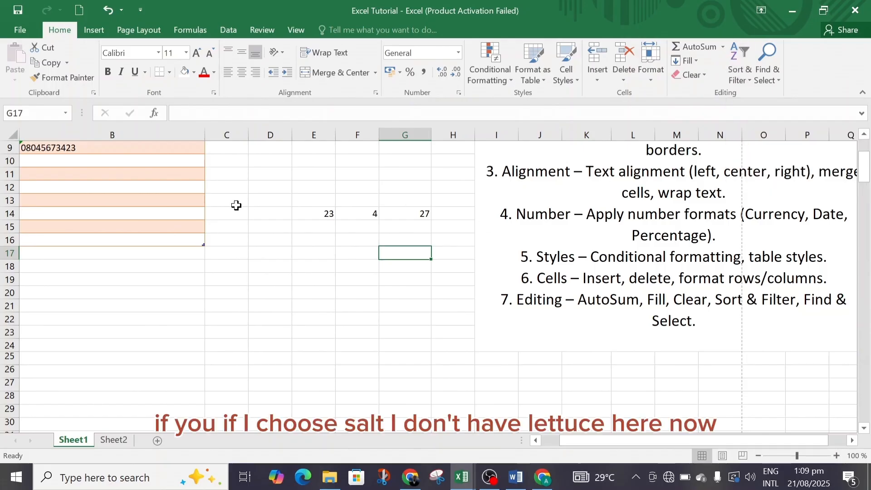
Try to sort the merged section-notes cell I1 from Z to A
left_click_drag(864, 177, 867, 141)
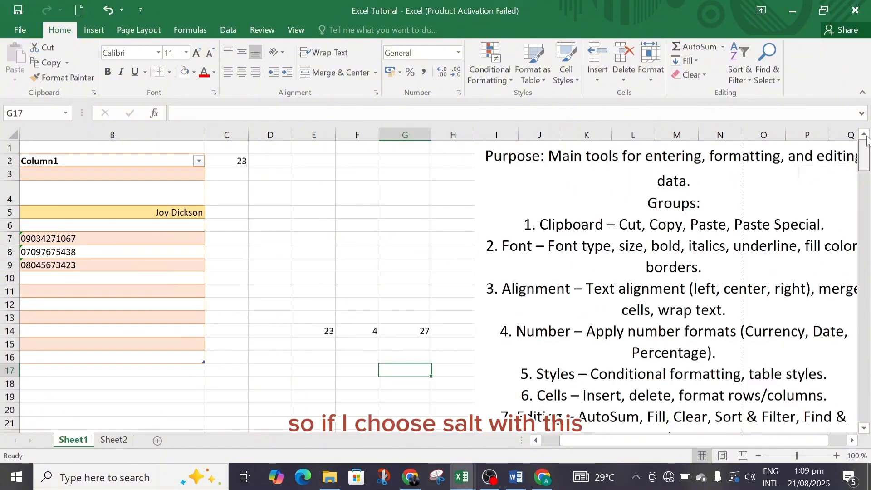
left_click(702, 186)
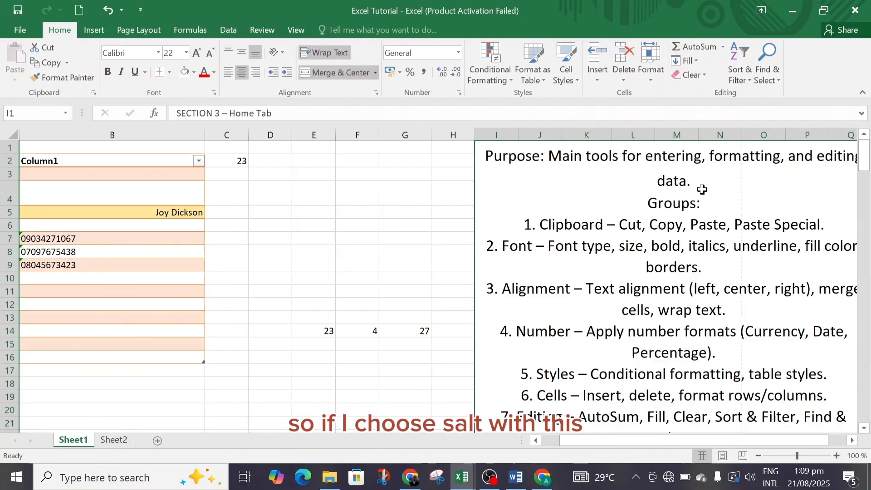
left_click(739, 75)
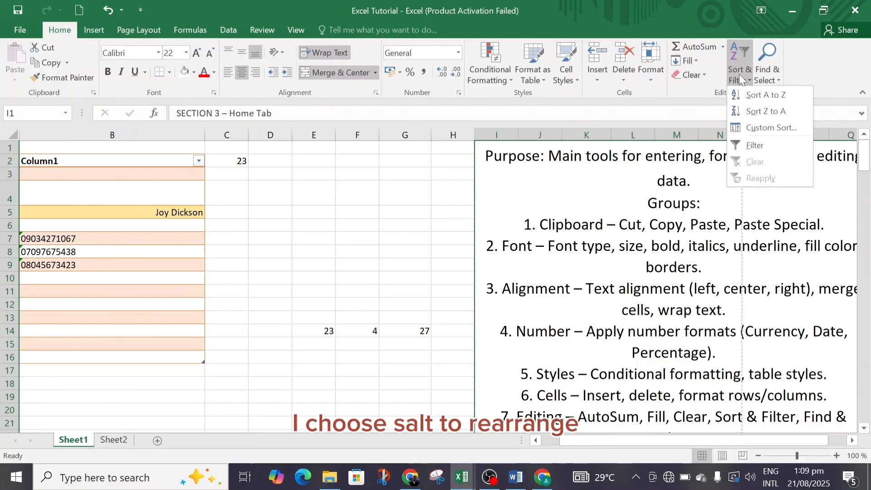
left_click(773, 111)
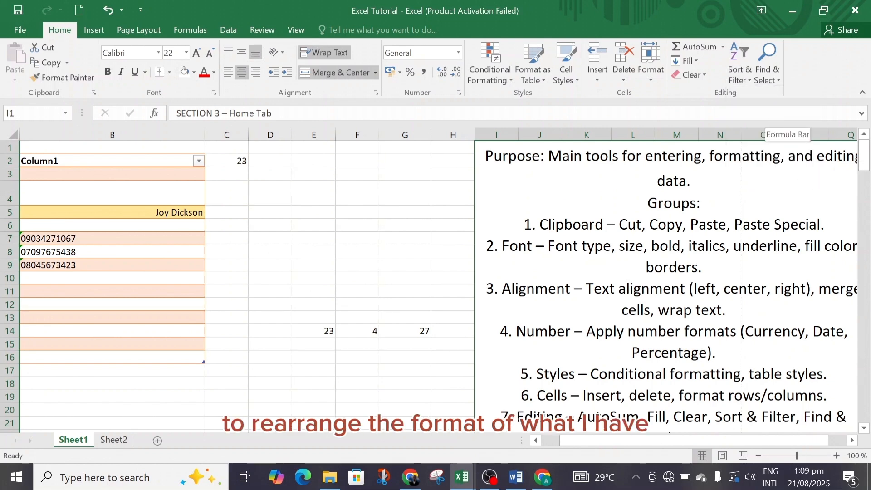
Enter five sample first names in lowercase down column D, from D5 to D9
left_click(274, 216)
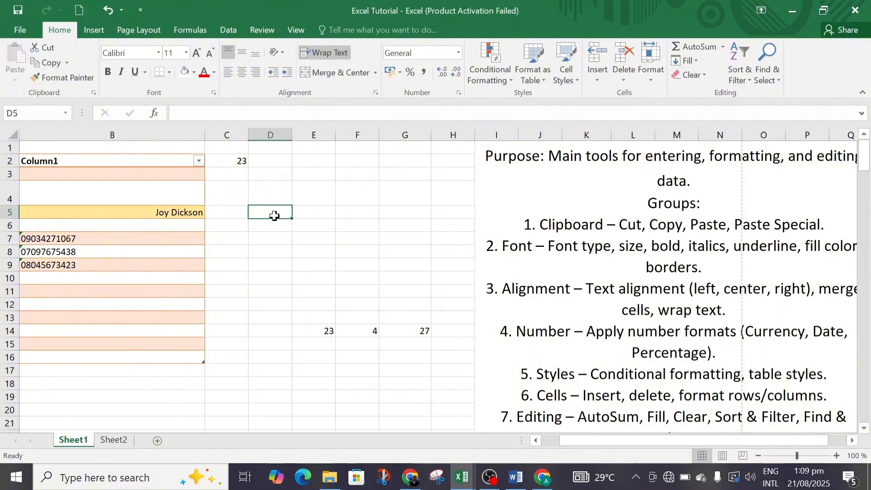
type("joy")
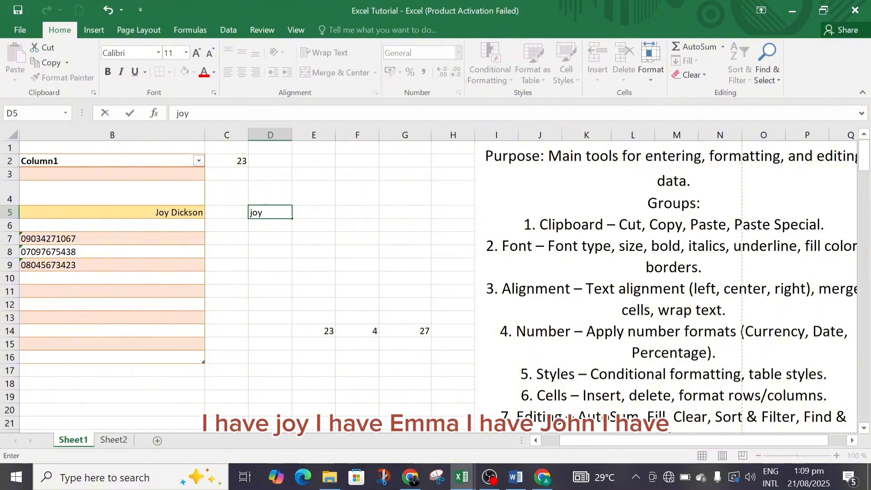
key("Return")
type("emma")
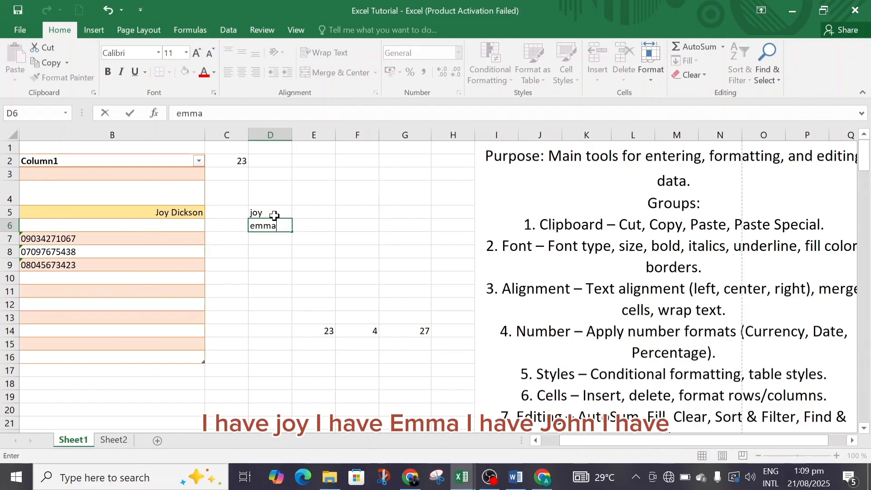
key("Return")
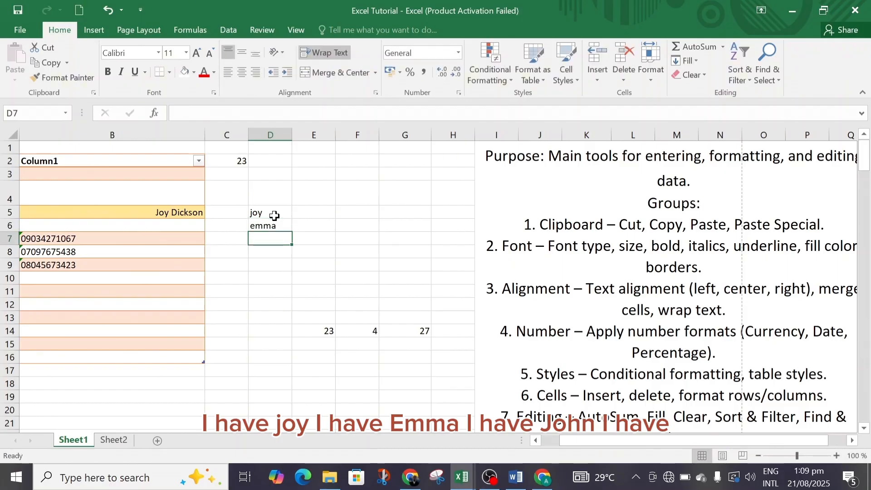
type("john")
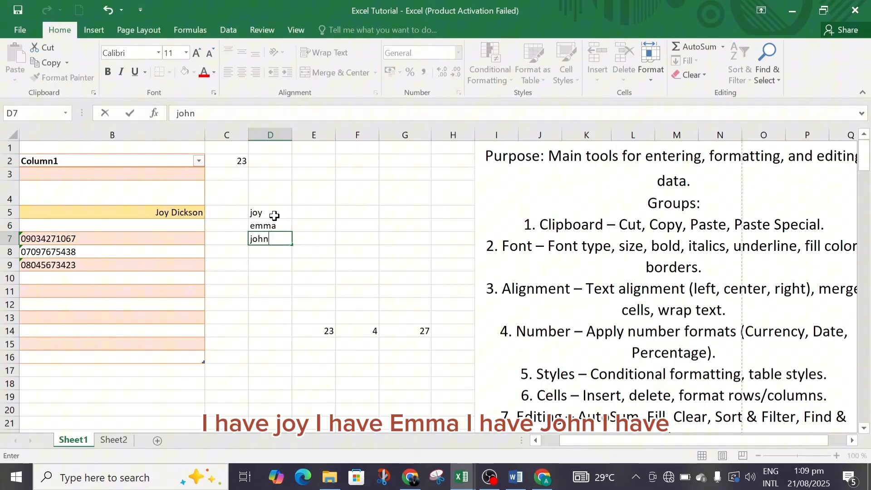
key("Return")
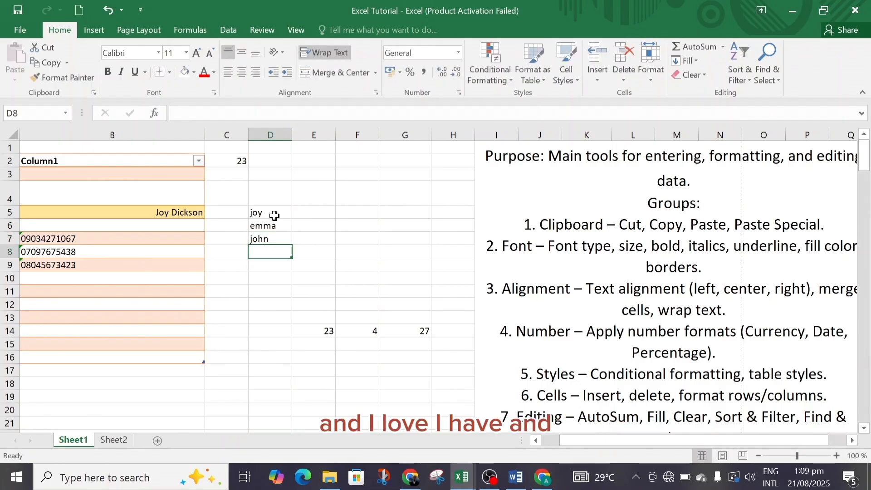
type("aloy")
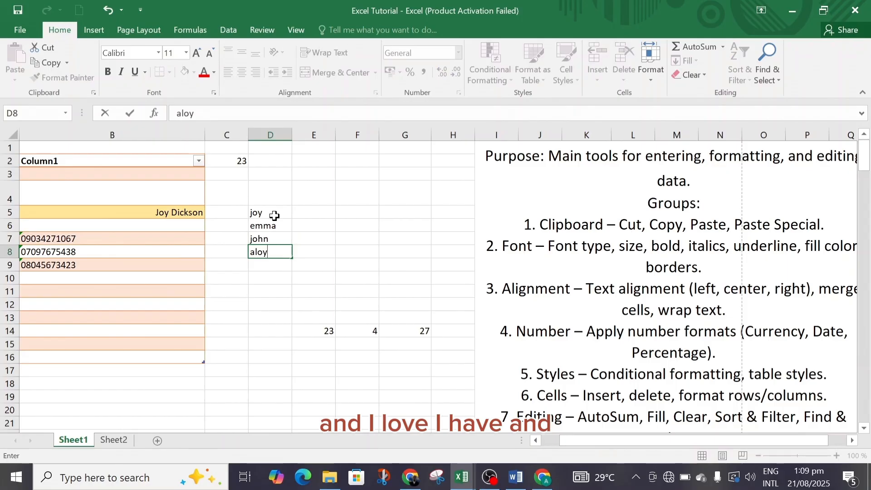
key("Return")
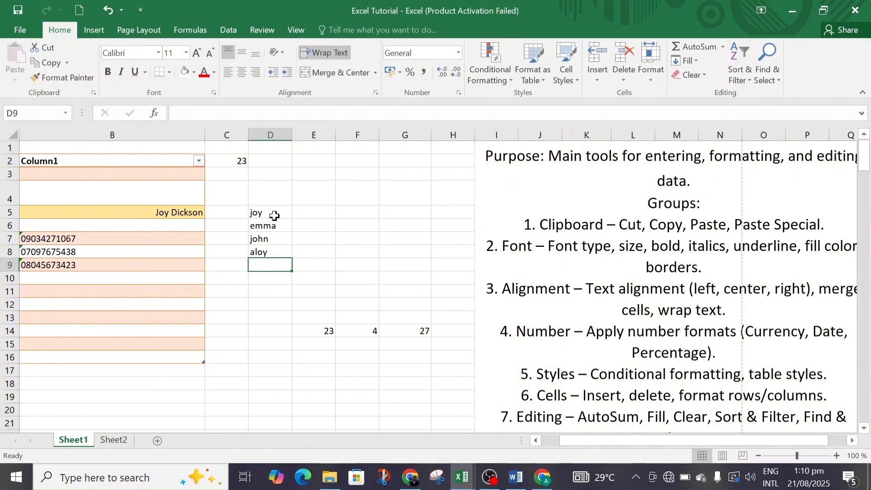
type("eden")
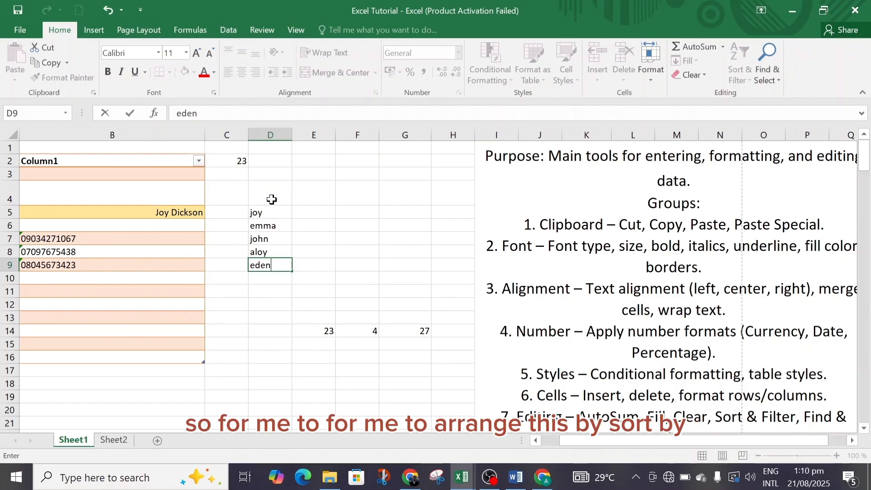
Sort the first names in range D4:D11 from A to Z, and re-sort them from Z to A
left_click_drag(272, 201, 284, 286)
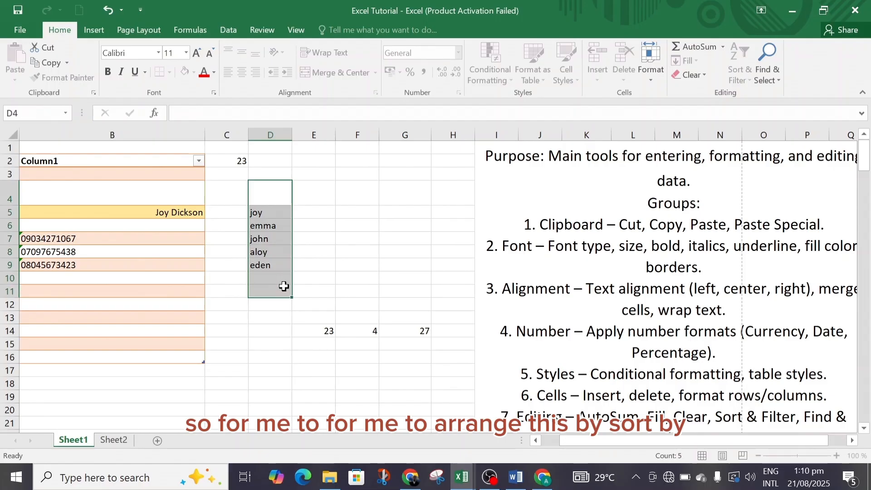
left_click(742, 76)
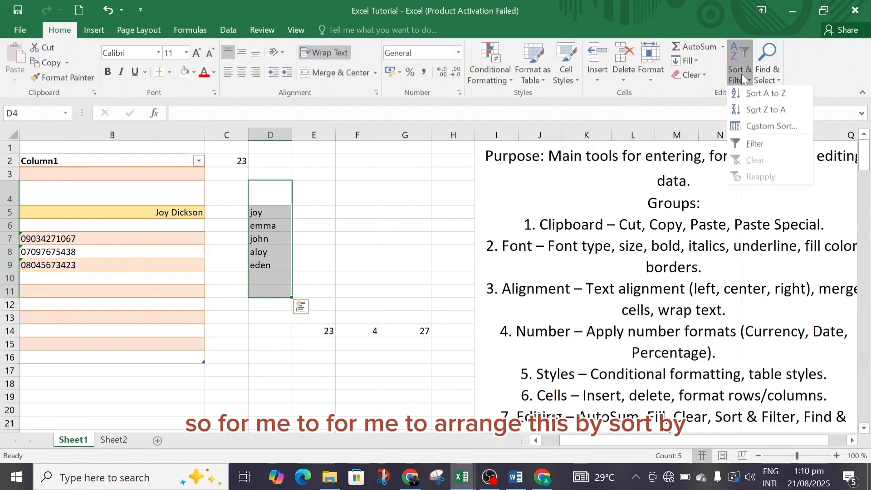
left_click(766, 98)
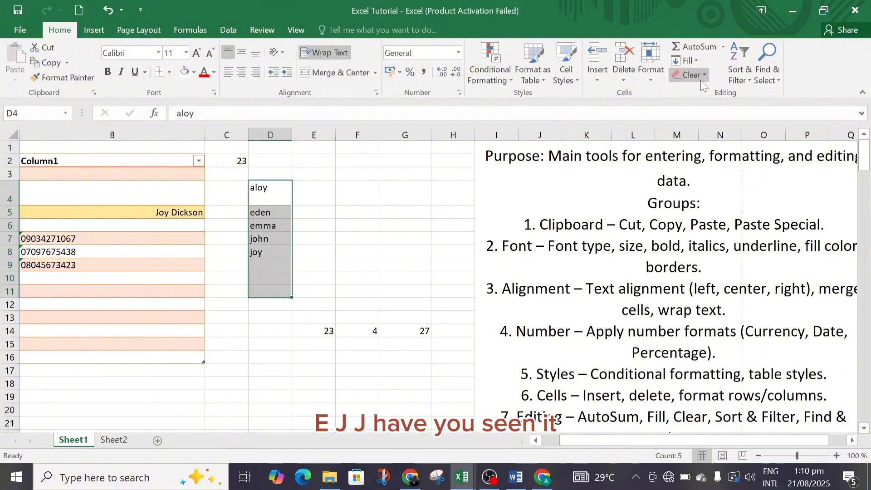
left_click(741, 71)
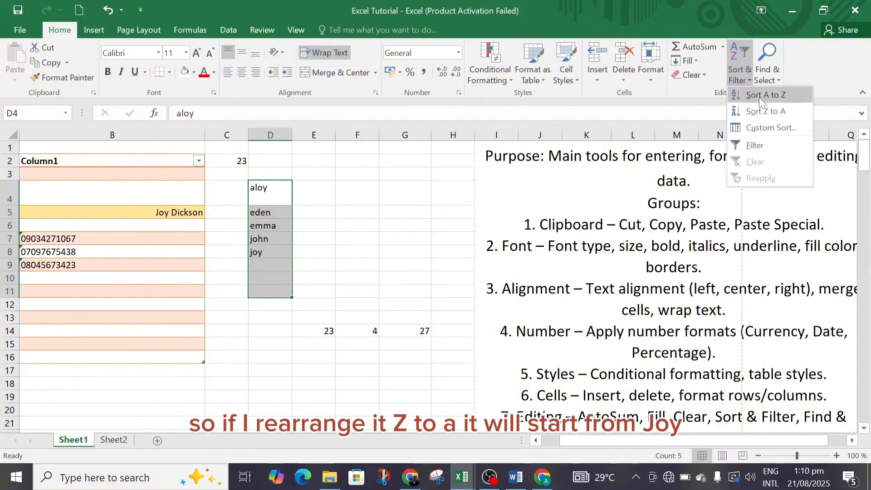
left_click(769, 112)
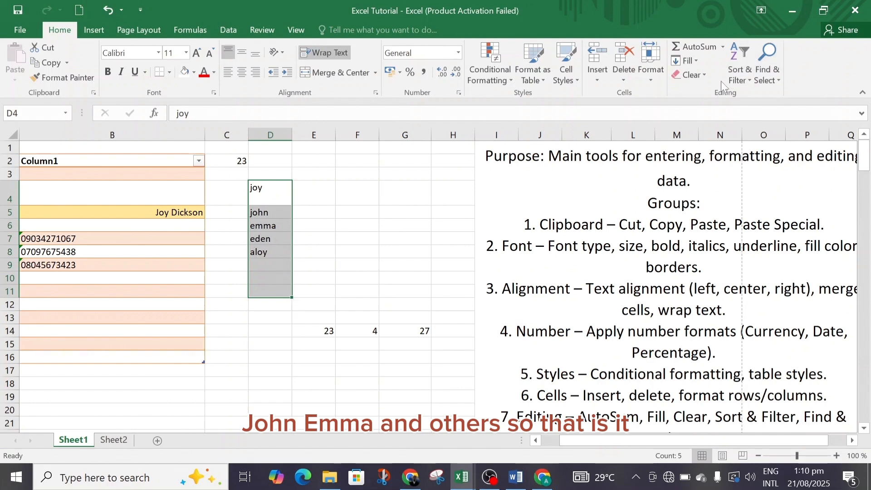
Set up a replacement in Find and Replace, with the first name in D5 as search text and a different first name as replacement
left_click(770, 68)
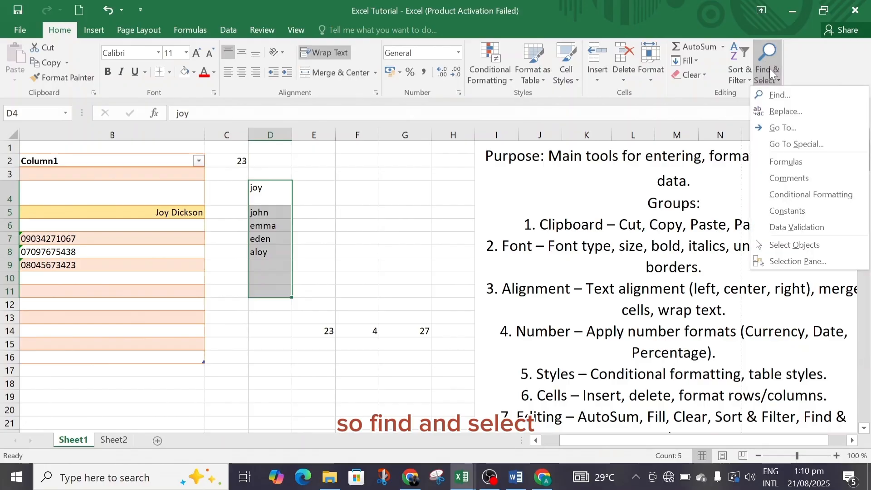
left_click(794, 114)
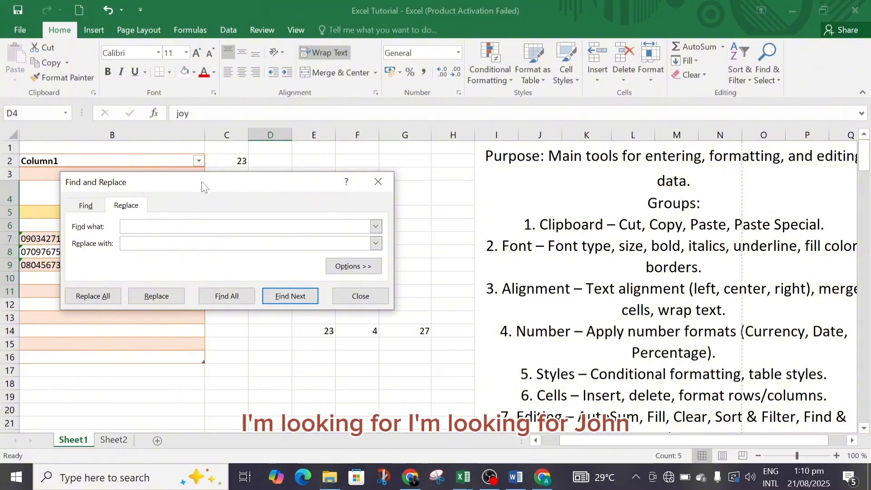
left_click_drag(202, 187, 231, 266)
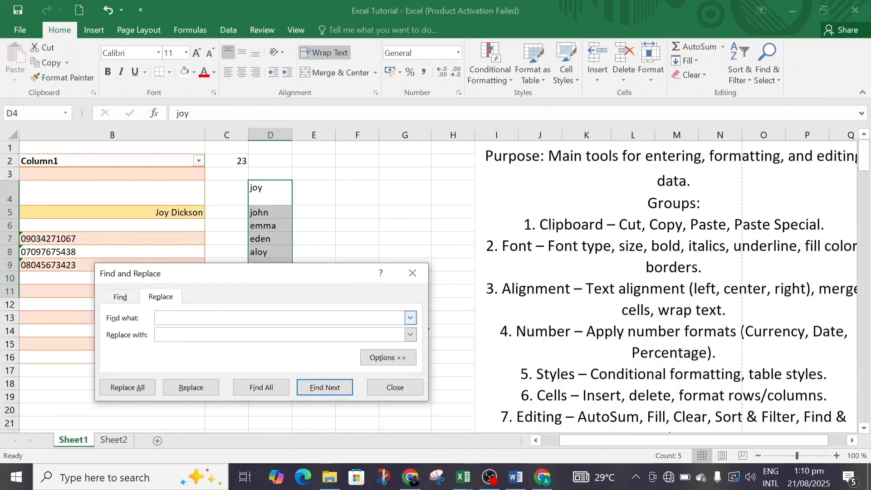
type("john")
key("Tab")
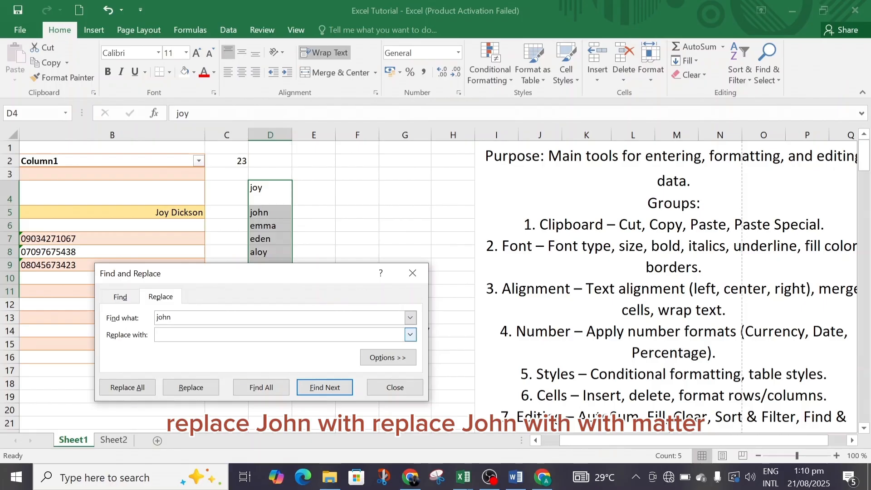
type("martha")
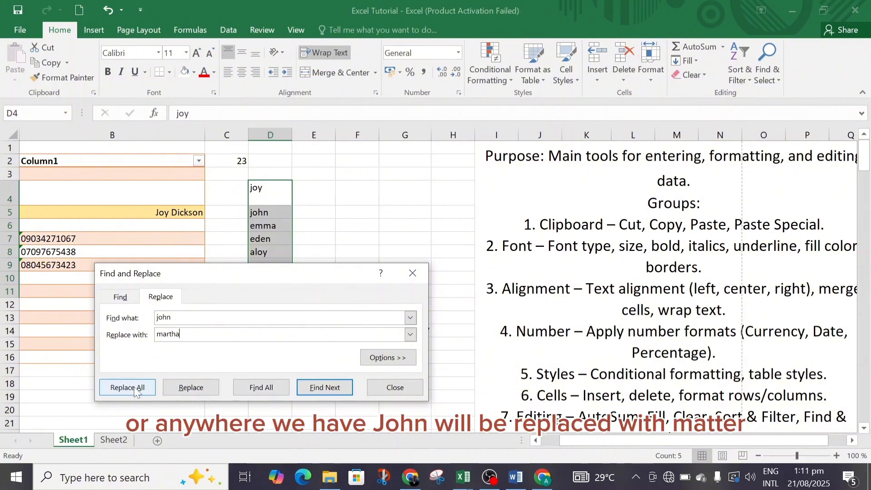
Try to replace a single occurrence of the searched name with D4:D11 selected, and again from cell E5
left_click(191, 388)
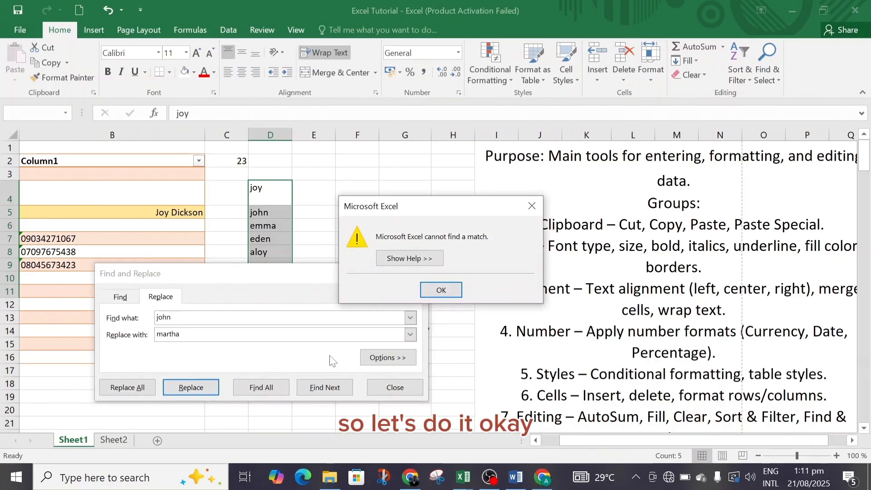
left_click(436, 293)
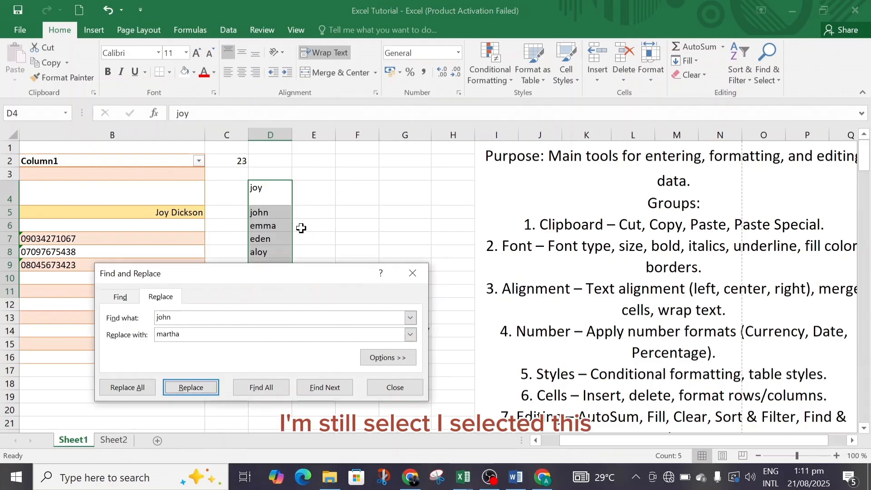
left_click(298, 211)
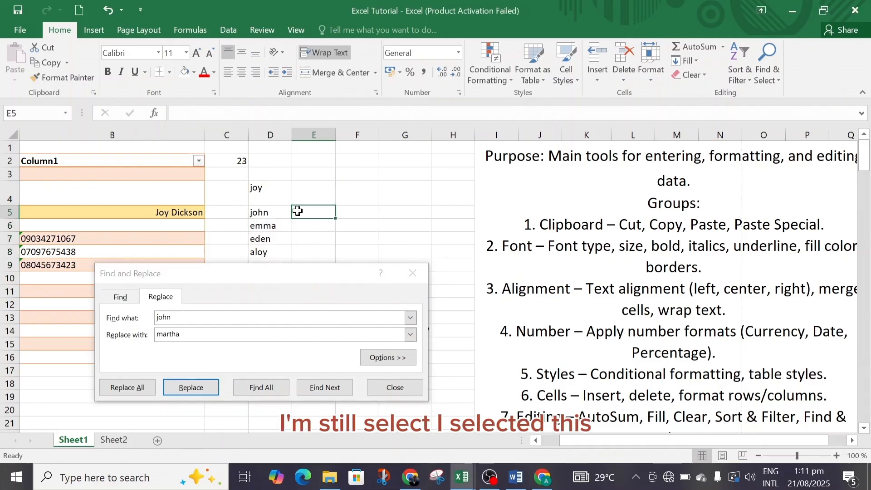
left_click(188, 390)
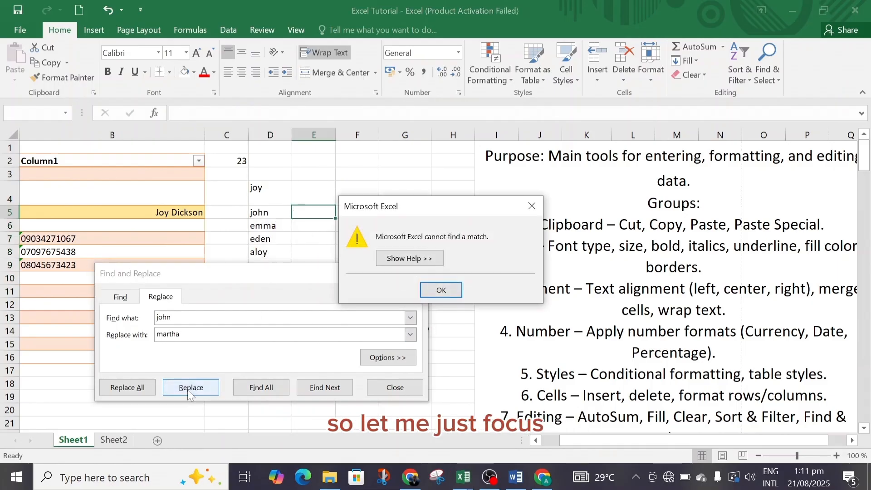
left_click(442, 290)
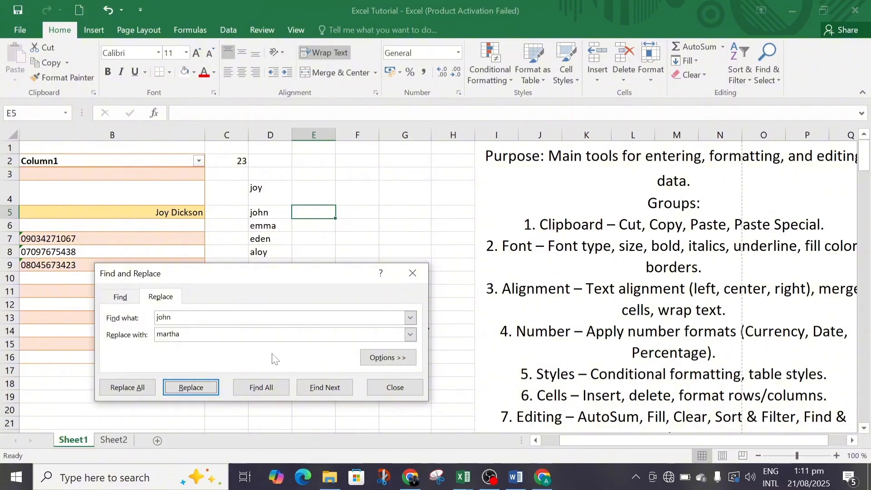
Select cell D5 and replace its first name with the replacement name set in Find and Replace
left_click(268, 209)
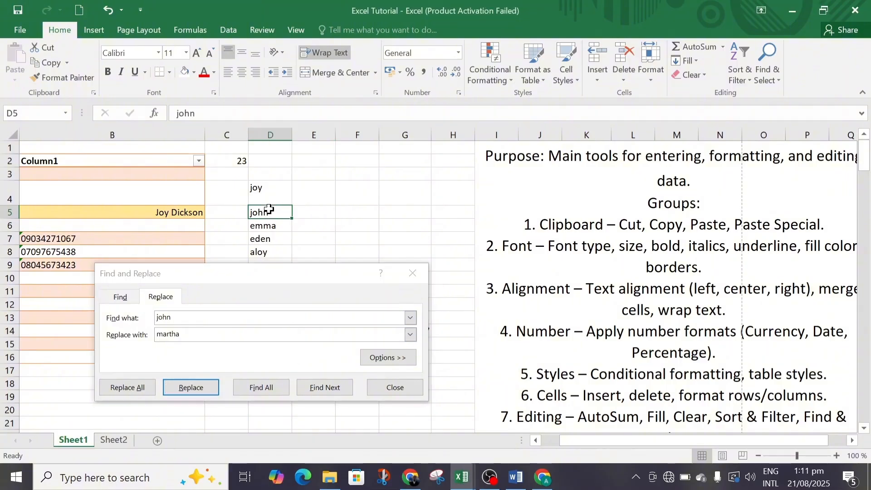
left_click(196, 394)
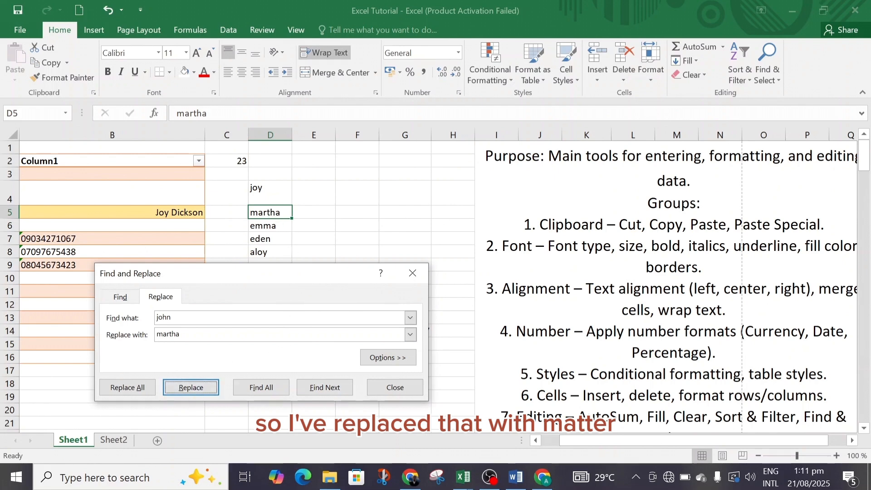
Swap the search and replacement names in Find and Replace, replace the first name in D5, and close the dialog
left_click_drag(181, 334, 156, 334)
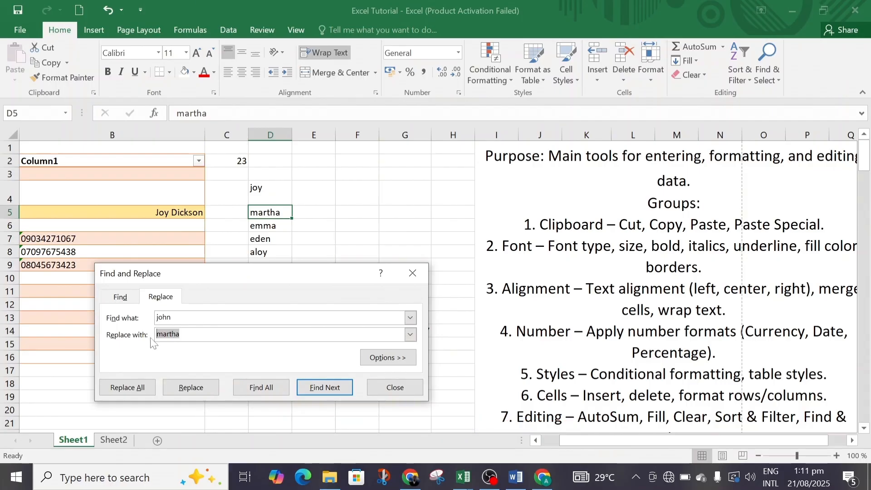
key("BackSpace")
key("shift+Tab")
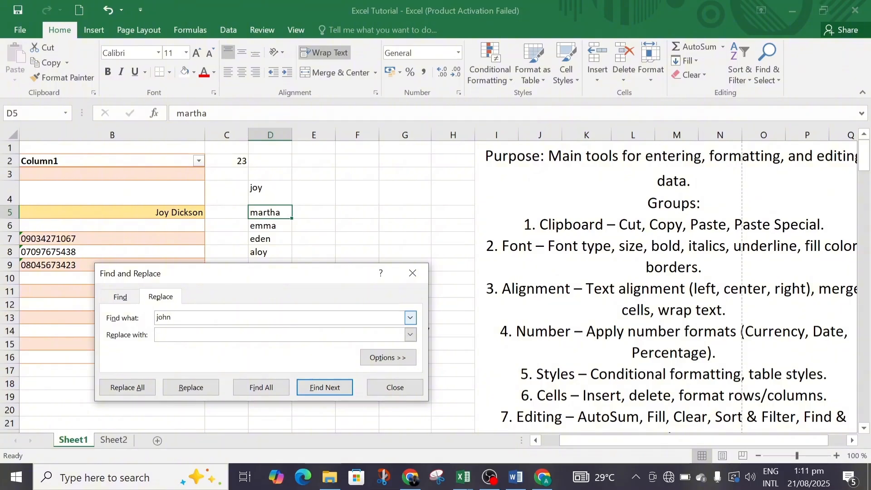
left_click_drag(172, 318, 142, 319)
type("martha")
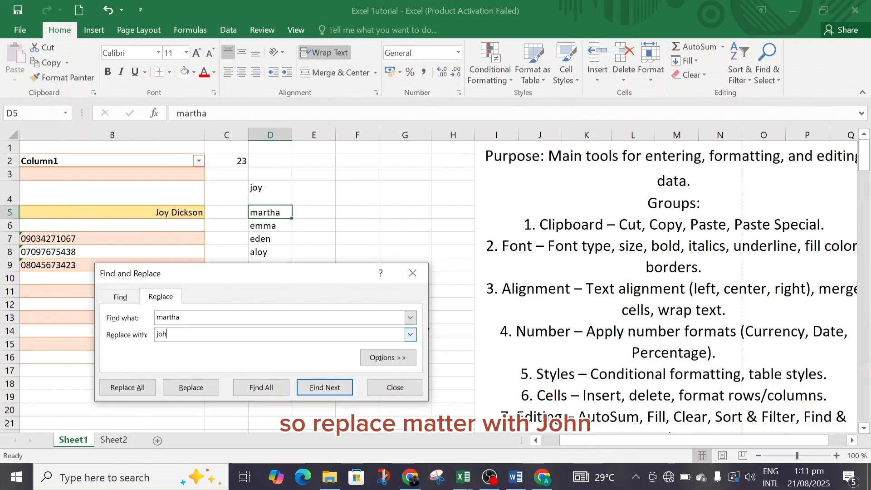
left_click(193, 388)
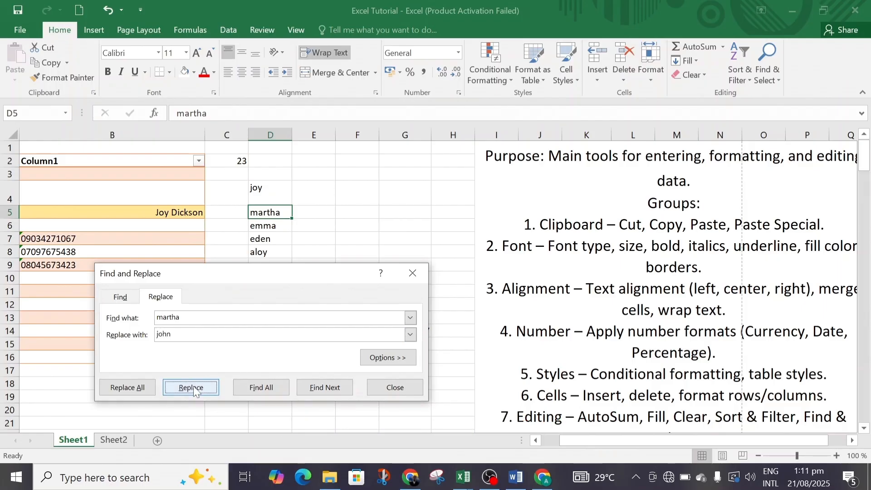
left_click(394, 387)
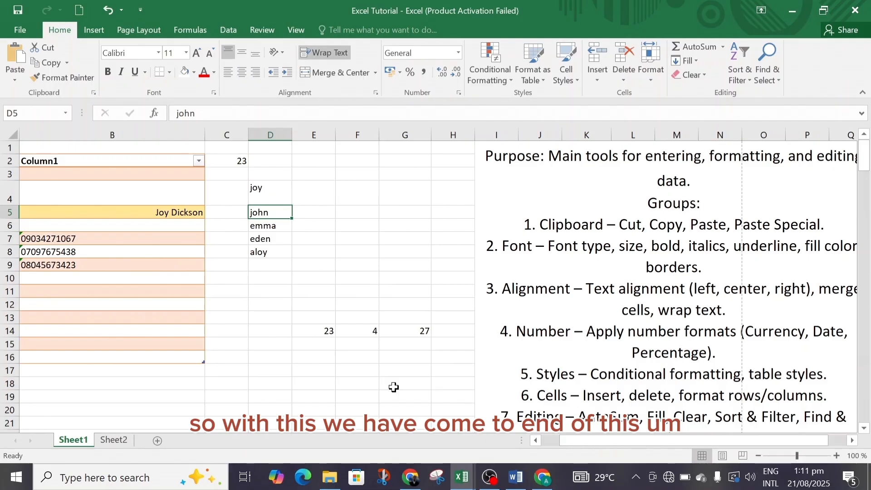
Open the merged notes cell I1 for editing and move up to its "SECTION 3 – Home Tab" heading
double_click(755, 204)
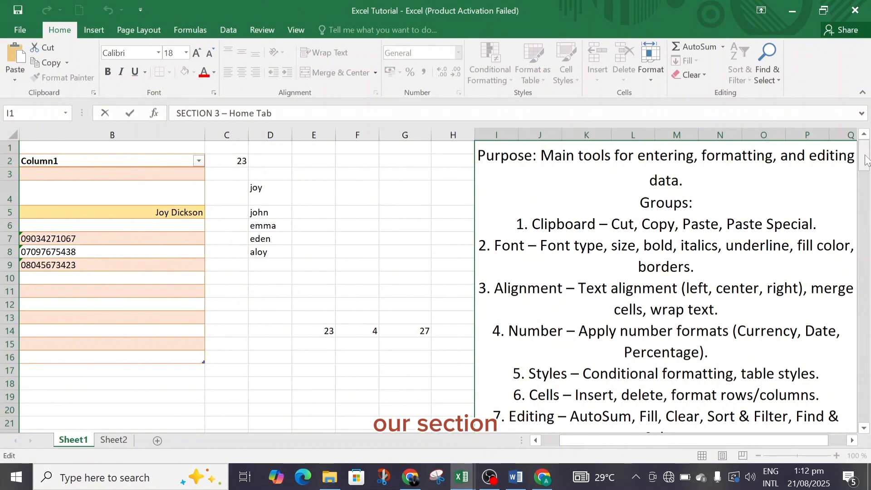
left_click_drag(865, 155, 870, 138)
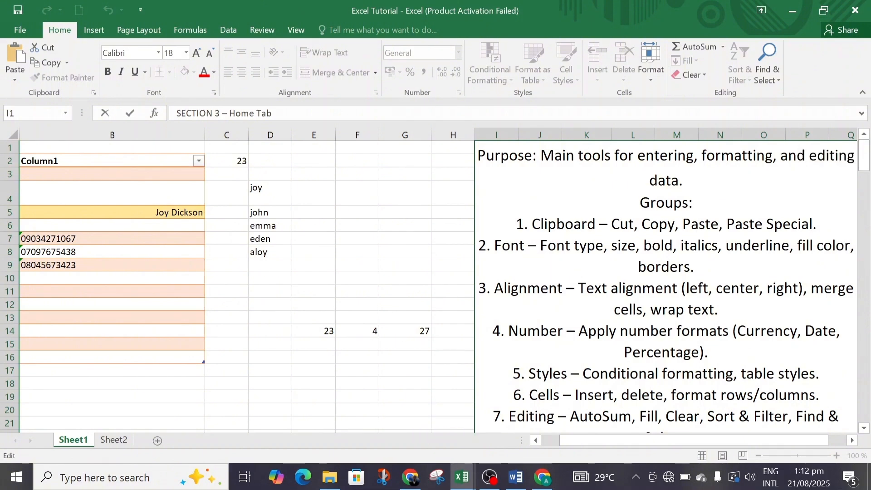
double_click(651, 180)
left_click(648, 179)
key("Up")
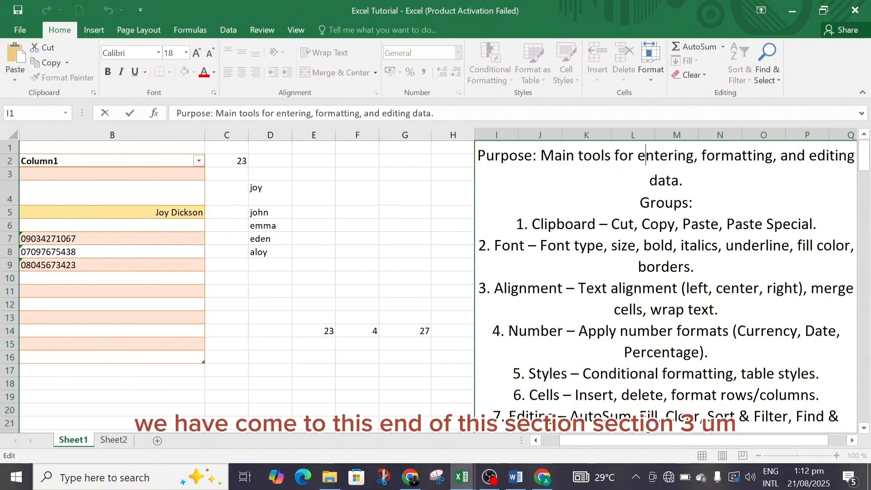
key("Up")
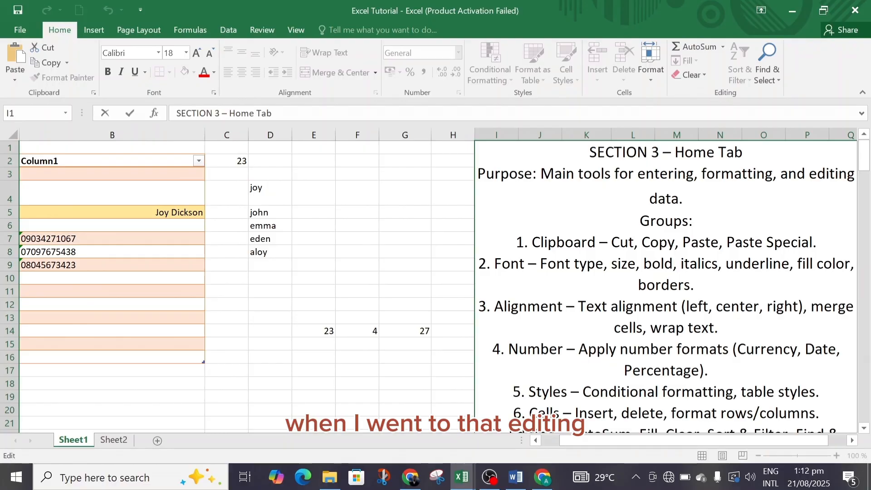
Select cell D5 and set its text orientation to 45 degrees in the Format Cells alignment settings
left_click(650, 78)
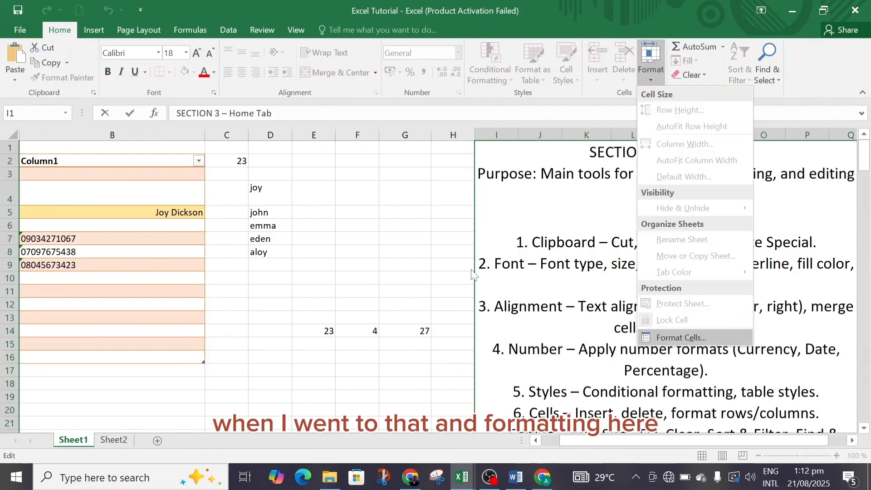
left_click(268, 216)
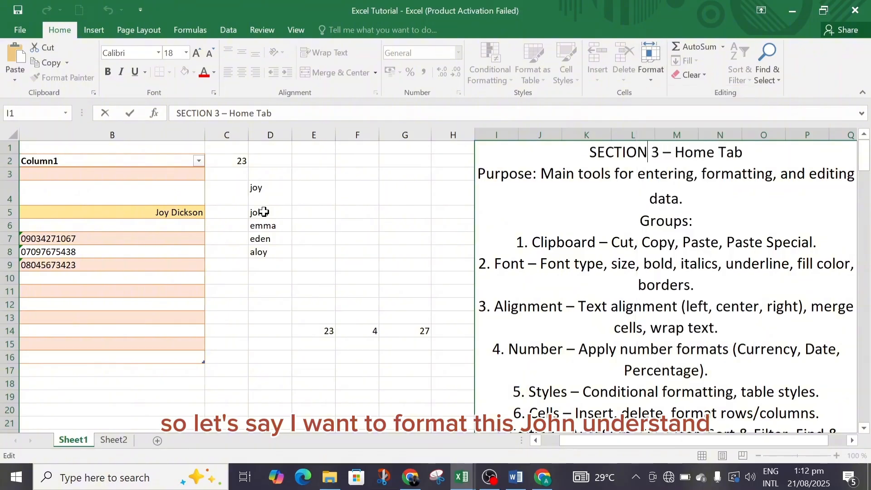
left_click(263, 212)
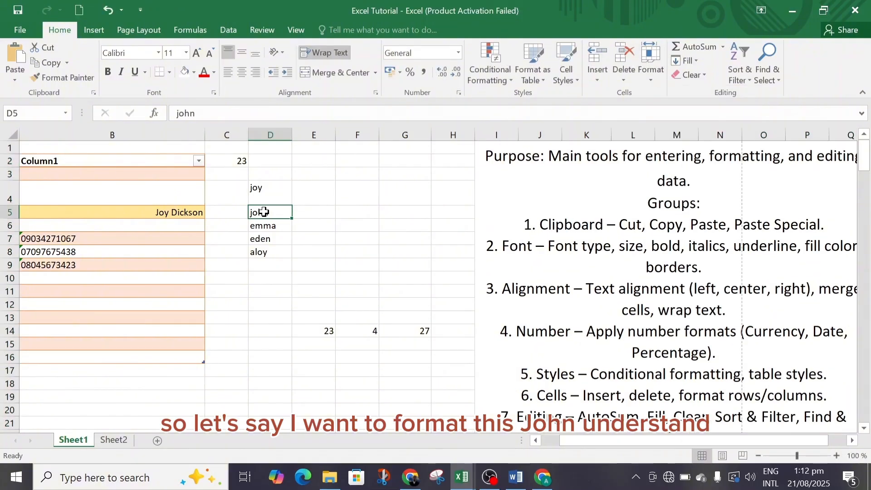
left_click(653, 80)
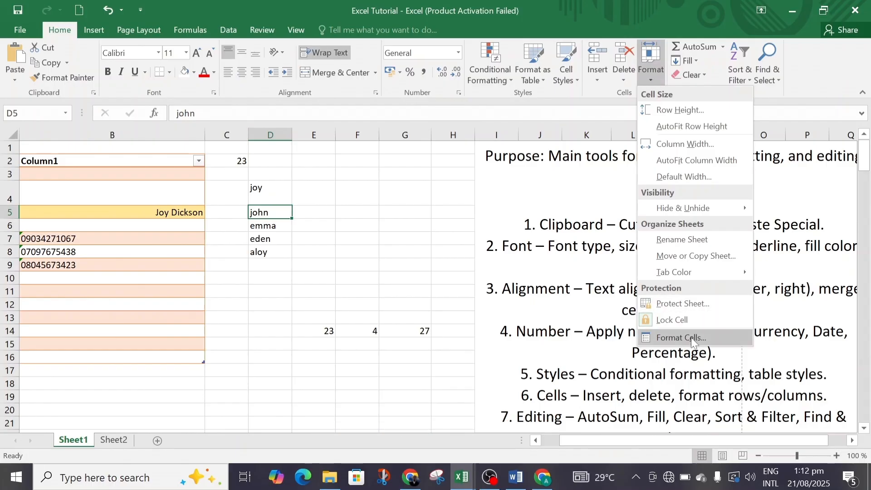
left_click(692, 337)
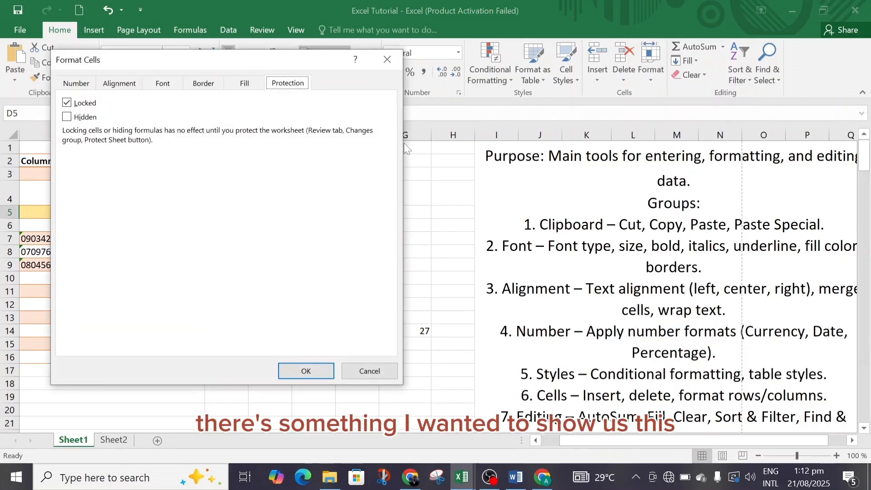
left_click(120, 83)
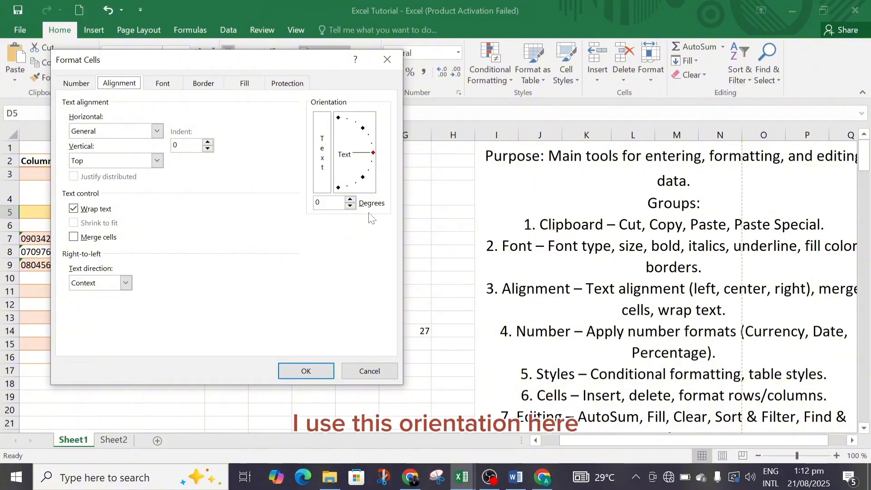
left_click(350, 200)
left_click(349, 199)
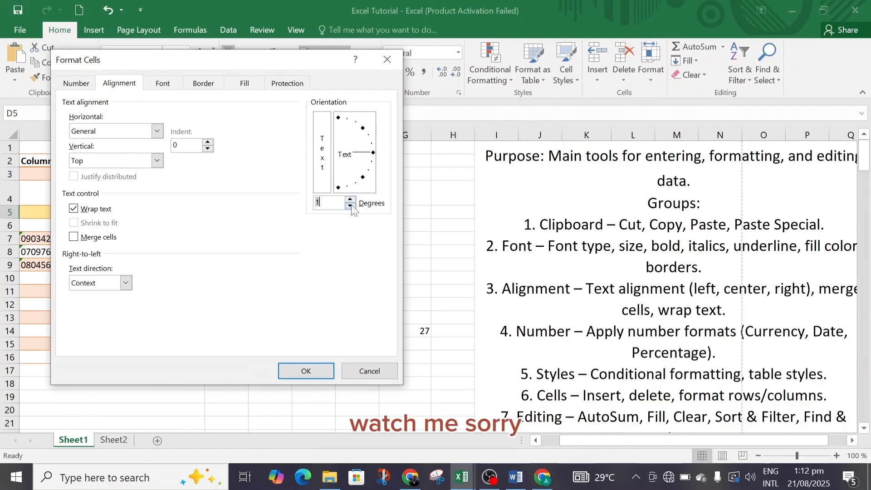
left_click(350, 206)
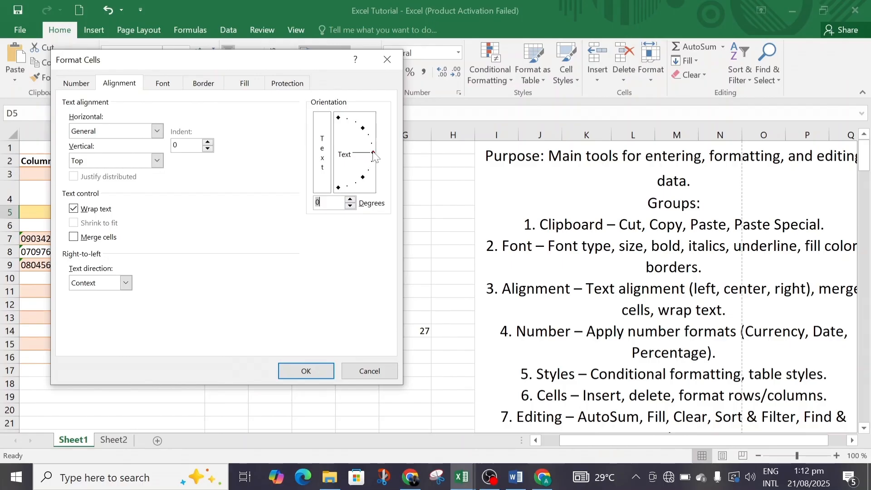
left_click_drag(373, 153, 364, 134)
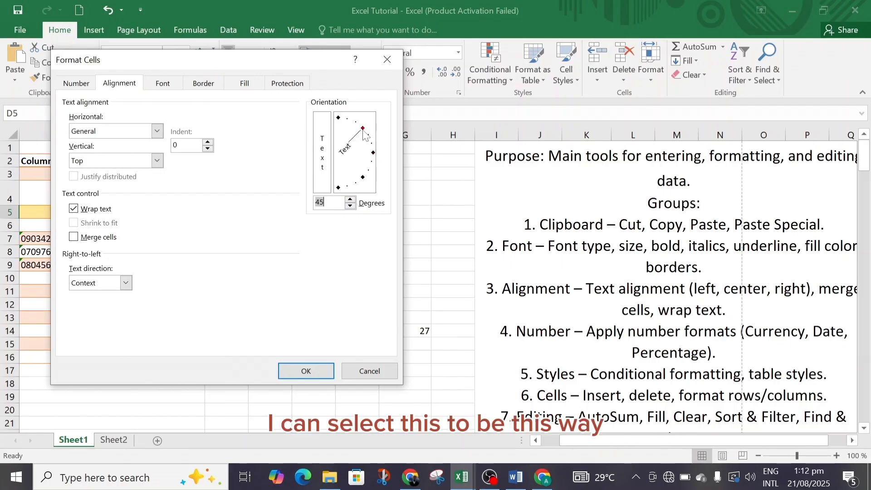
left_click(305, 371)
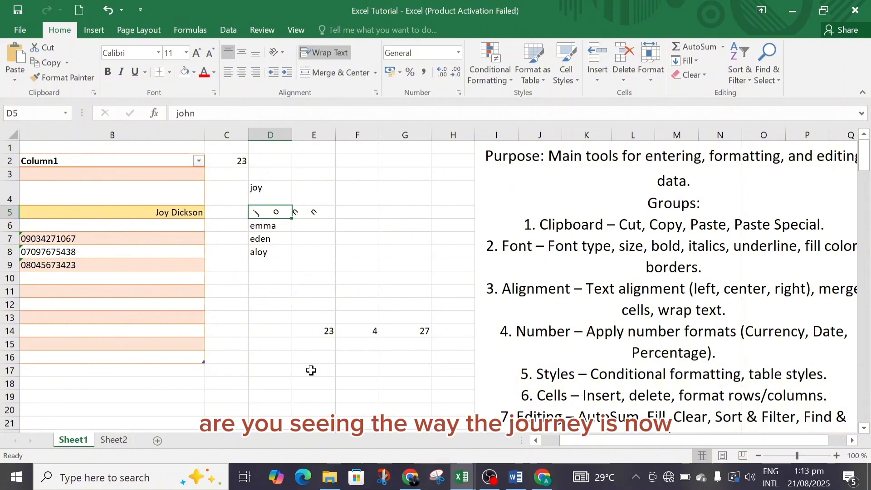
AutoFit column D to its contents and increase the height of row 5 to fit the slanted text
double_click(291, 134)
left_click(288, 134)
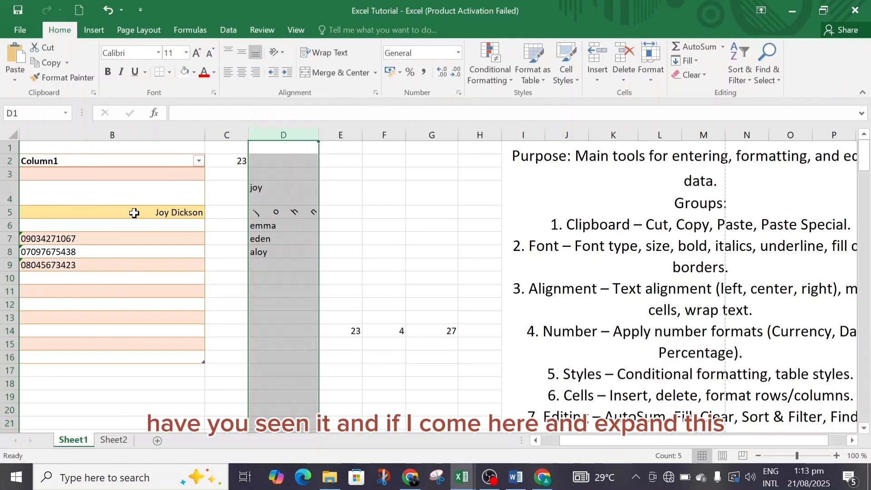
left_click_drag(12, 219, 12, 262)
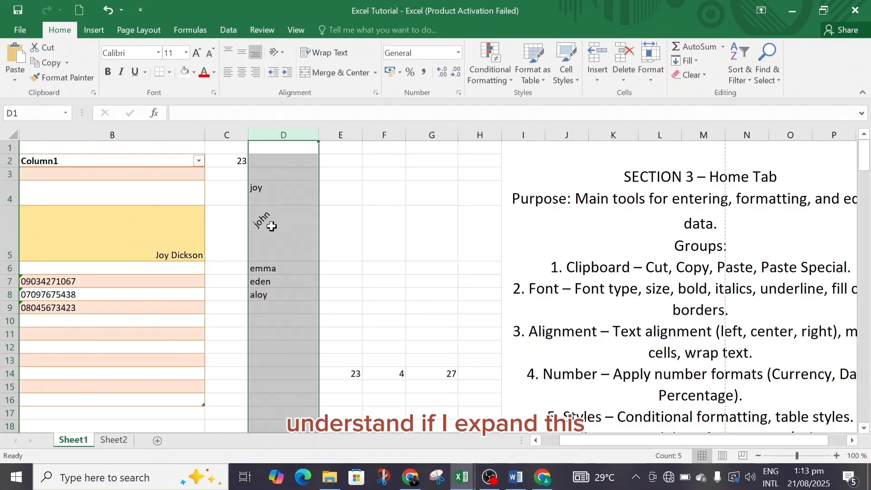
Return the text in D5 to horizontal orientation through the alignment settings
left_click(277, 226)
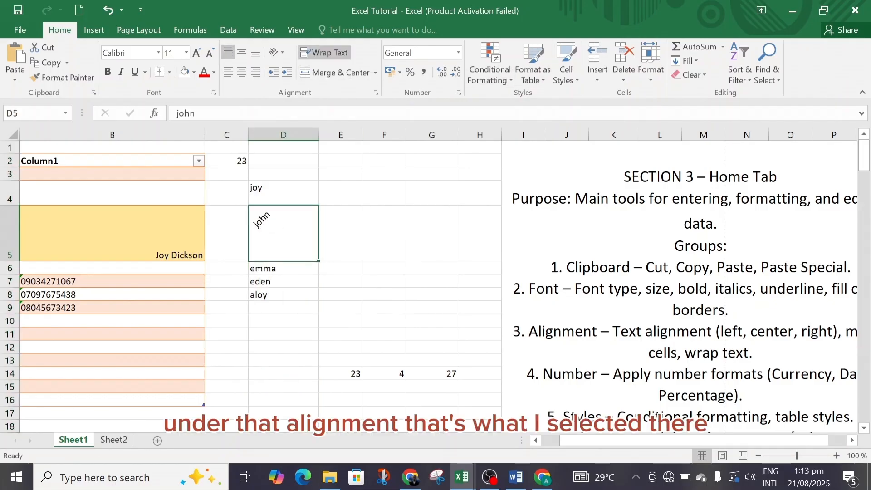
left_click(377, 92)
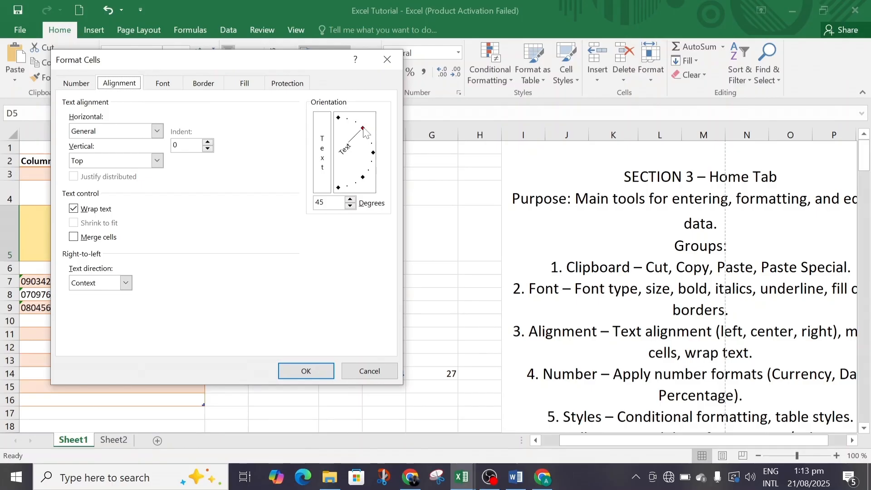
left_click(388, 60)
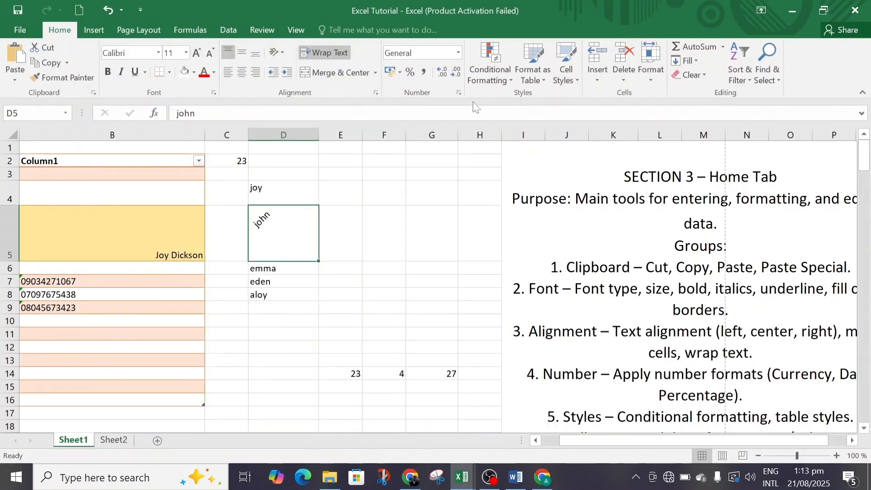
left_click(375, 93)
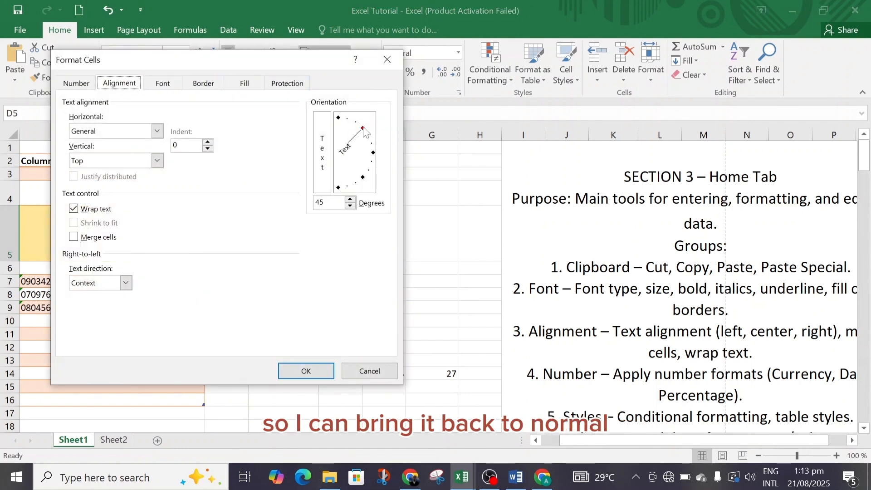
left_click_drag(363, 129, 372, 153)
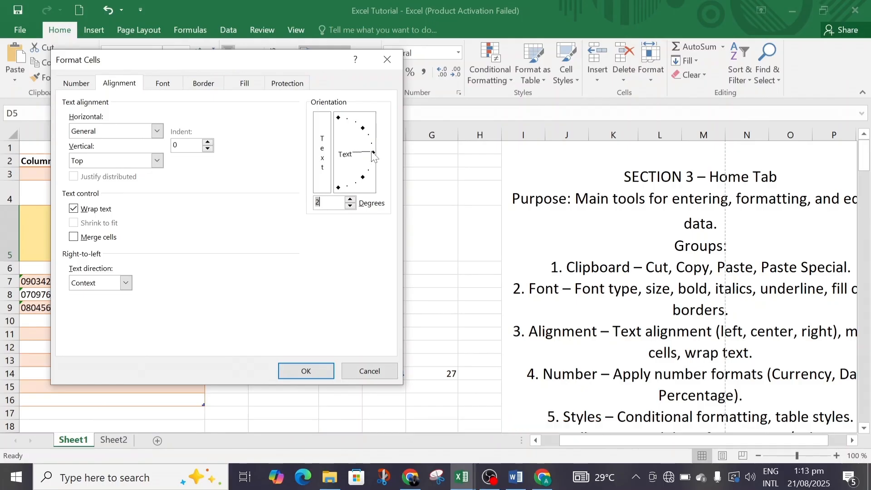
left_click(306, 371)
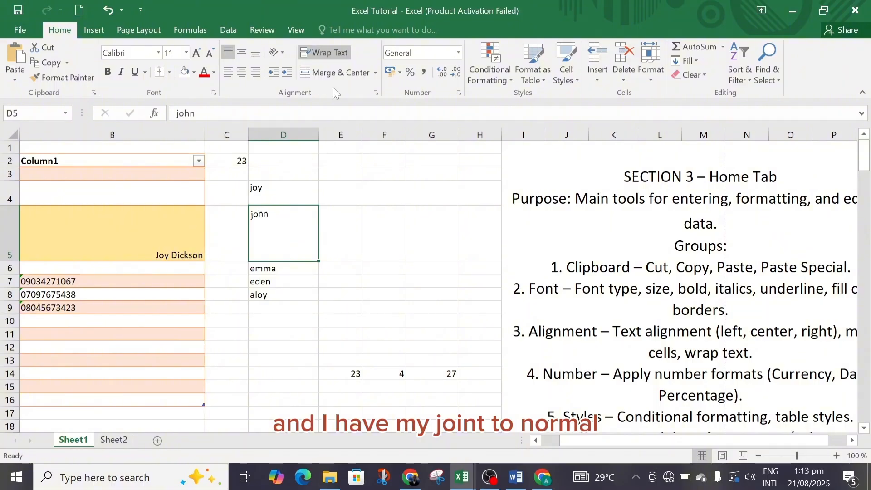
Set the text orientation of cell D5 to -45 degrees
left_click(376, 94)
left_click_drag(373, 156, 363, 181)
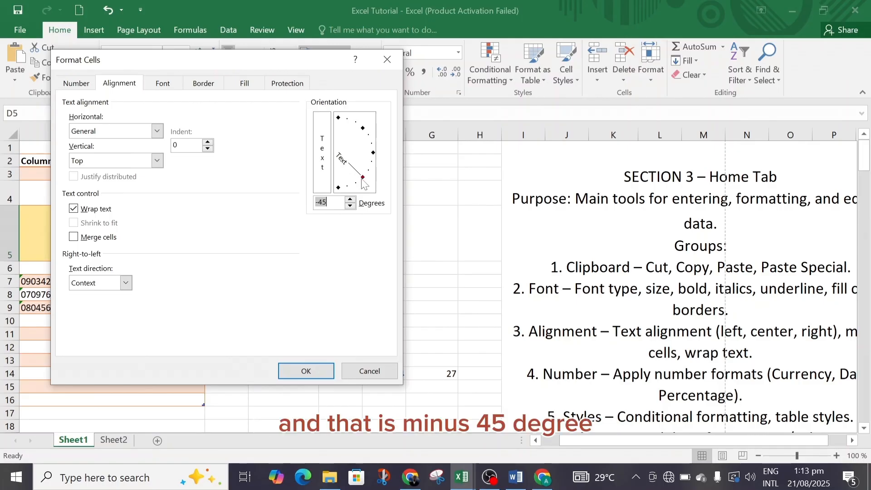
left_click(309, 371)
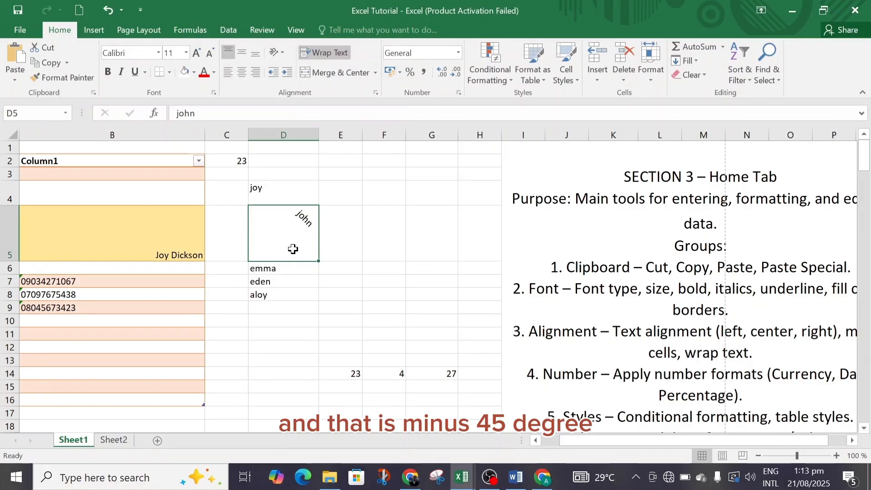